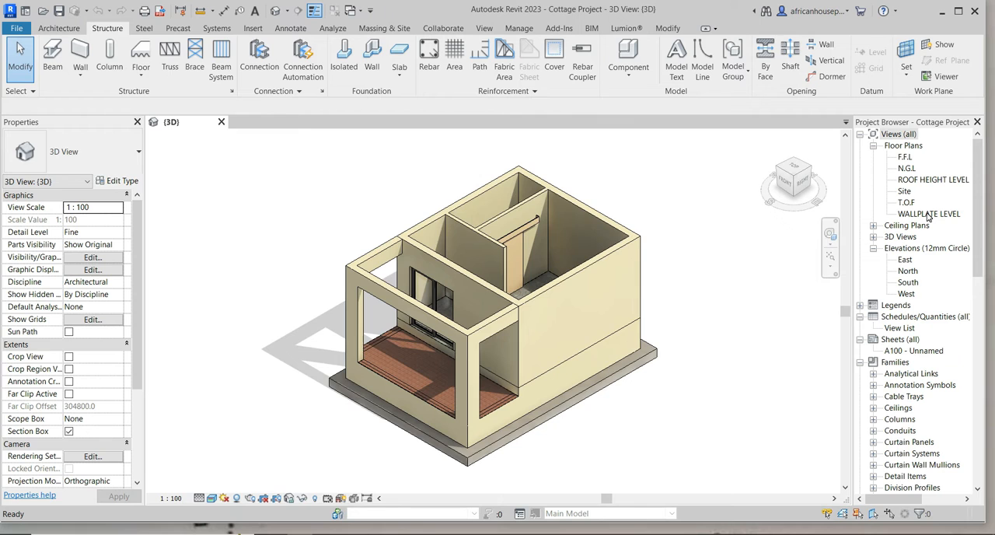
Open the WALLPLATE LEVEL floor plan and close the 3D view.
double_click(927, 215)
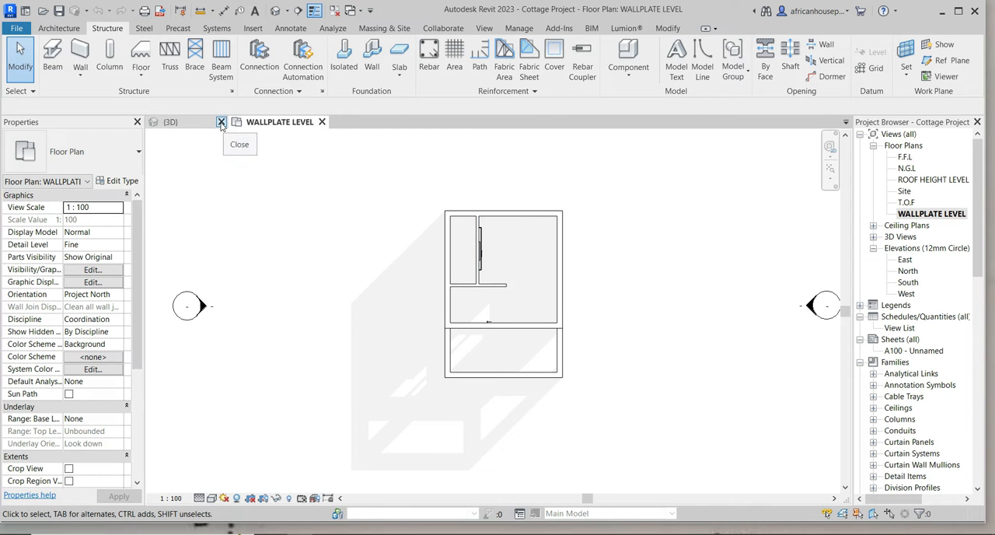
left_click(220, 122)
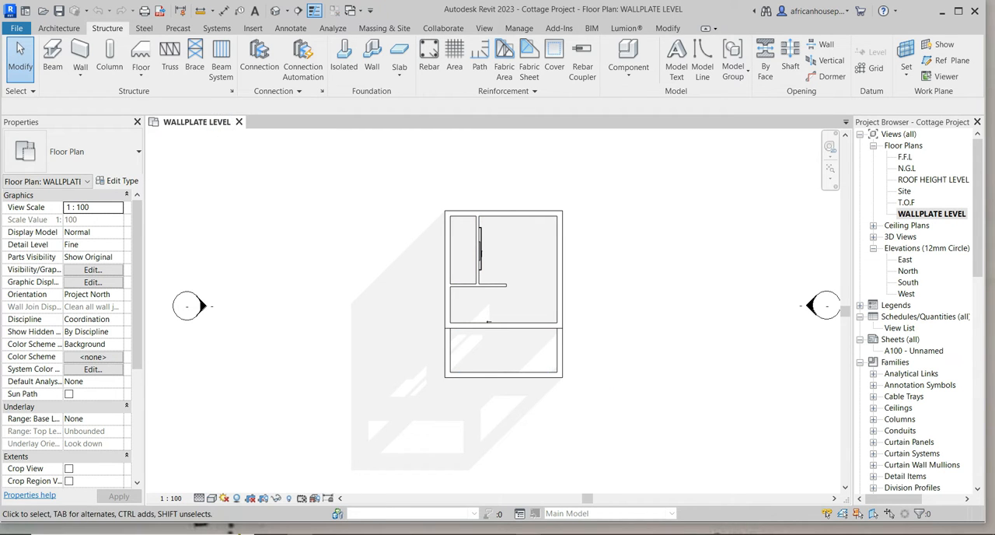
Switch to File Explorer, open the Wood folder under Structural Framing, and show its files as large thumbnails.
mouse_move(545, 527)
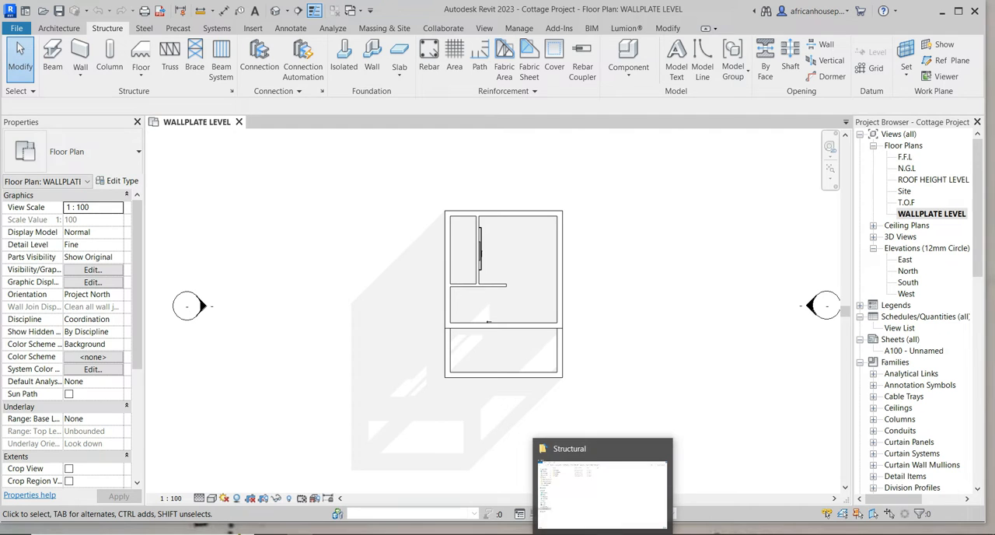
left_click(590, 424)
double_click(142, 113)
left_click(143, 114)
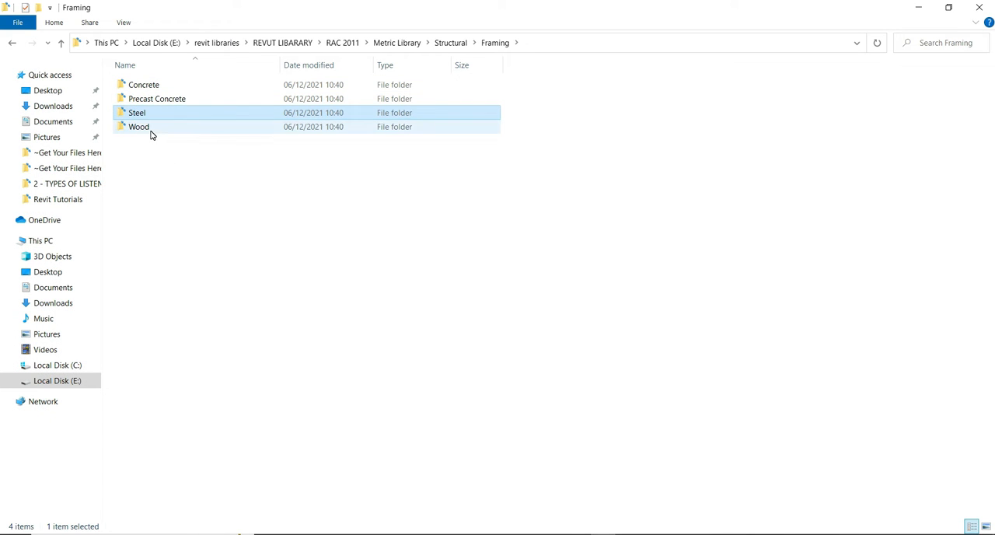
double_click(152, 129)
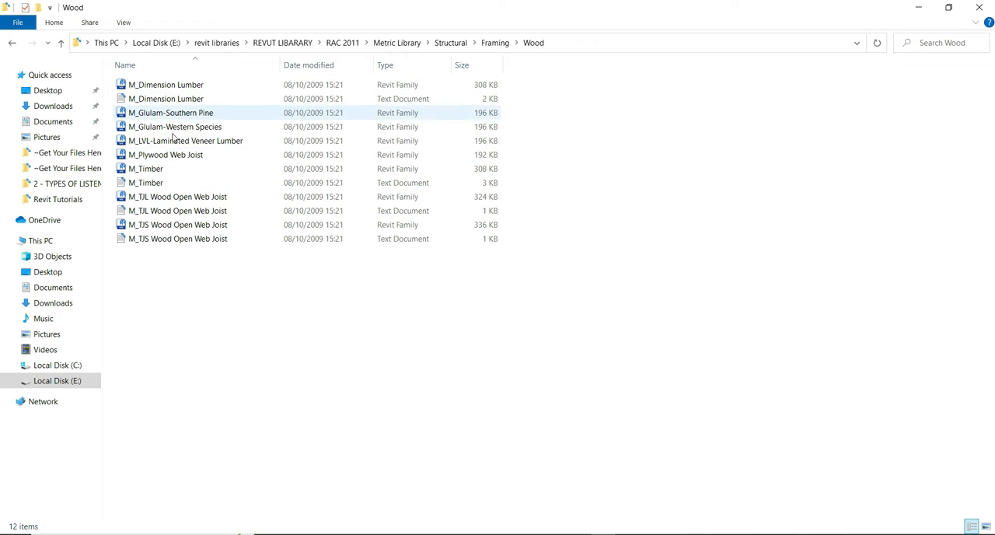
right_click(302, 298)
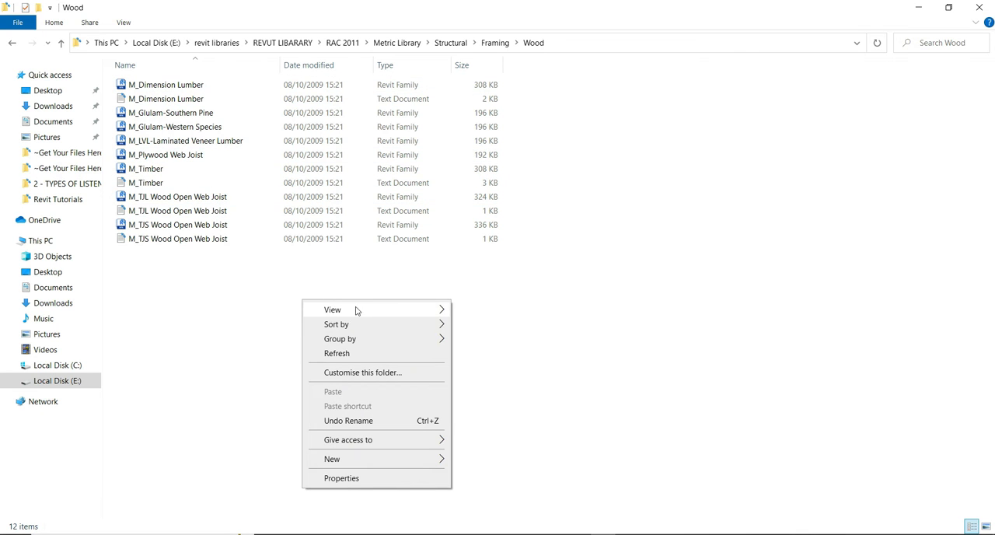
mouse_move(356, 309)
left_click(485, 309)
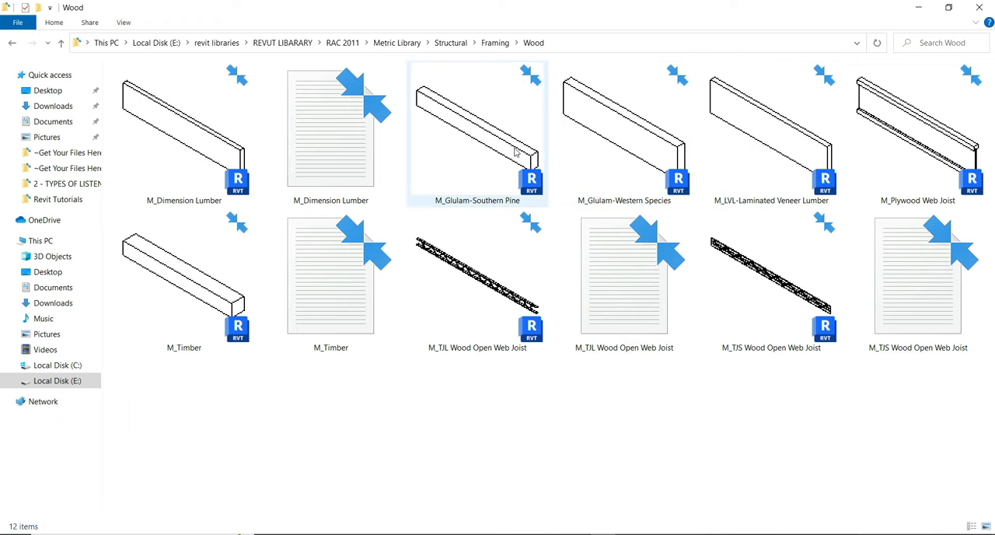
Open the M_Glulam-Western Species family in Revit and load it into the cottage project.
double_click(653, 149)
left_click(390, 258)
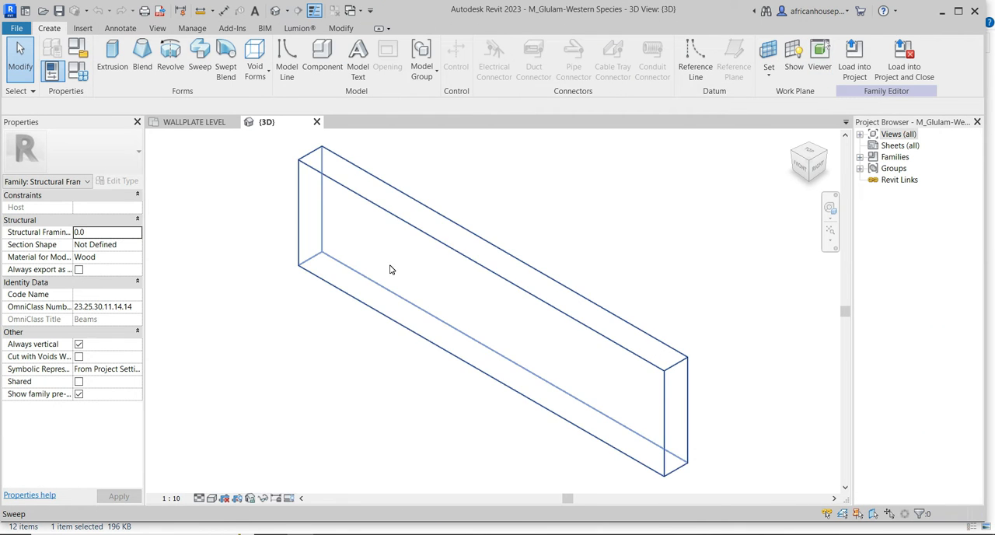
left_click(398, 256)
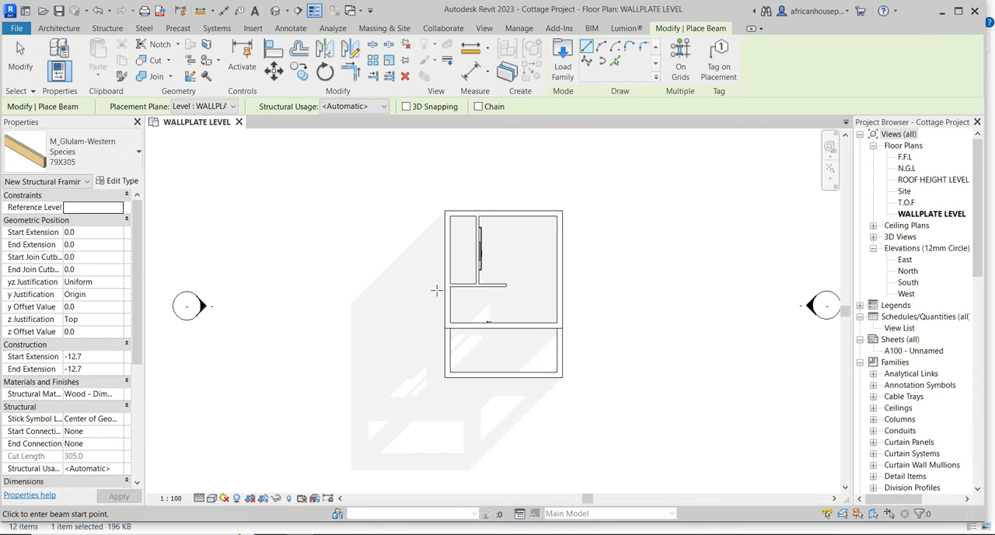
Place a vertical 79X305 glulam beam about 2200 mm long in the empty area just west of the building.
scroll(420, 327, "up", 4)
left_click(413, 371)
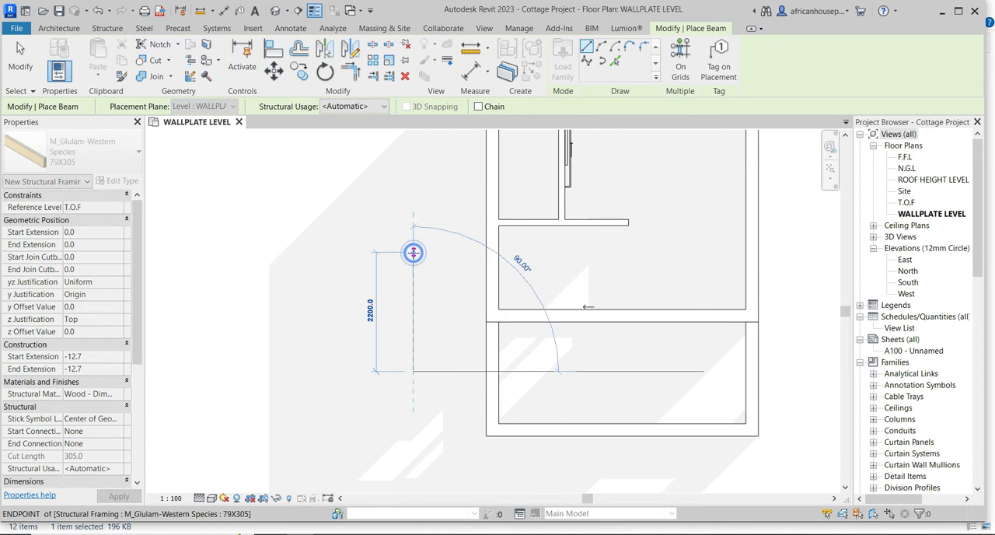
left_click(413, 252)
left_click(20, 53)
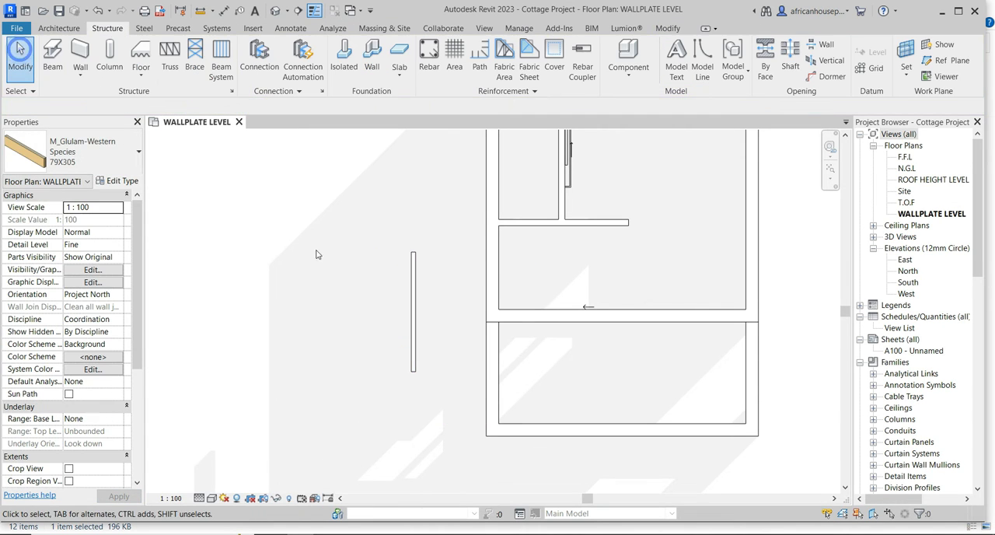
Duplicate the placed beam's 79X305 type under the name Wallplate.
left_click(411, 339)
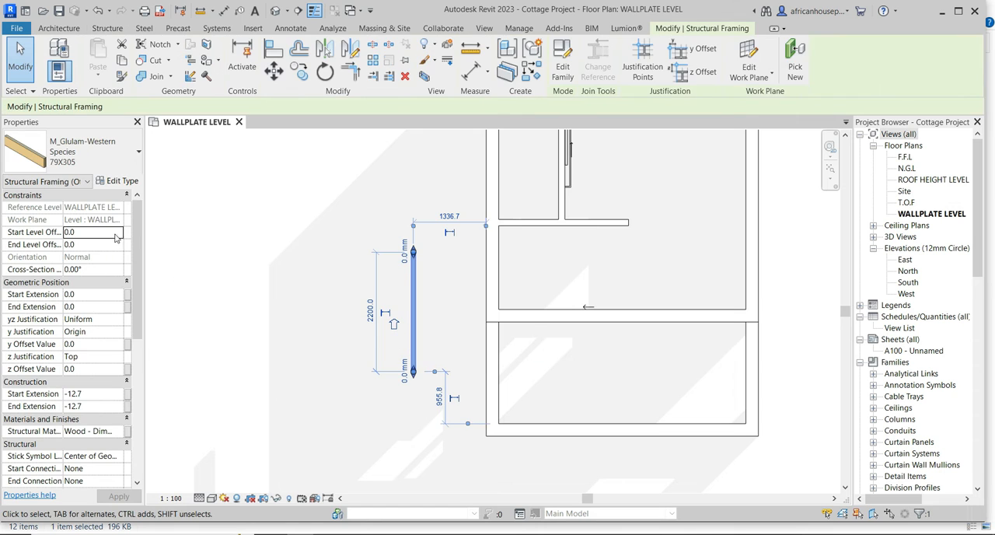
left_click(122, 181)
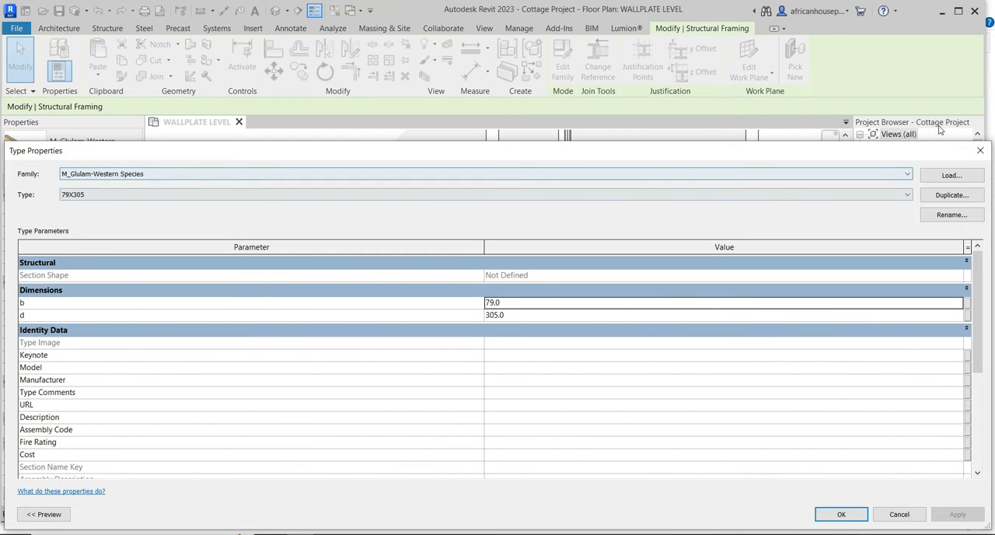
left_click(906, 194)
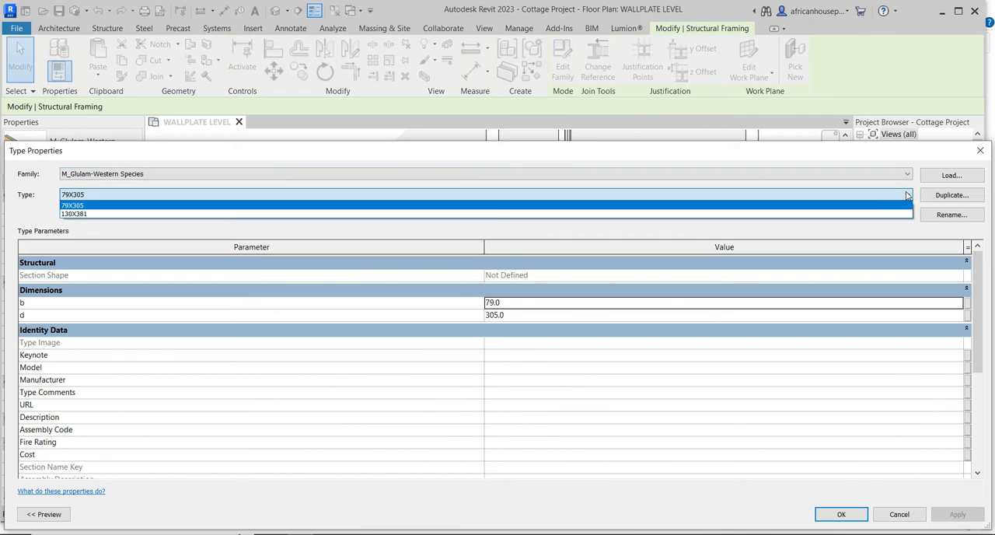
left_click(906, 194)
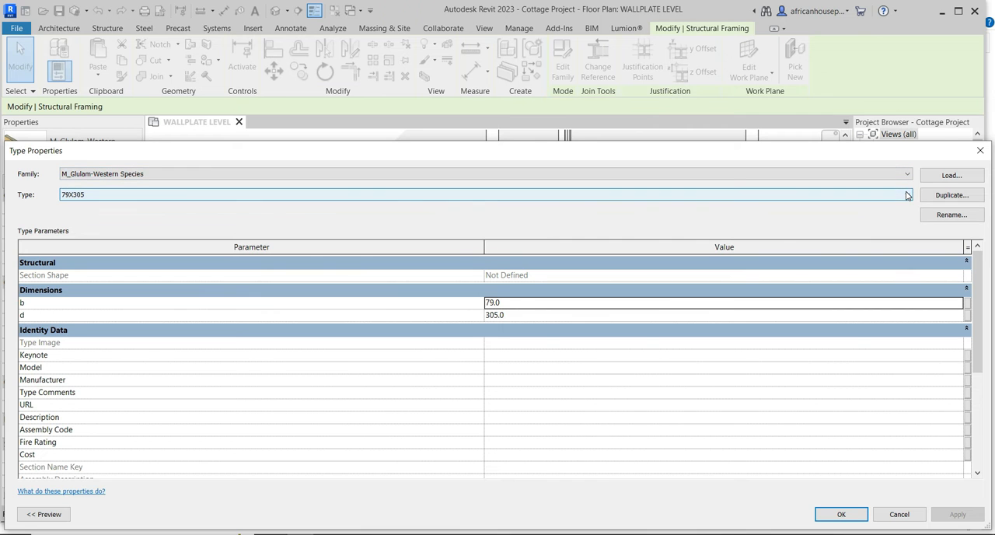
left_click(950, 195)
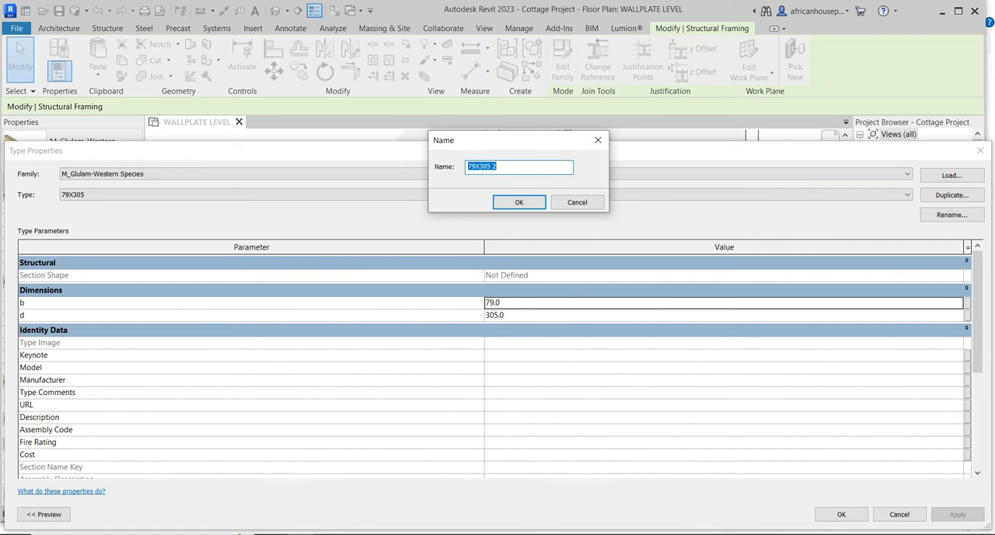
left_click(898, 534)
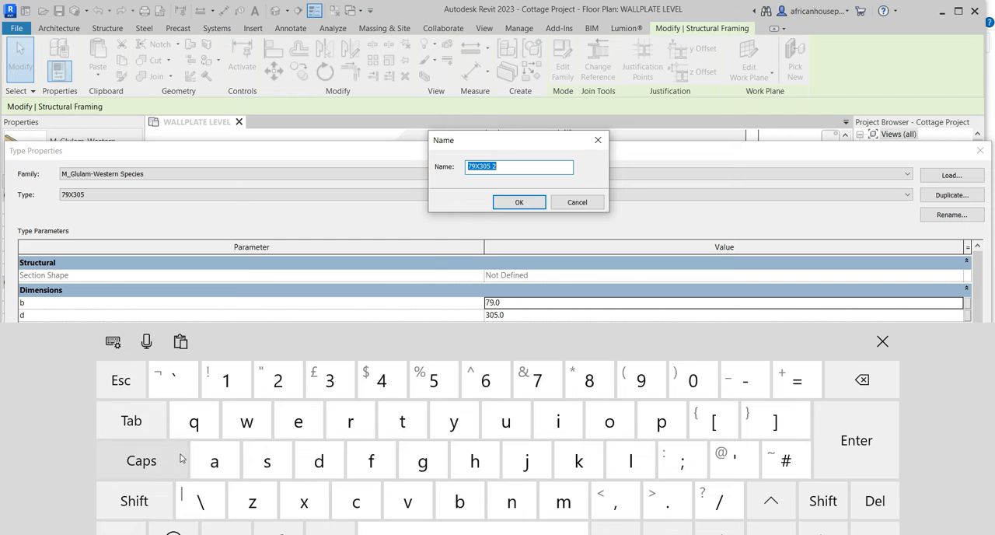
left_click(153, 494)
left_click(246, 421)
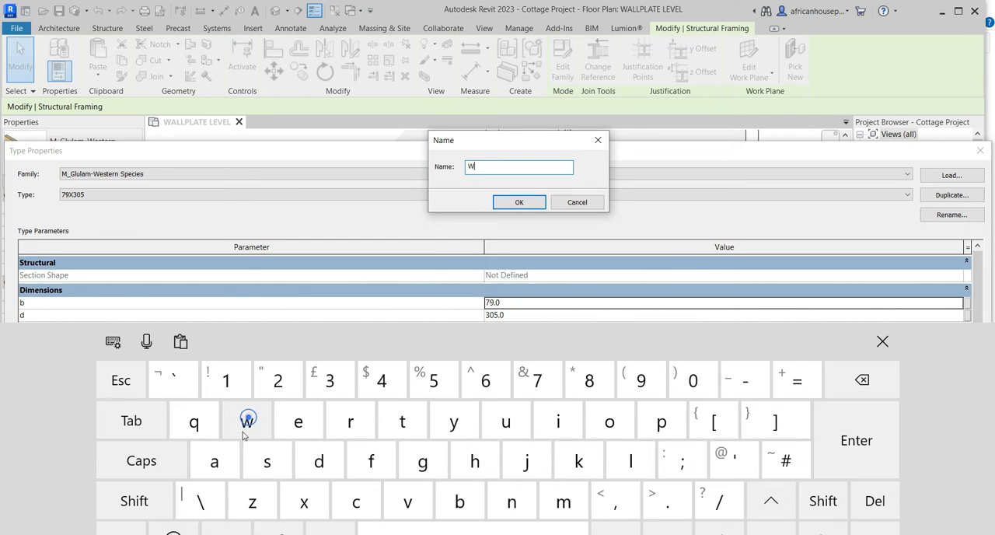
left_click(214, 461)
left_click(630, 461)
left_click(631, 461)
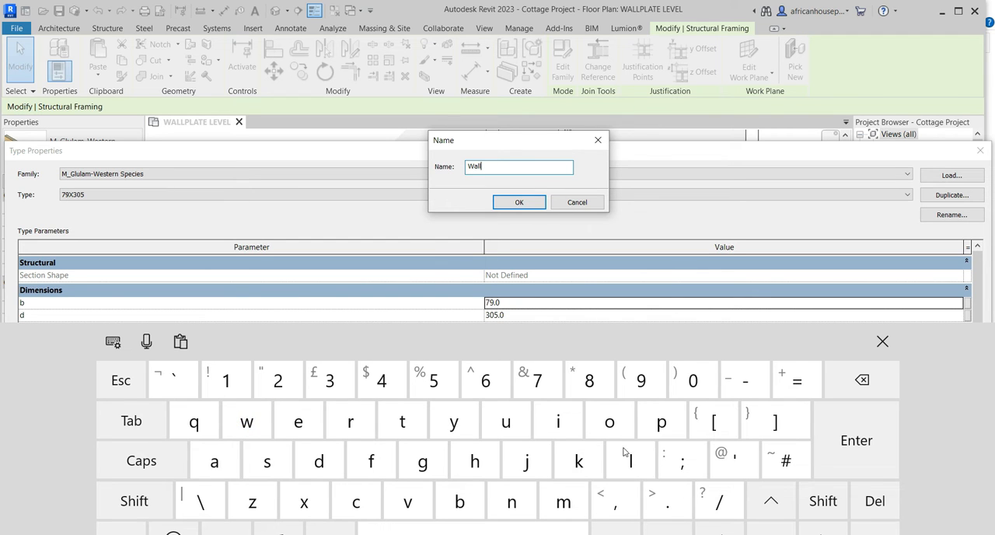
left_click(657, 423)
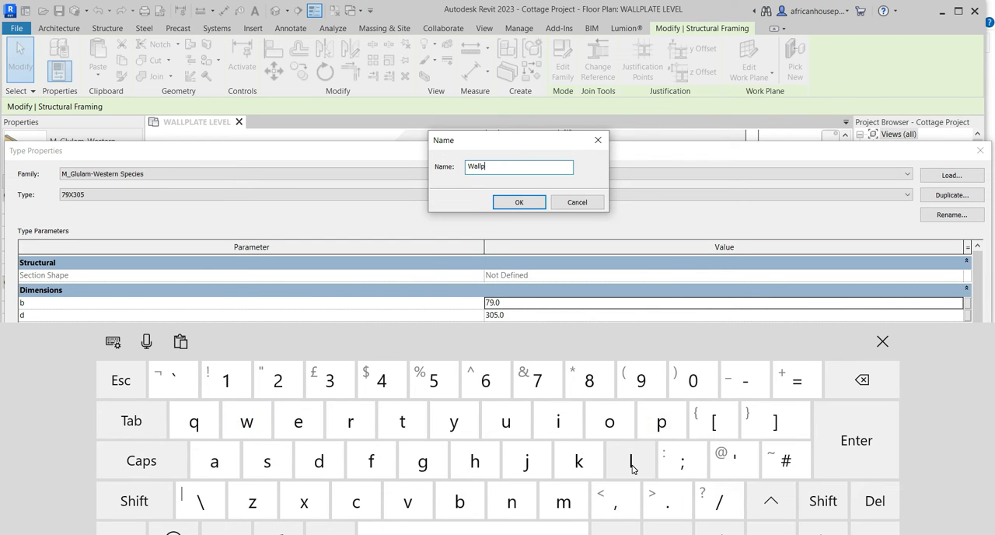
left_click(631, 464)
left_click(214, 461)
left_click(403, 421)
left_click(302, 422)
left_click(515, 202)
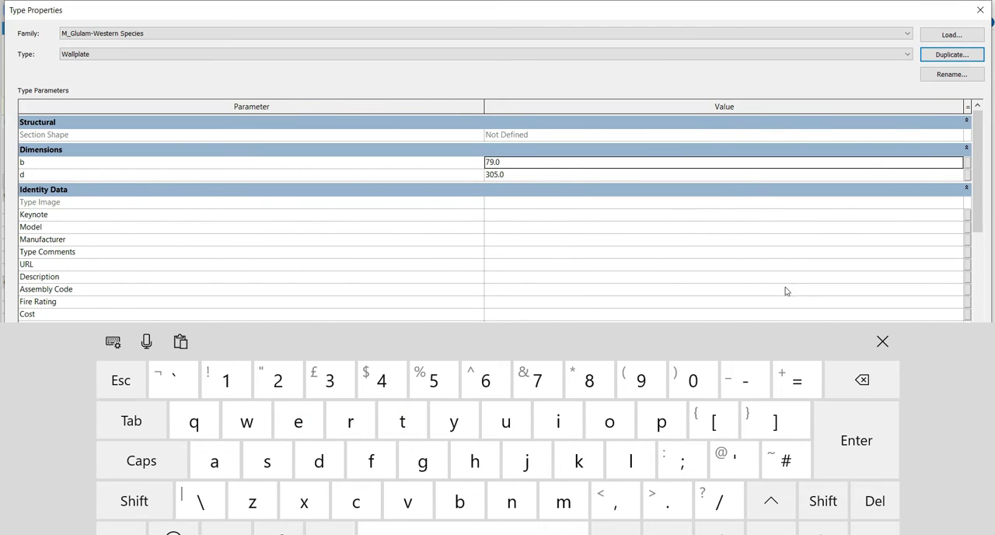
left_click(883, 342)
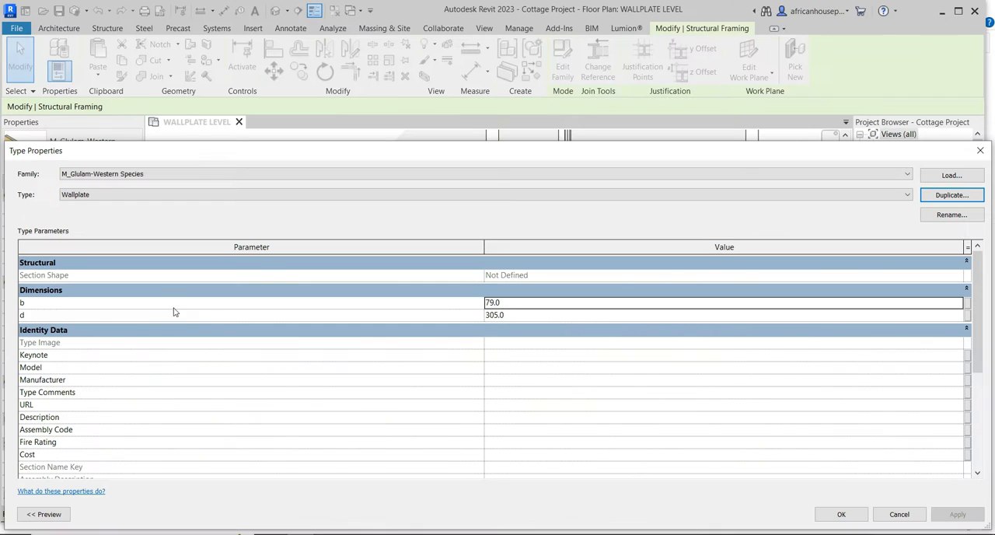
Set the Wallplate type's dimensions to b = 114 and d = 38, with the type preview shown.
left_click(44, 514)
left_click(639, 303)
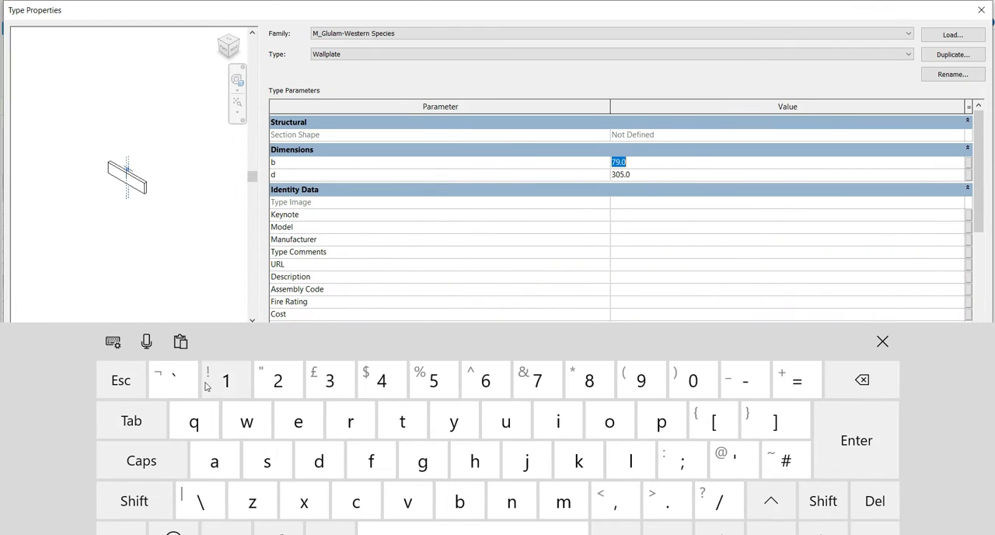
left_click(226, 380)
left_click(226, 380)
left_click(391, 379)
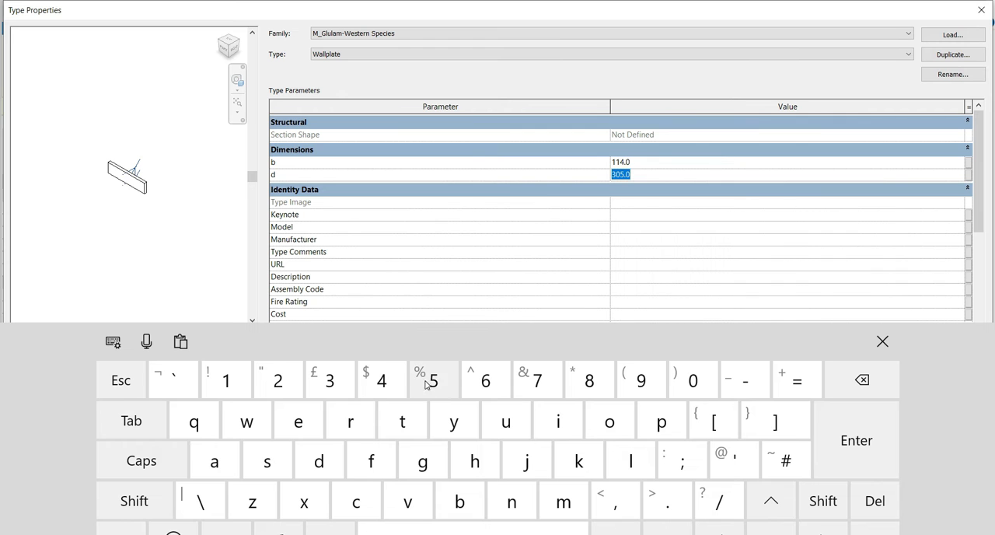
left_click(330, 381)
left_click(589, 380)
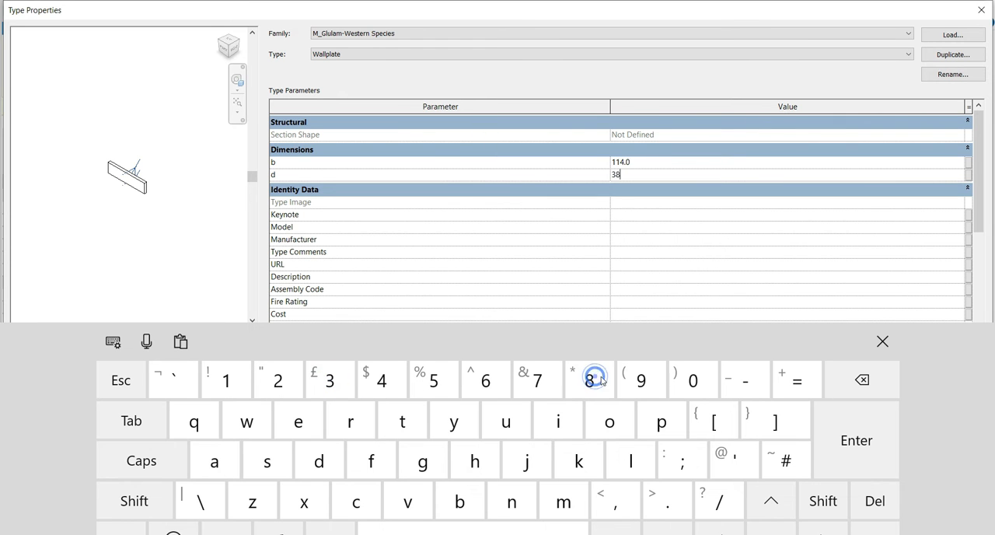
left_click(869, 349)
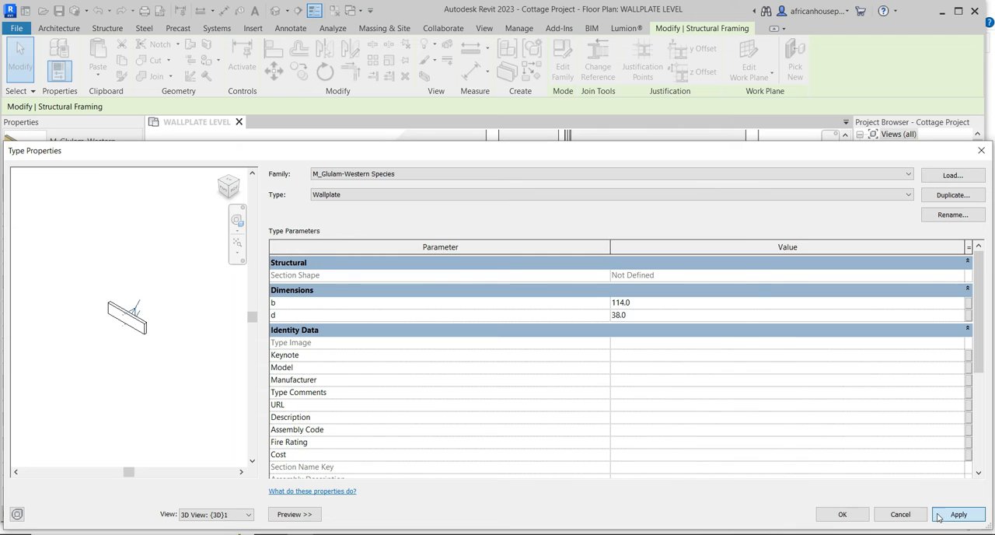
left_click(842, 515)
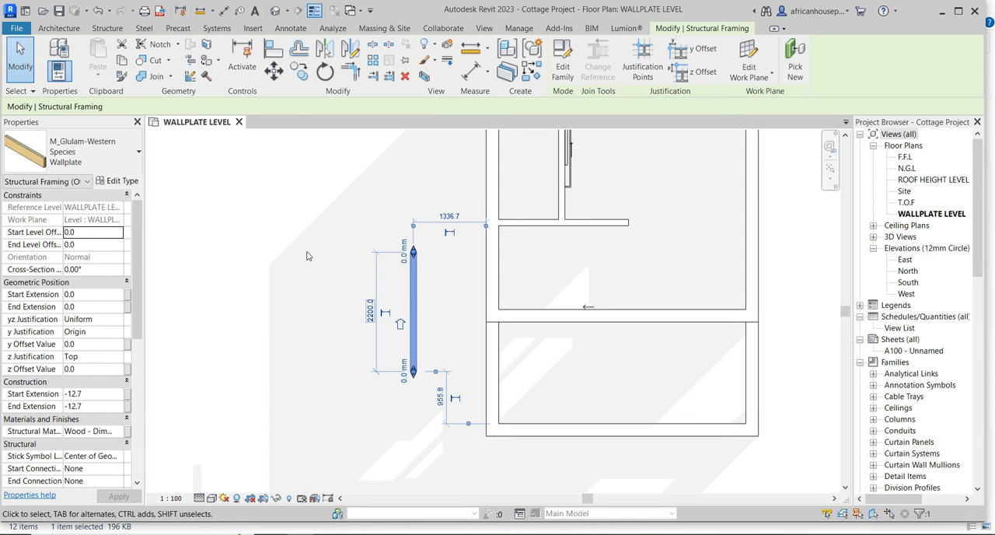
left_click(230, 270)
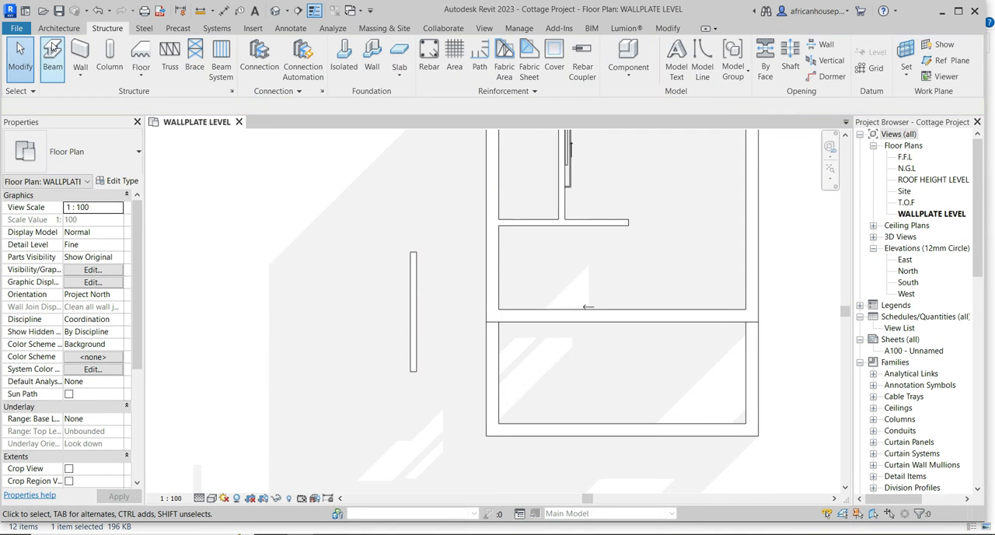
Start a new beam using the Wallplate type of M_Glulam-Western Species.
left_click(49, 53)
left_click(72, 165)
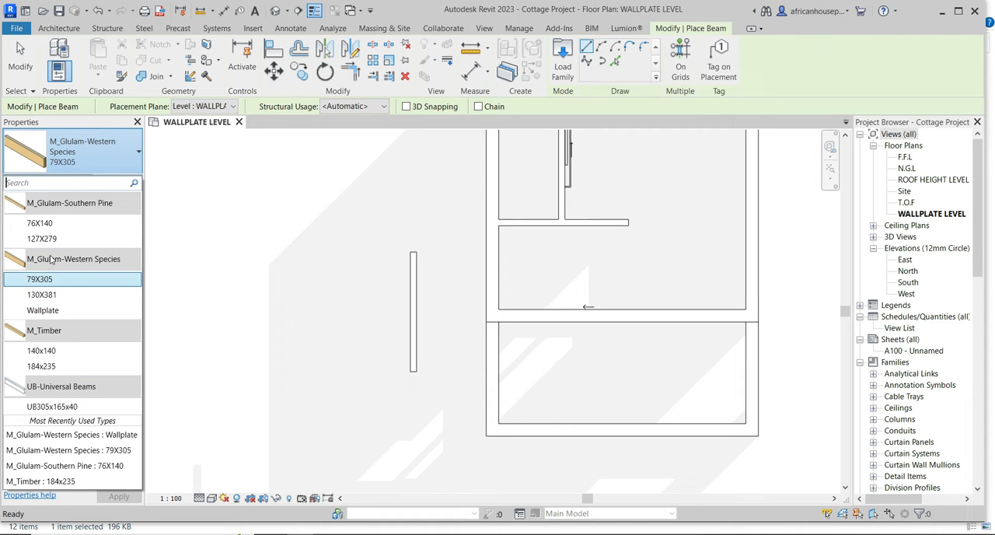
left_click(429, 328)
left_click(406, 317)
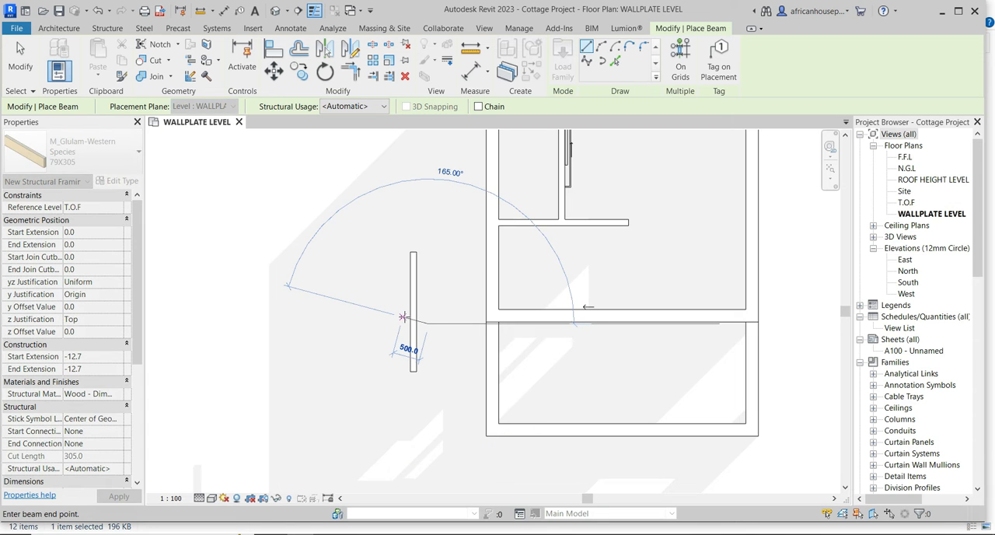
key("Escape")
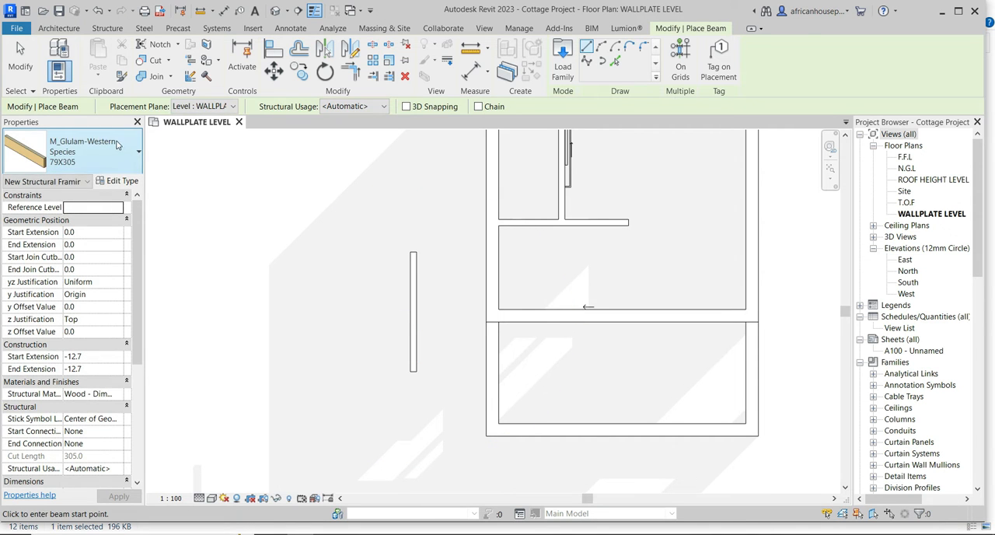
left_click(115, 150)
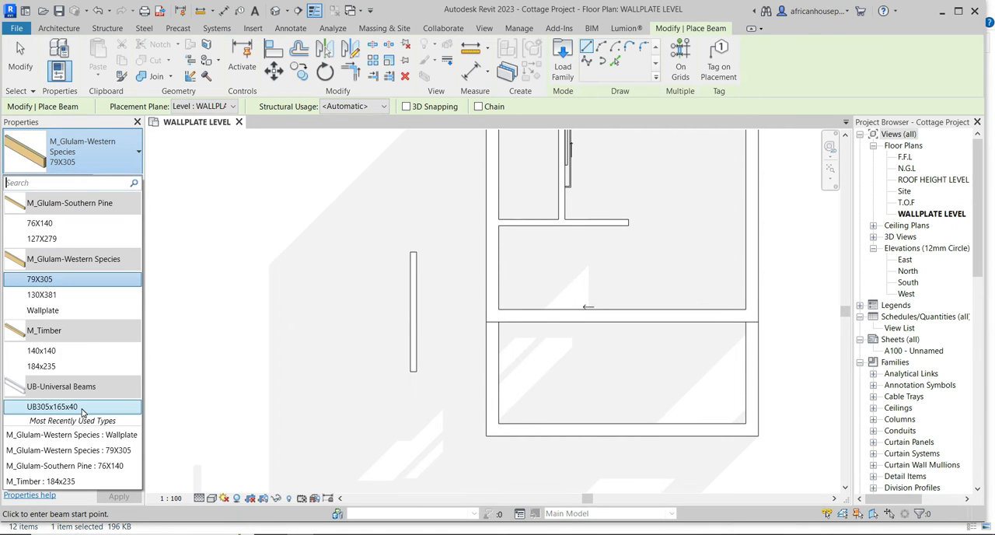
left_click(42, 310)
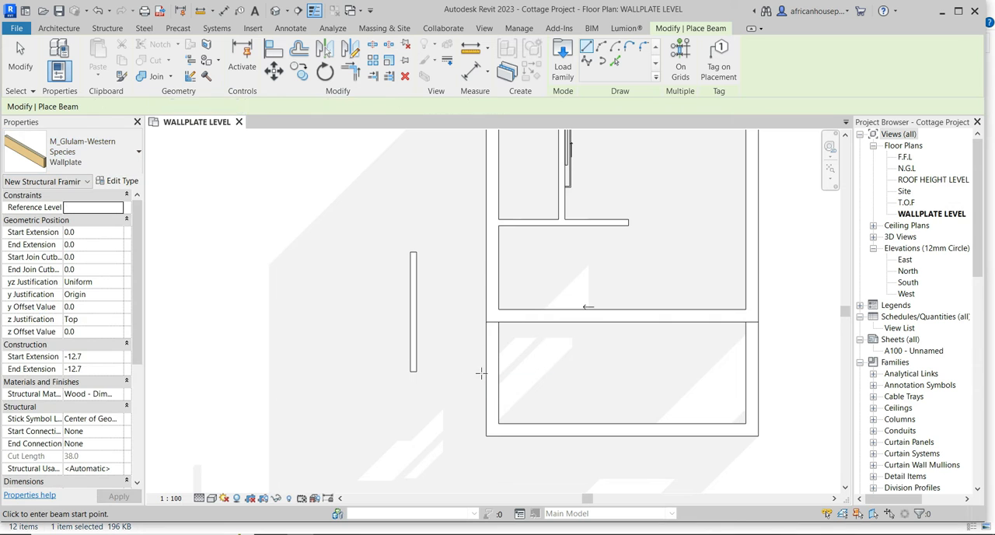
Place a Wallplate beam along the centreline of the west wall, from its south end to its north end.
scroll(494, 429, "up", 4)
left_click(492, 432)
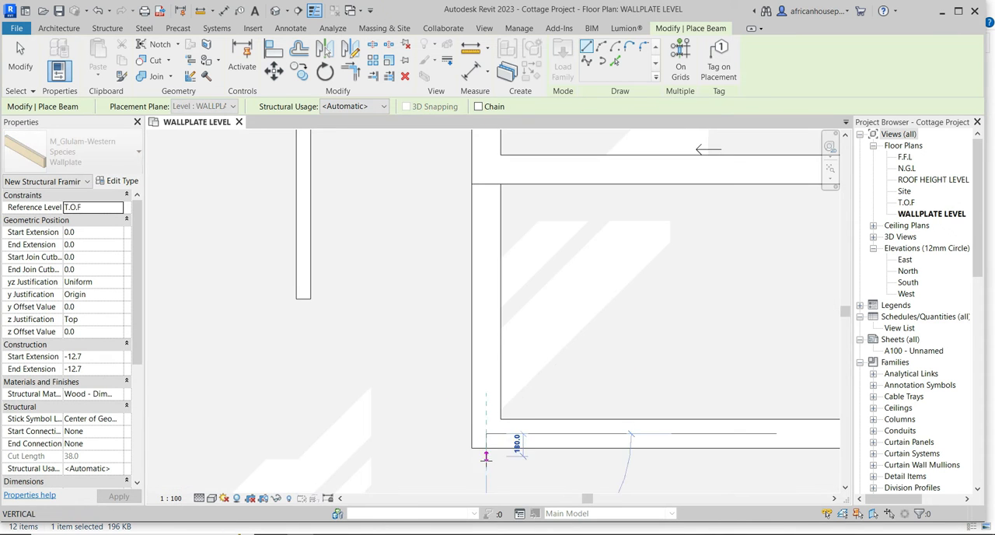
scroll(492, 435, "down", 3)
scroll(483, 311, "up", 3)
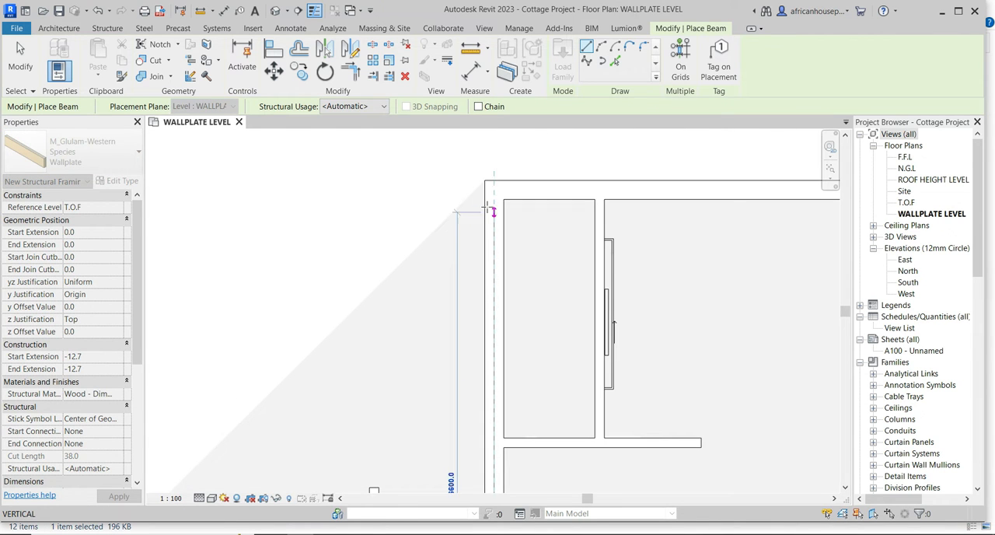
scroll(316, 203, "down", 3)
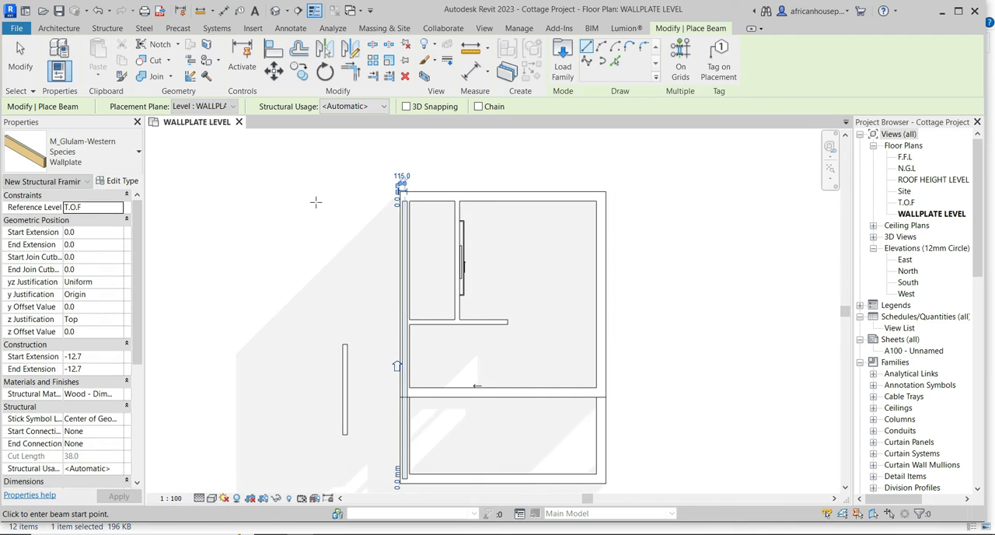
Place a Wallplate beam about 4770 mm long along the centreline of the north wall, from the northwest to the northeast corner.
scroll(406, 198, "up", 5)
left_click(402, 204)
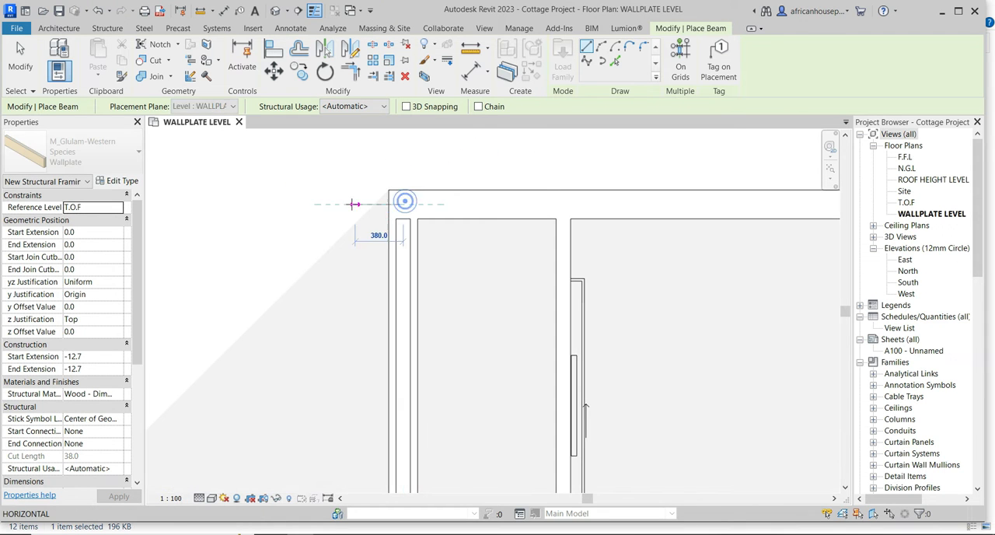
scroll(381, 164, "down", 3)
scroll(587, 202, "up", 4)
left_click(587, 202)
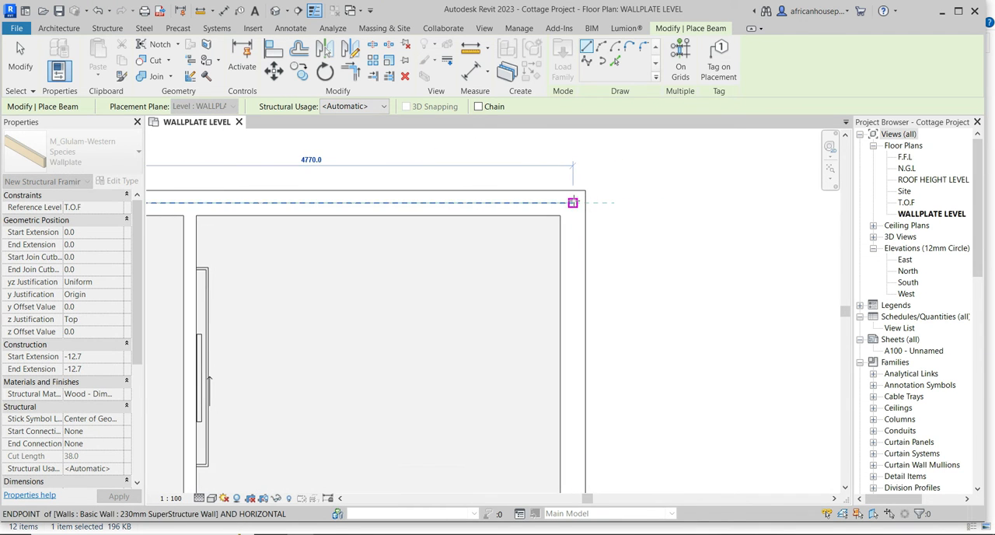
left_click(572, 204)
Place Wallplate beams along the centrelines of the east and south walls, meeting at the southeast corner, and finish placing beams.
scroll(572, 203, "down", 4)
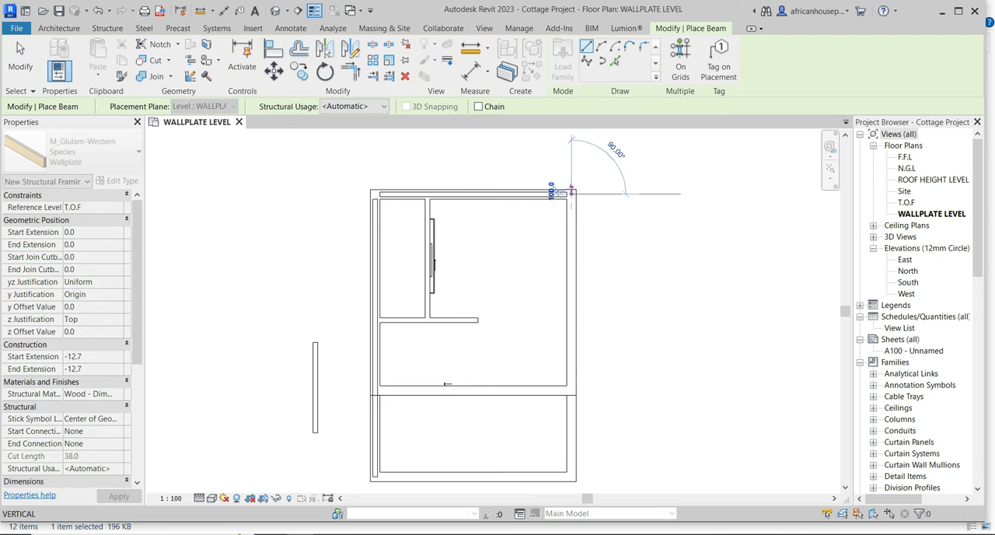
scroll(568, 396, "up", 5)
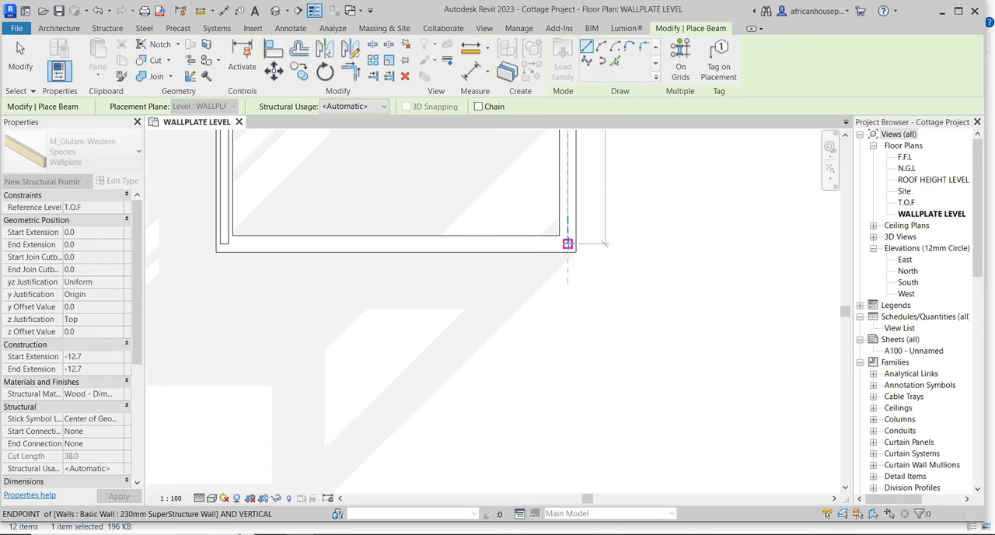
left_click(565, 240)
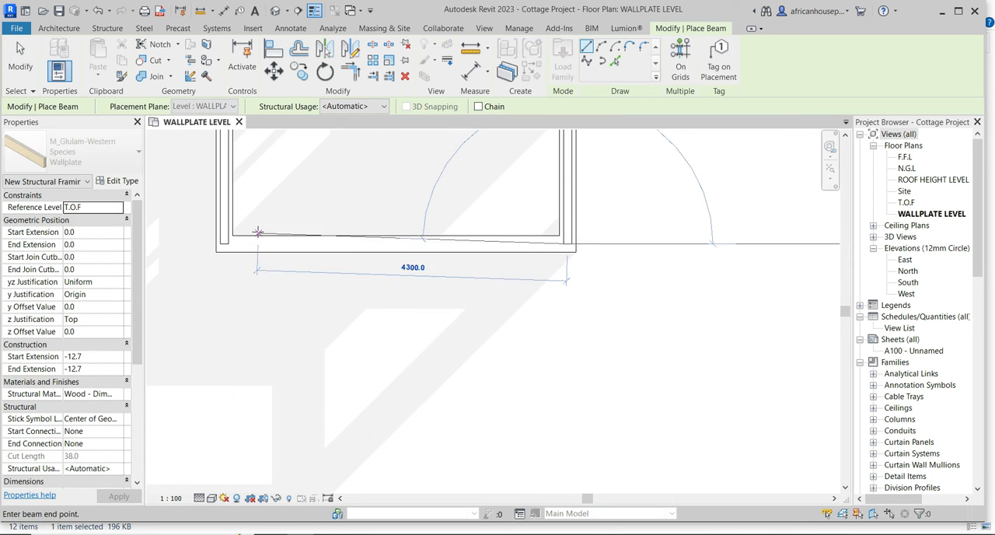
left_click(224, 244)
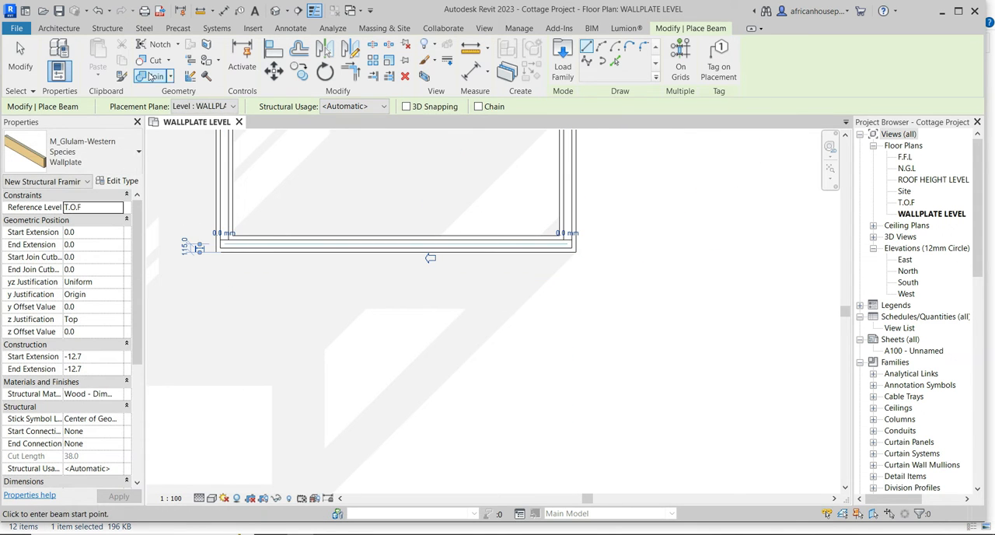
left_click(21, 51)
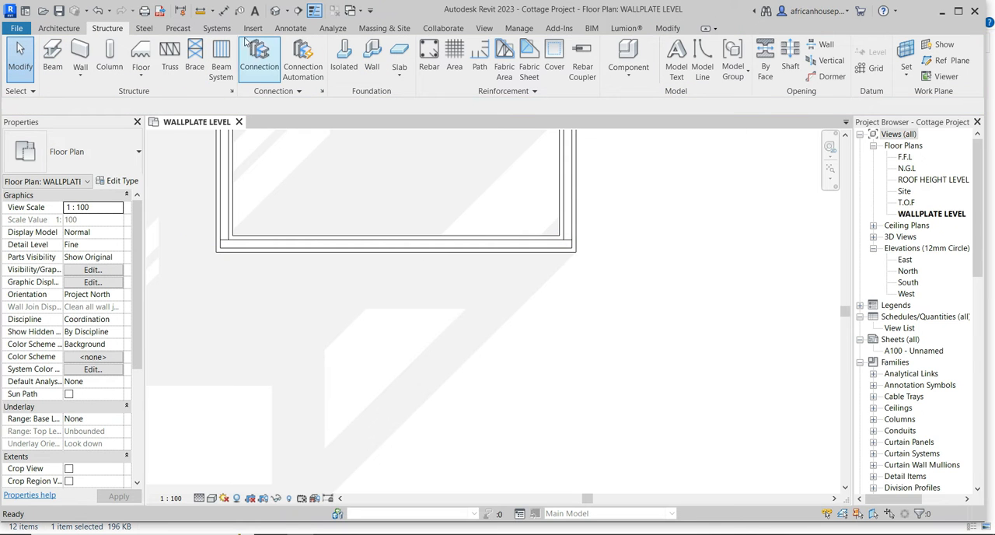
Align the wallplates on the south and west walls flush with the inner faces of those walls.
scroll(311, 247, "up", 2)
left_click(312, 247)
scroll(346, 269, "down", 2)
scroll(360, 289, "down", 3)
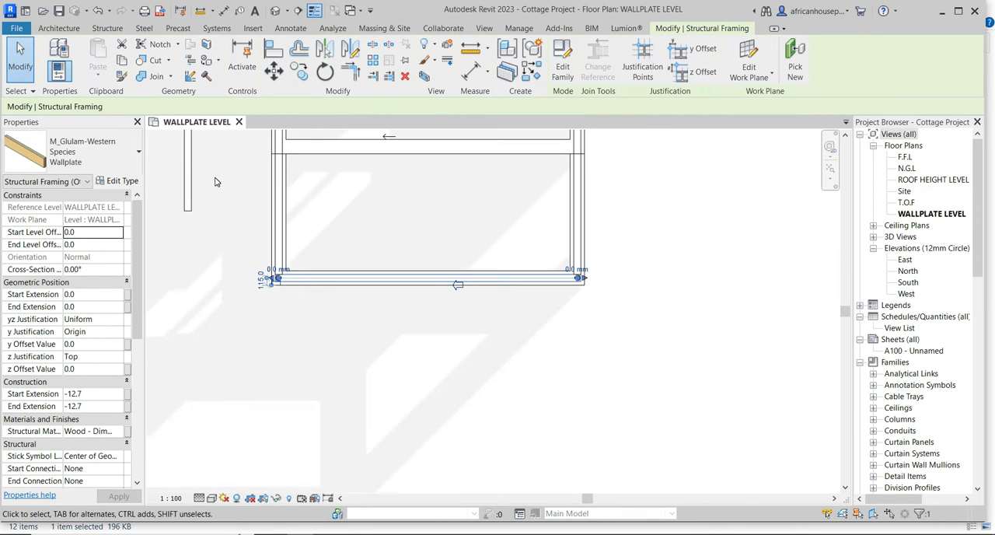
scroll(250, 194, "up", 4)
left_click(306, 212)
scroll(342, 268, "up", 2)
key("a")
key("l")
scroll(345, 270, "up", 1)
left_click(305, 247)
left_click(363, 392)
left_click(383, 407)
Align the wallplates on the east and north walls flush with the inner wall faces and finish aligning.
scroll(315, 402, "down", 5)
scroll(458, 388, "up", 4)
scroll(495, 363, "up", 1)
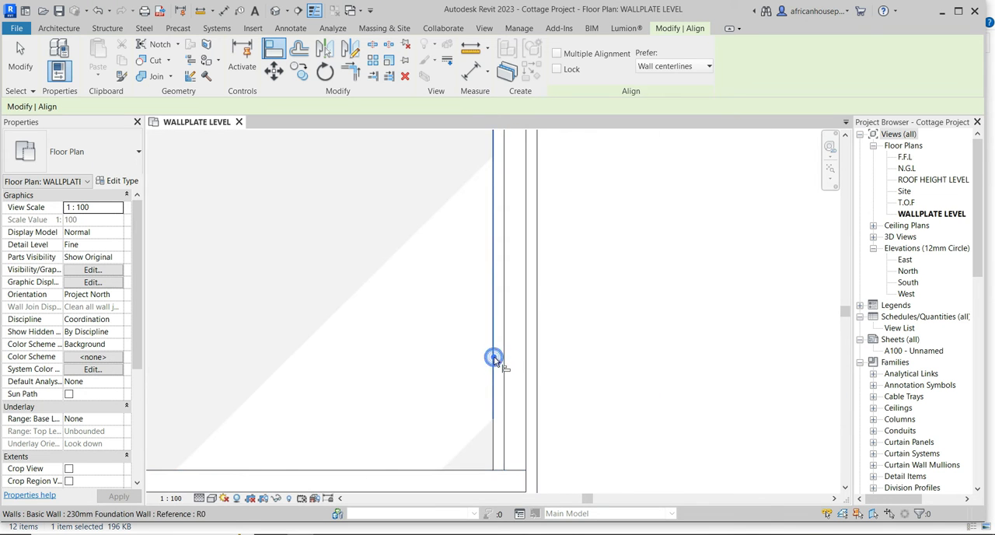
left_click(494, 358)
scroll(405, 463, "down", 5)
scroll(368, 224, "up", 5)
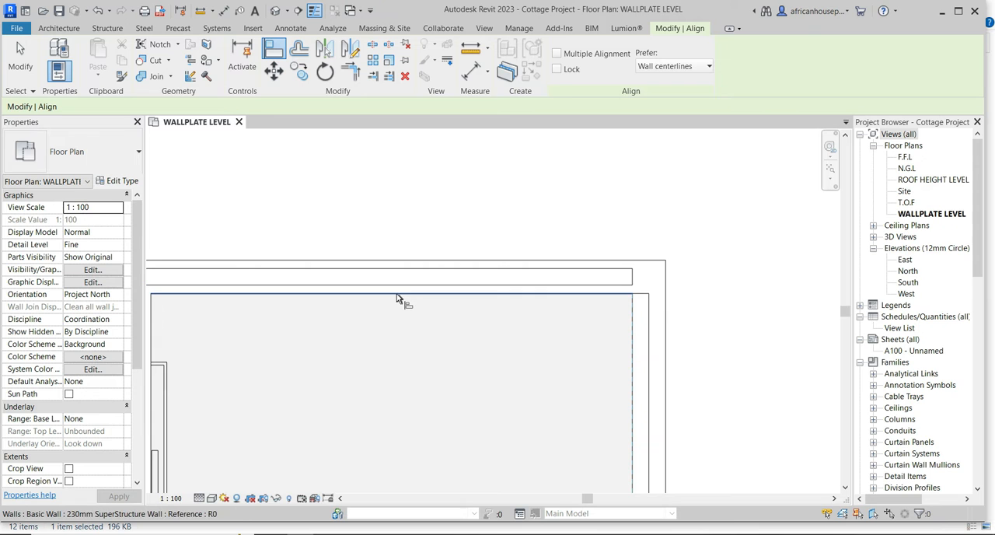
left_click(394, 289)
scroll(492, 311, "down", 5)
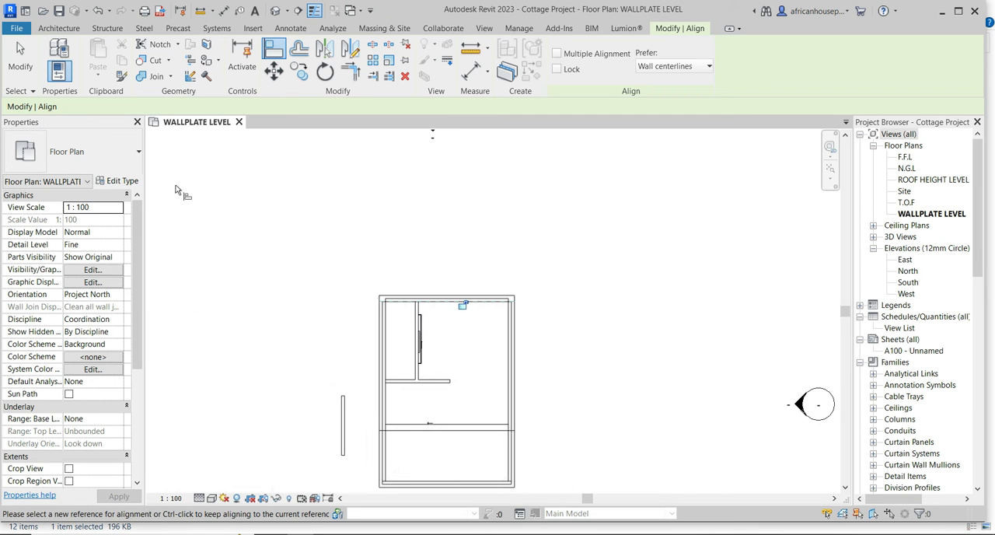
left_click(20, 56)
Delete the loose vertical beam standing west of the building.
scroll(336, 412, "up", 2)
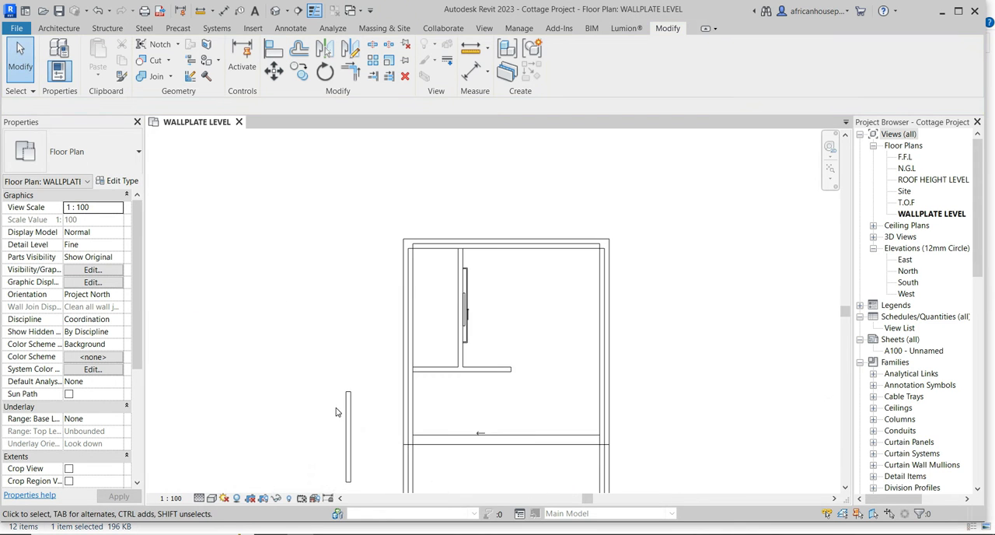
left_click(347, 412)
right_click(349, 413)
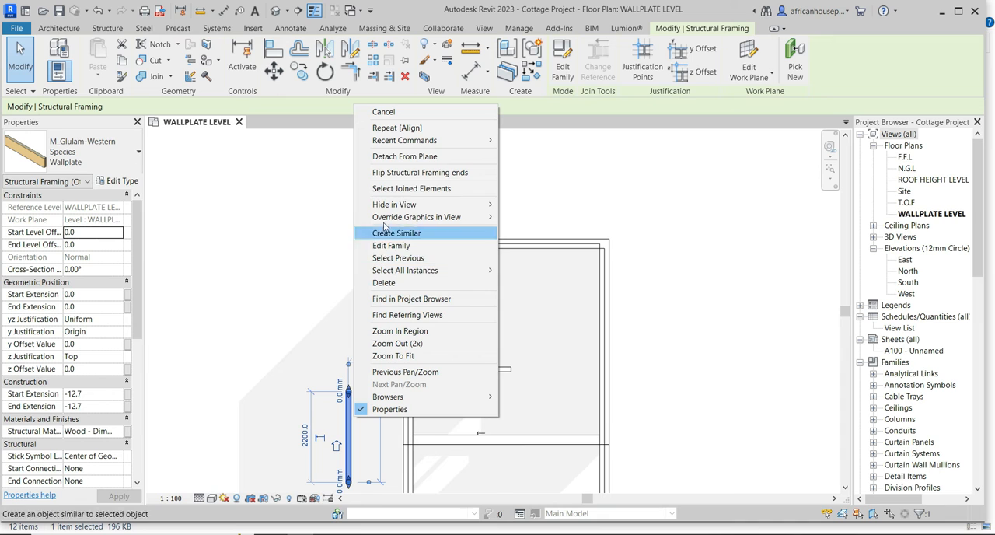
left_click(383, 282)
Examine the wallplates on top of the walls in the default 3D view, then close that view.
scroll(361, 262, "down", 3)
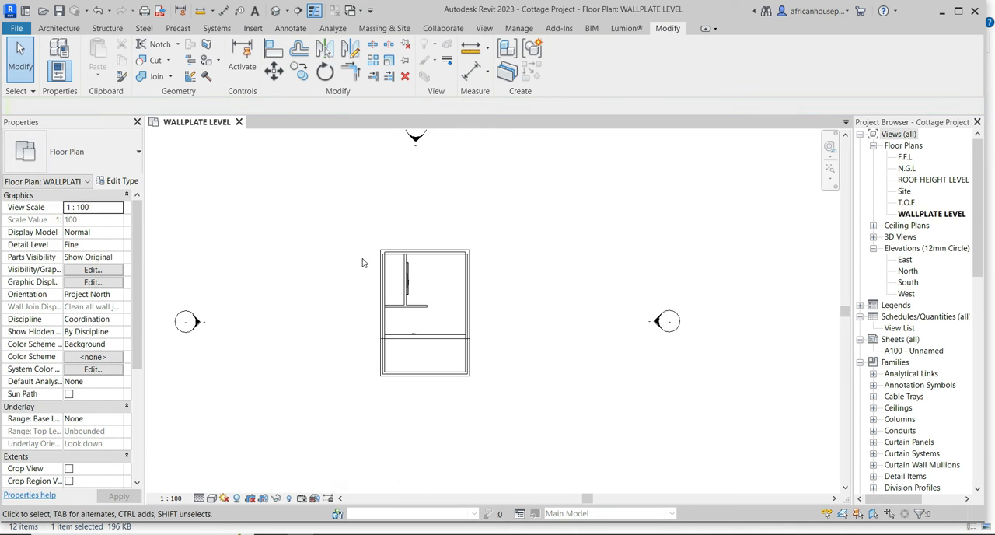
left_click(276, 11)
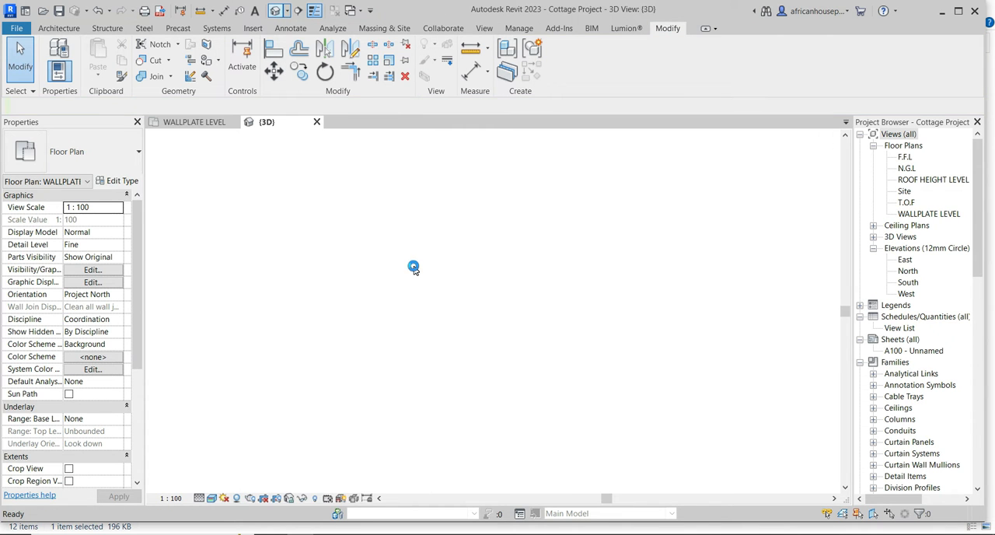
scroll(350, 284, "up", 8)
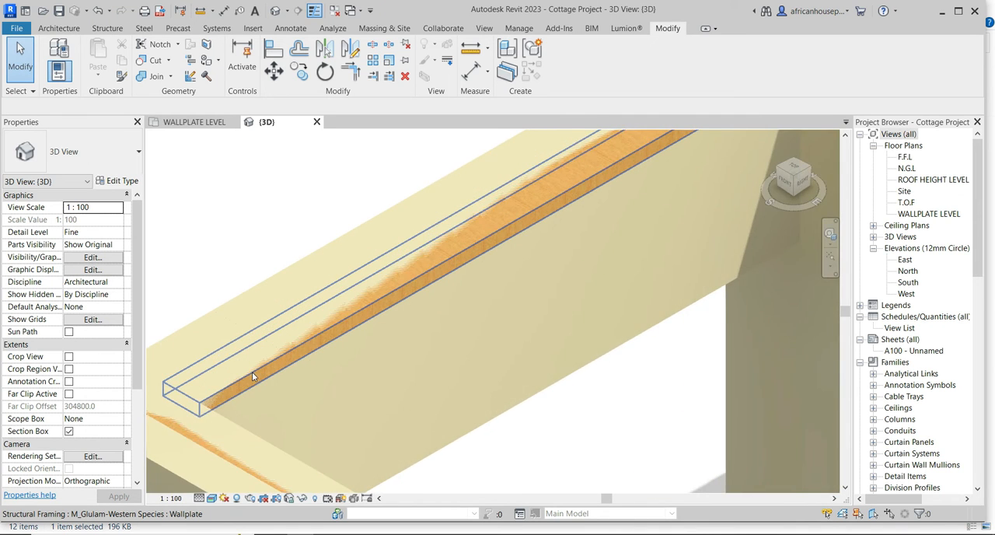
scroll(253, 385, "up", 2)
scroll(253, 391, "down", 10)
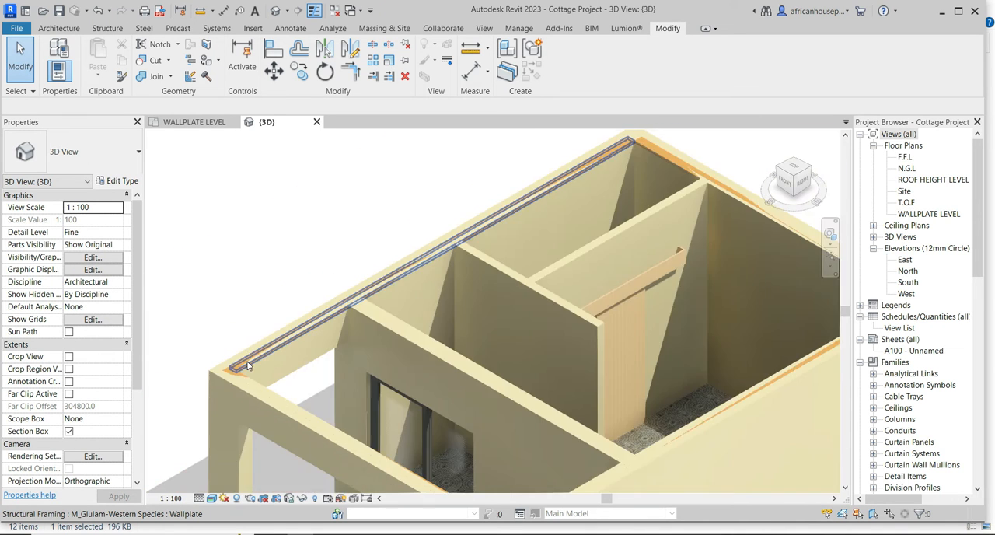
scroll(375, 275, "up", 6)
scroll(326, 194, "down", 5)
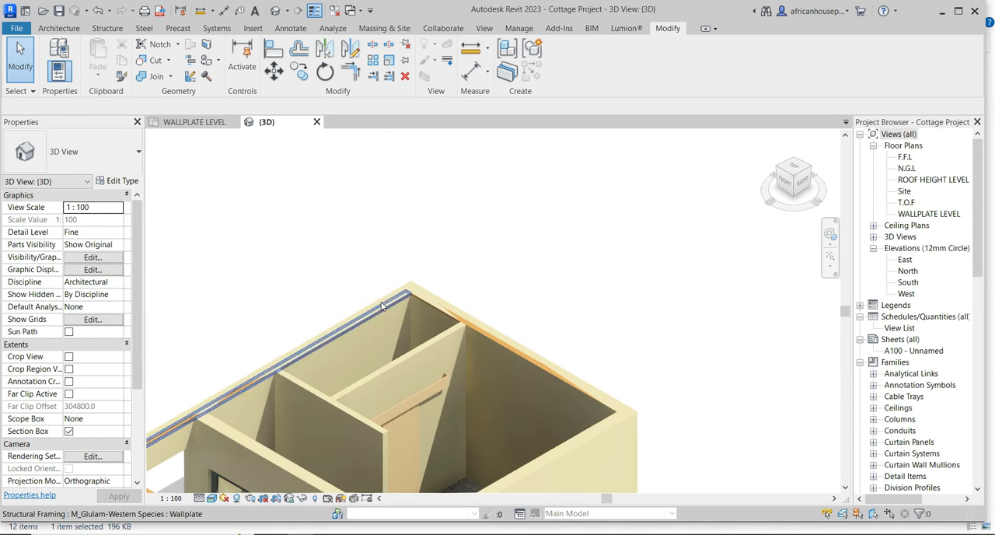
left_click(317, 123)
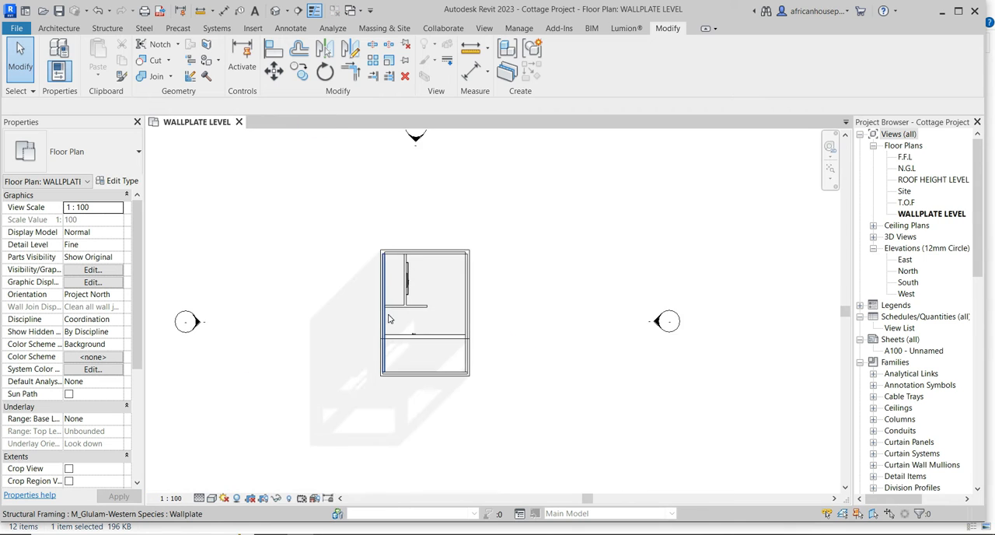
Cut a horizontal building section looking north across the cottage and move its line just south of the short interior partition.
left_click(298, 11)
left_click(350, 307)
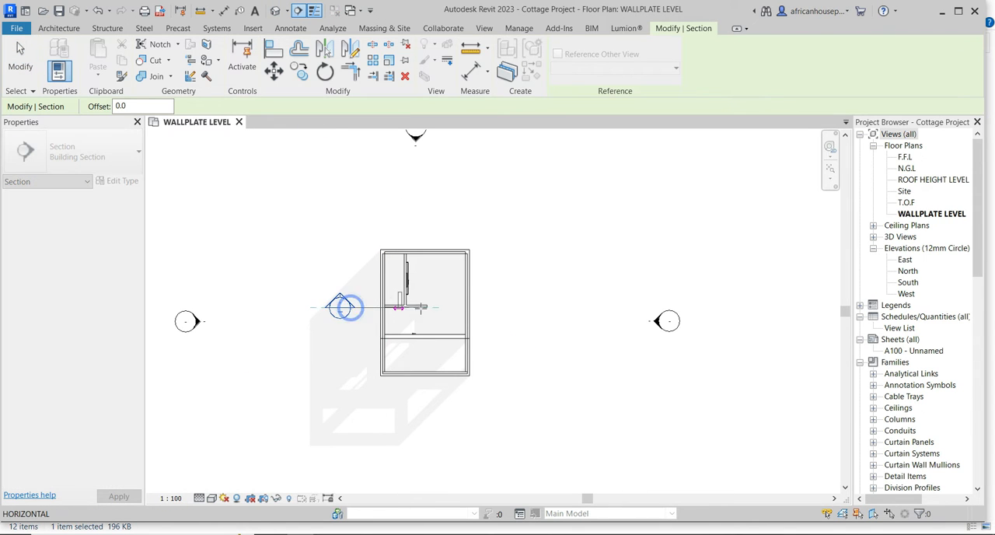
left_click(502, 308)
scroll(376, 318, "up", 5)
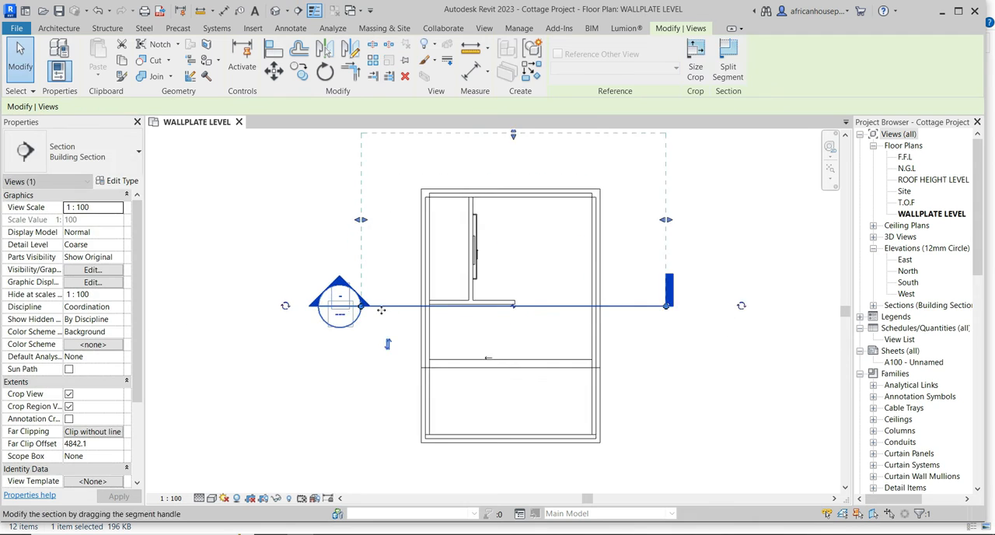
left_click_drag(376, 319, 376, 353)
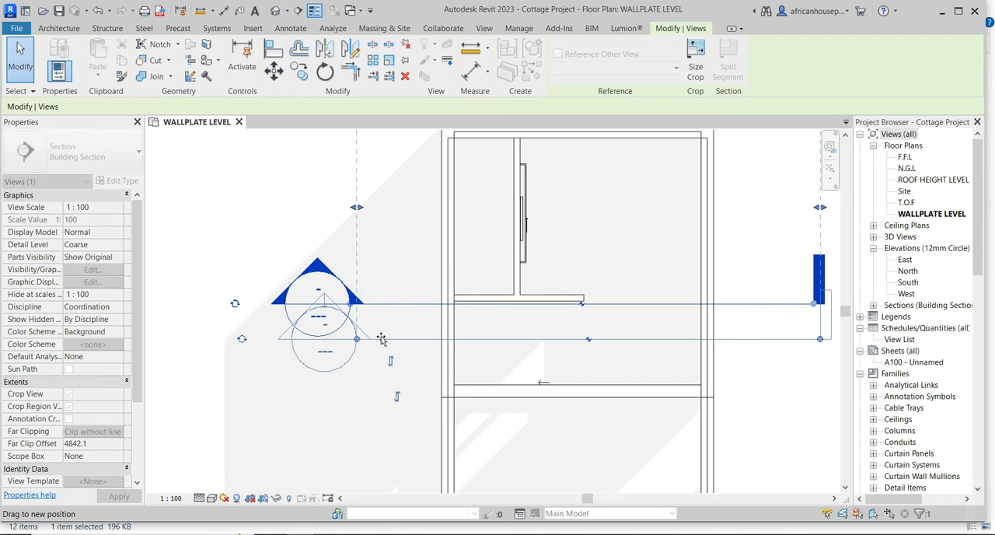
left_click(273, 252)
Open the new section view and set its detail level to Fine.
double_click(323, 298)
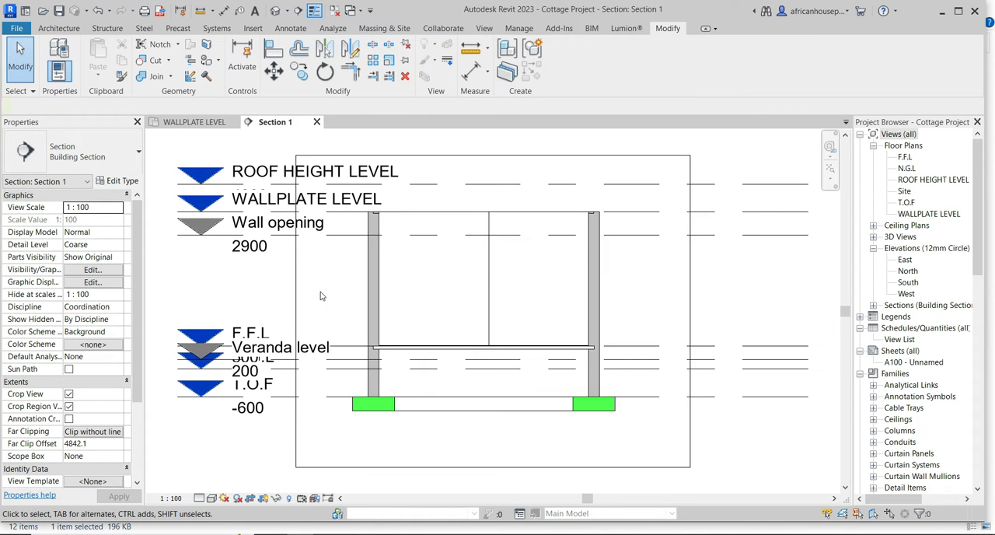
scroll(358, 226, "up", 5)
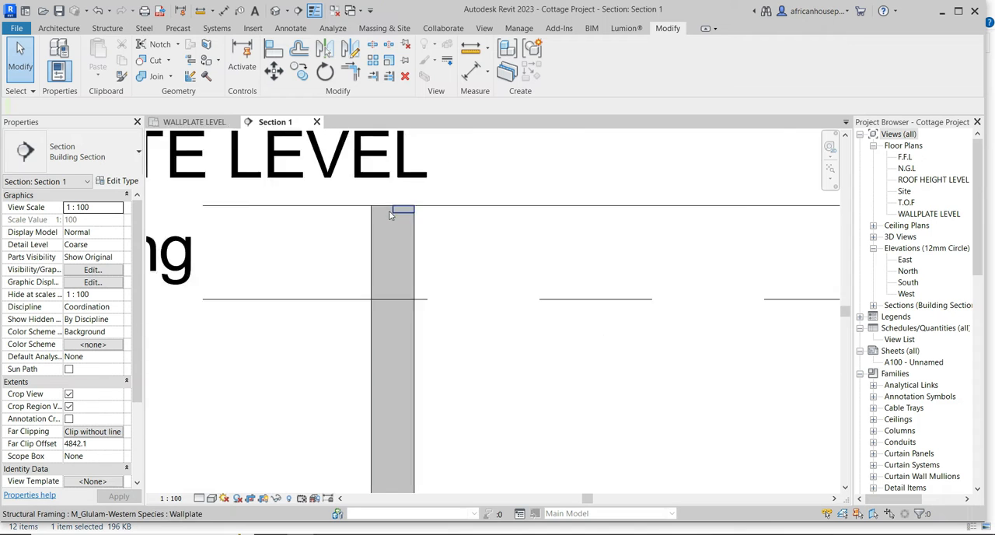
left_click(199, 498)
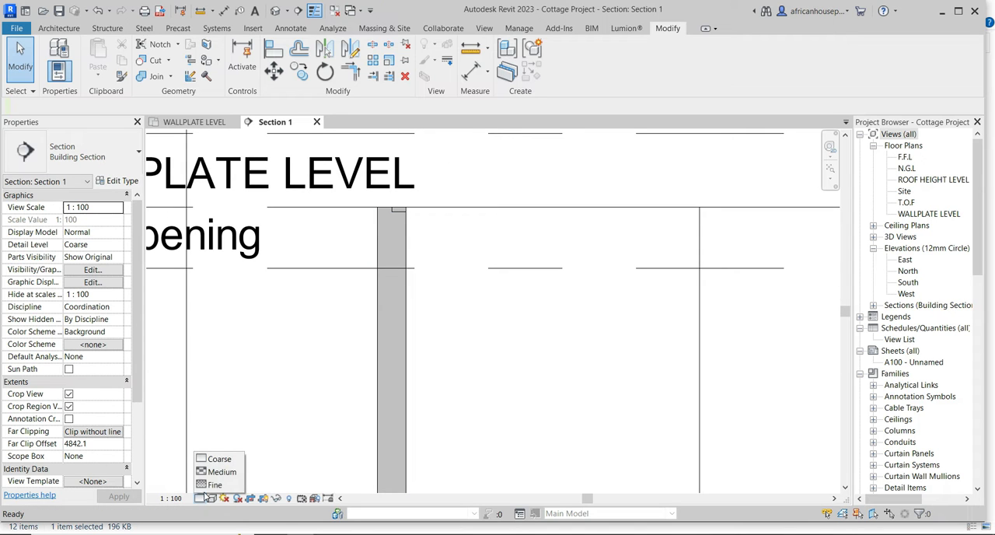
left_click(210, 485)
Turn on smooth lines with anti-aliasing in the section view's graphic display options.
left_click(212, 499)
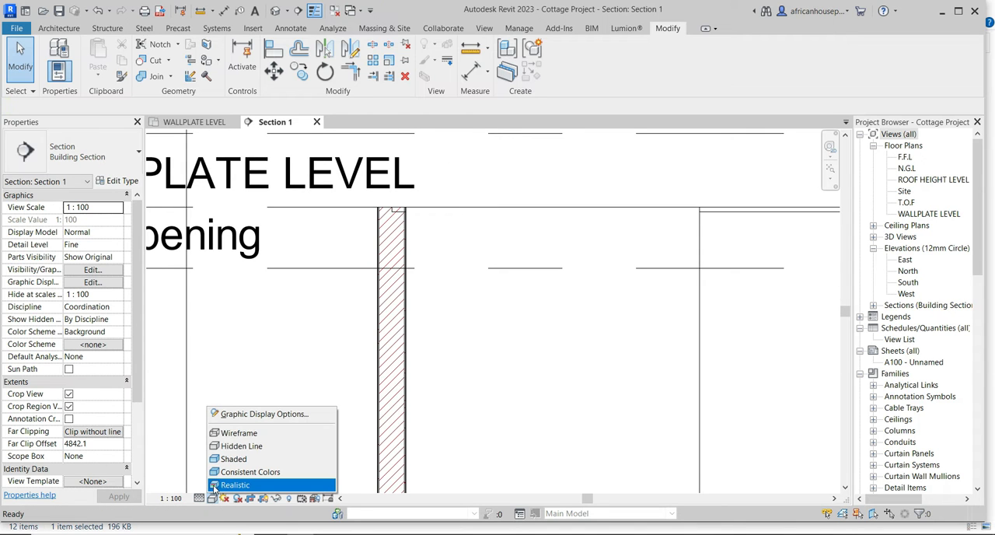
left_click(221, 413)
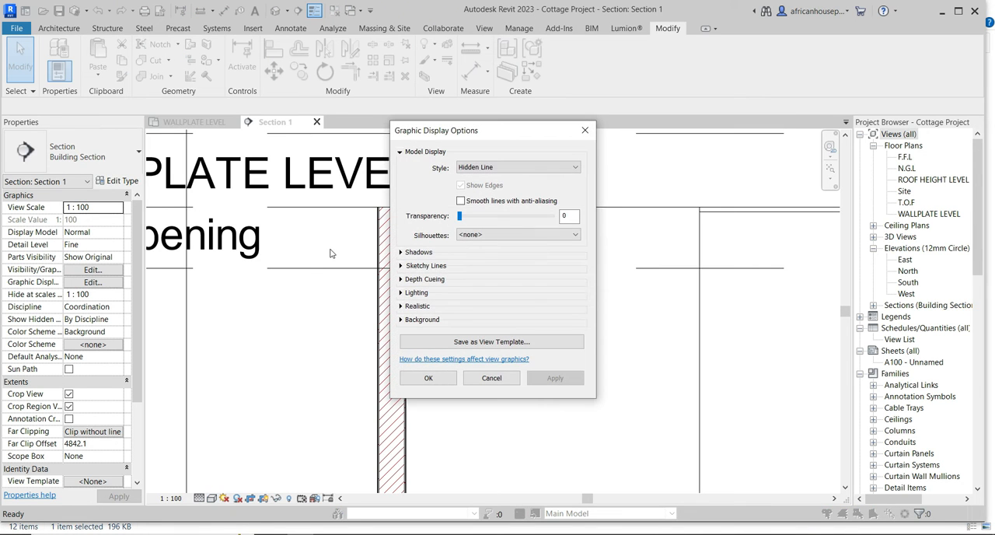
left_click(461, 201)
left_click(551, 378)
left_click(428, 378)
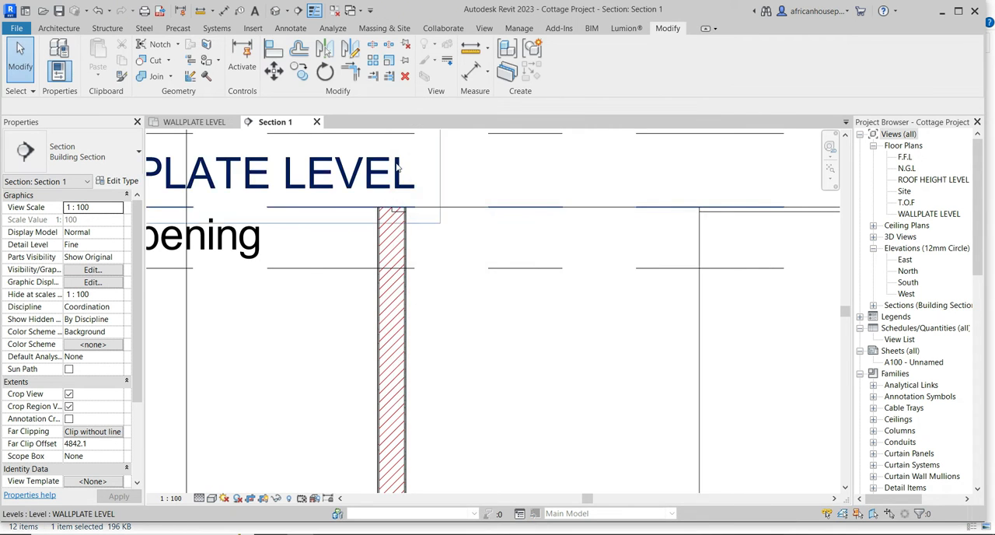
Join the geometry of the west wall's wallplate with the 230mm SuperStructure Wall in the section.
scroll(415, 262, "up", 3)
scroll(397, 264, "up", 5)
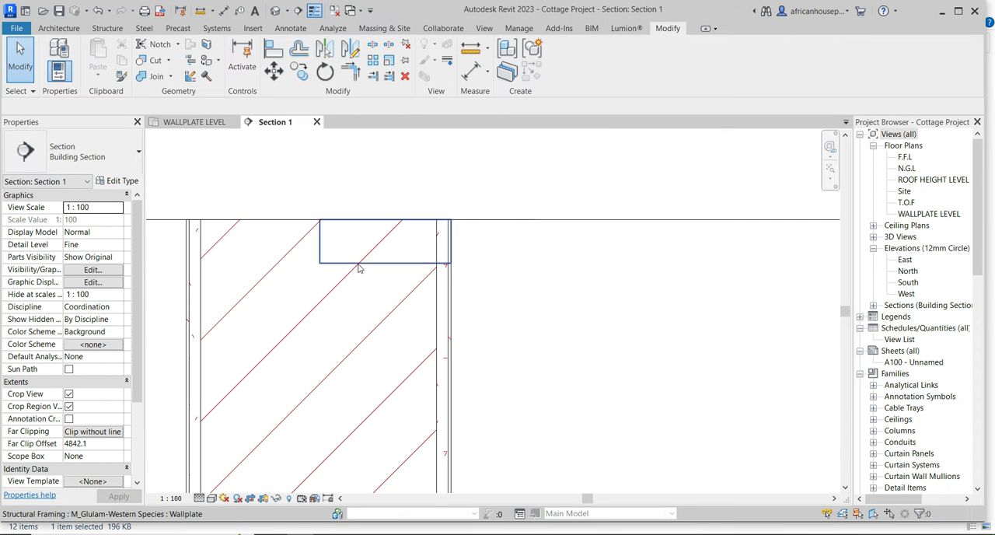
left_click(344, 263)
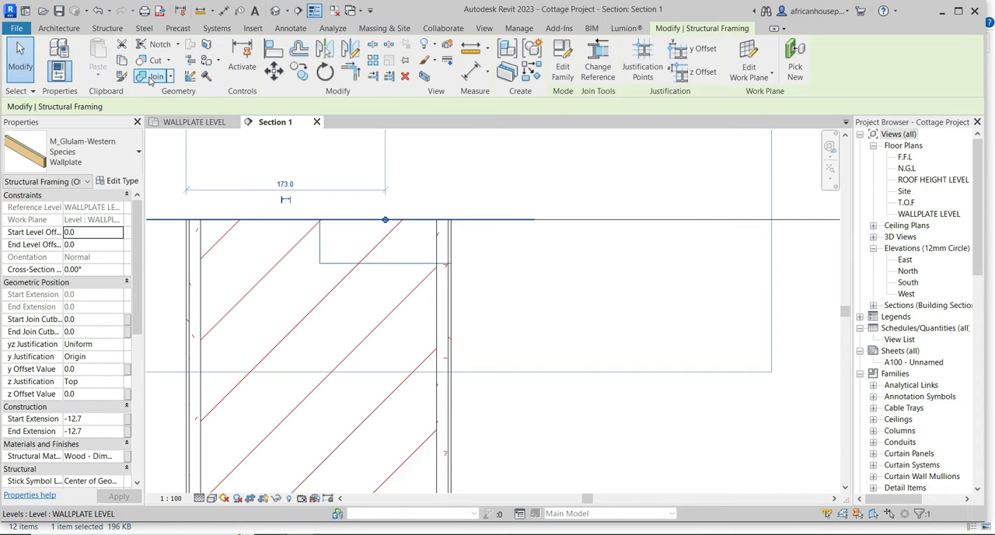
left_click(151, 76)
left_click(262, 223)
left_click(316, 246)
left_click(318, 247)
left_click(323, 247)
left_click(324, 247)
left_click(332, 220)
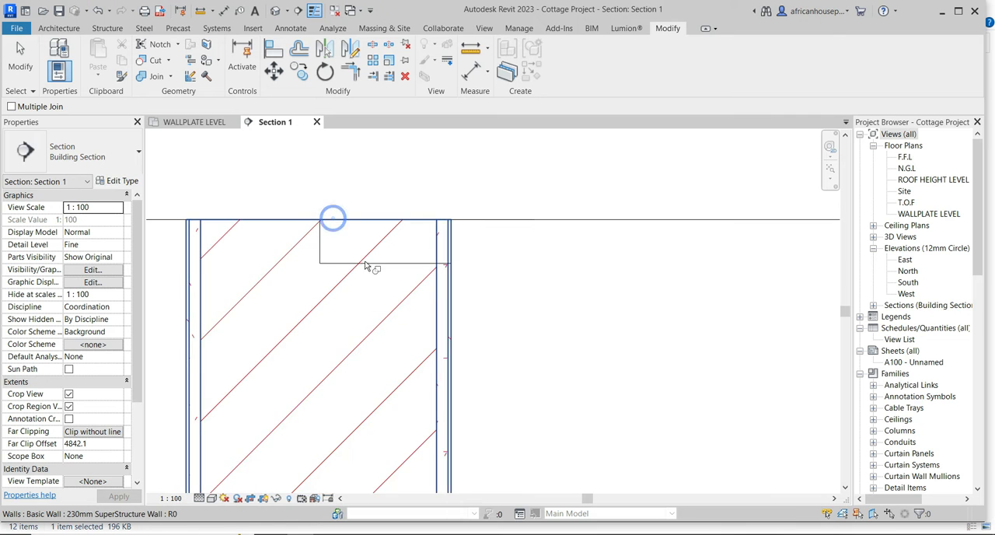
scroll(365, 263, "down", 3)
left_click(20, 59)
scroll(347, 269, "down", 3)
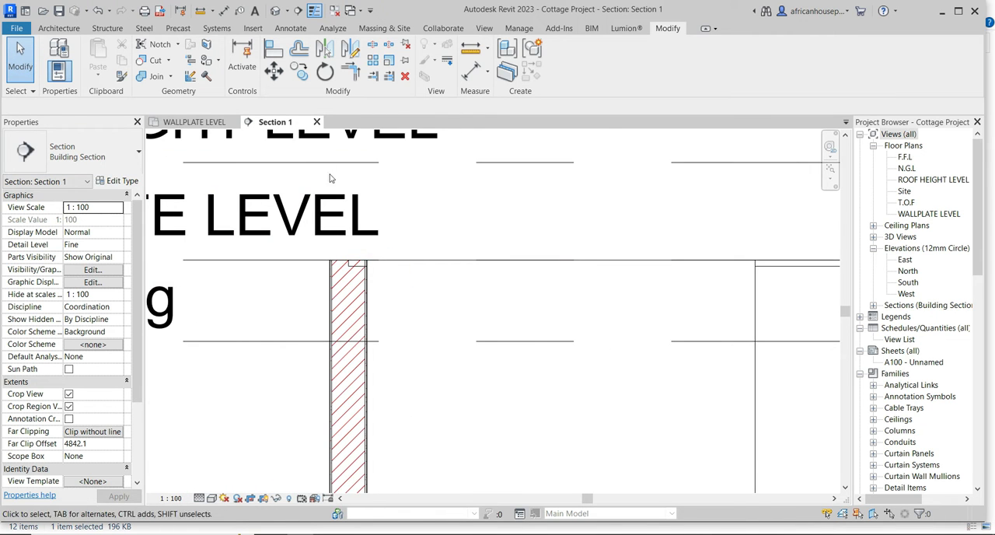
Close the section view and delete its section line from the wallplate level plan.
left_click(316, 122)
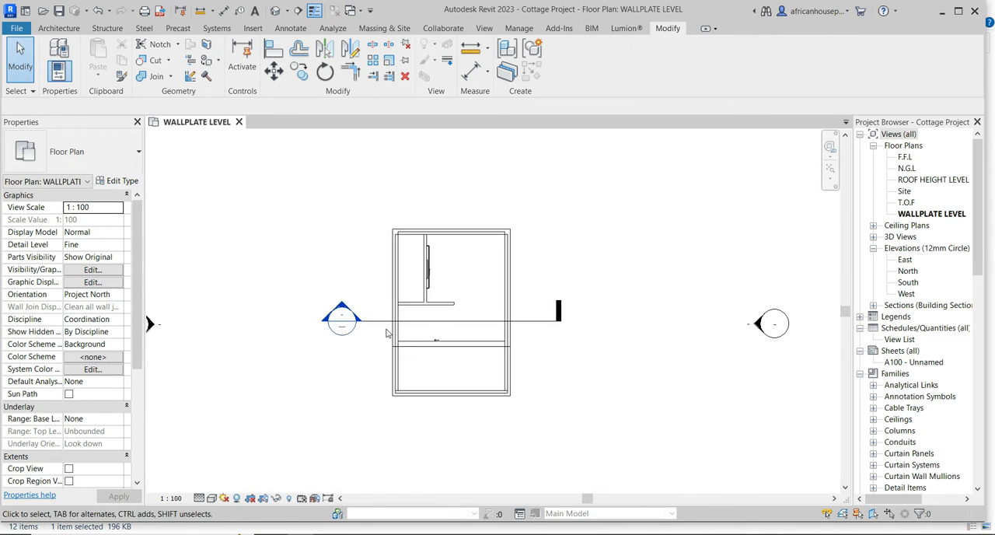
left_click(375, 316)
right_click(375, 318)
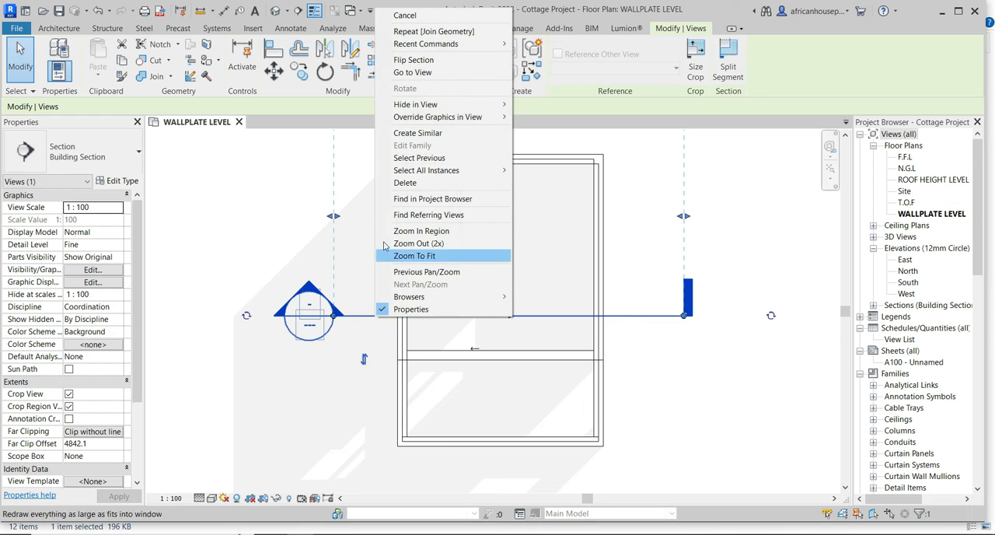
left_click(396, 184)
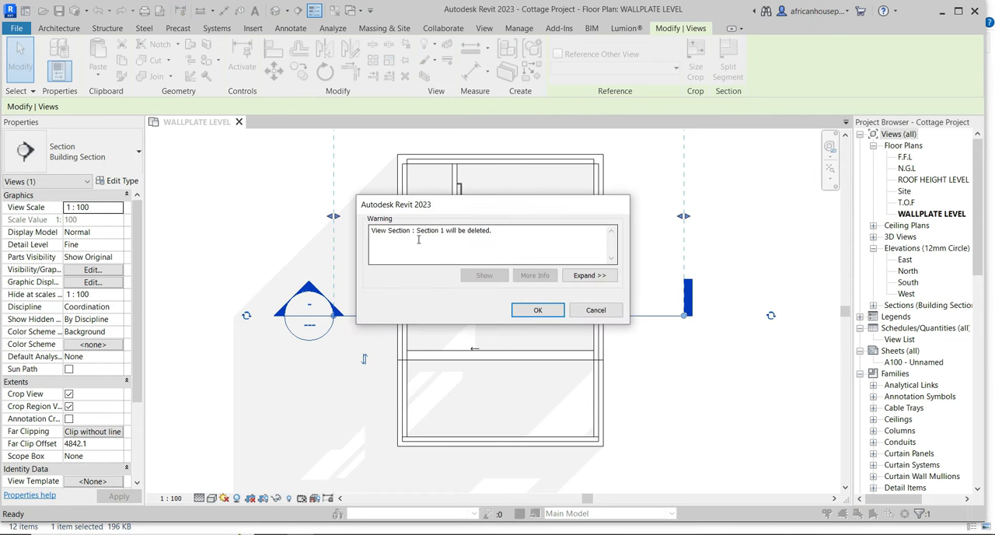
left_click(530, 308)
scroll(358, 326, "down", 3)
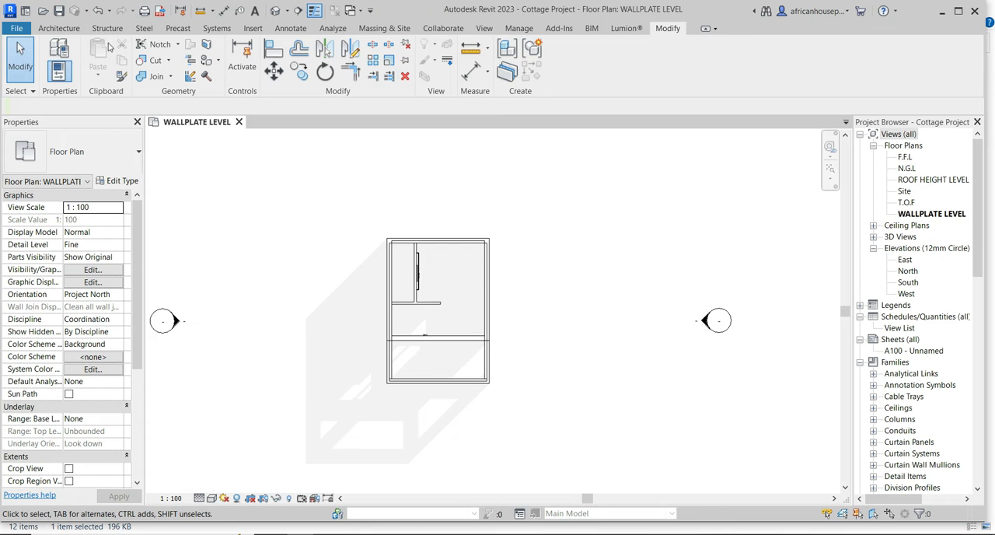
Start a roof by footprint with the Basic Roof type "Roof" and sketch a rectangular boundary along the outer faces of the exterior walls.
left_click(62, 28)
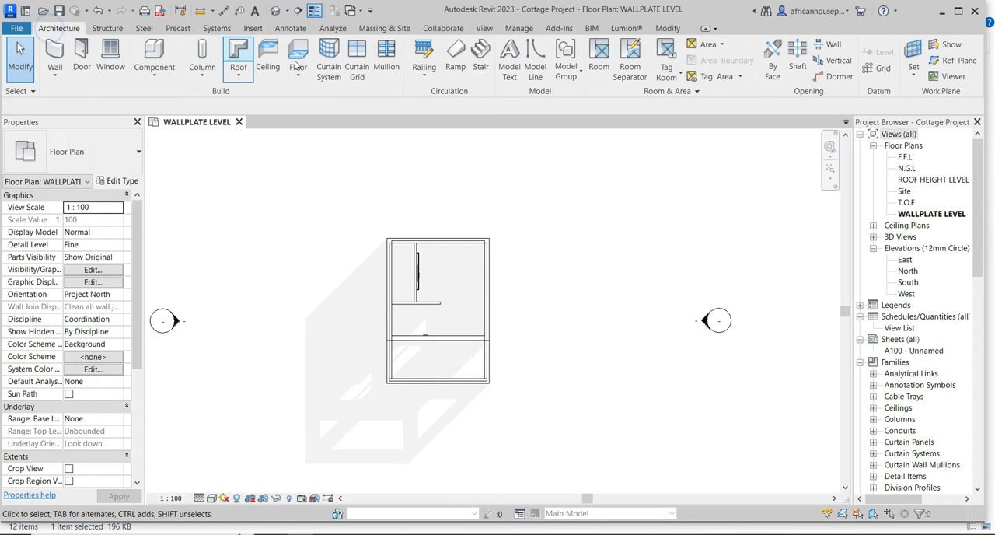
left_click(237, 66)
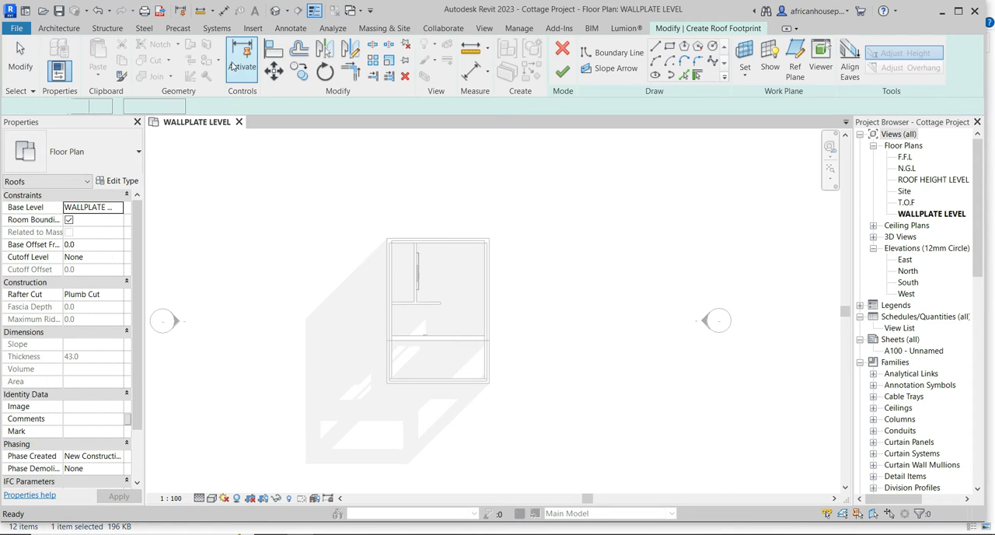
left_click(122, 157)
left_click(121, 156)
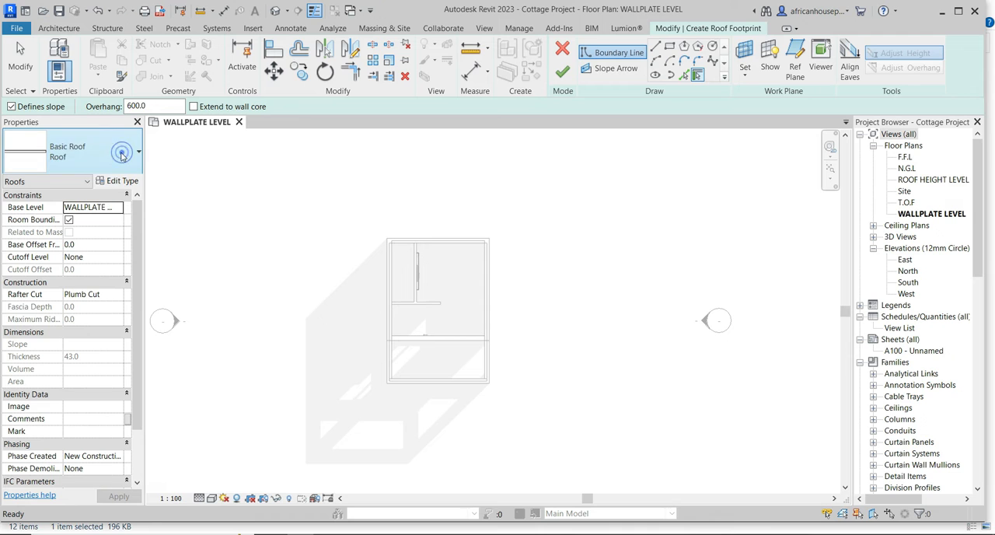
left_click(121, 156)
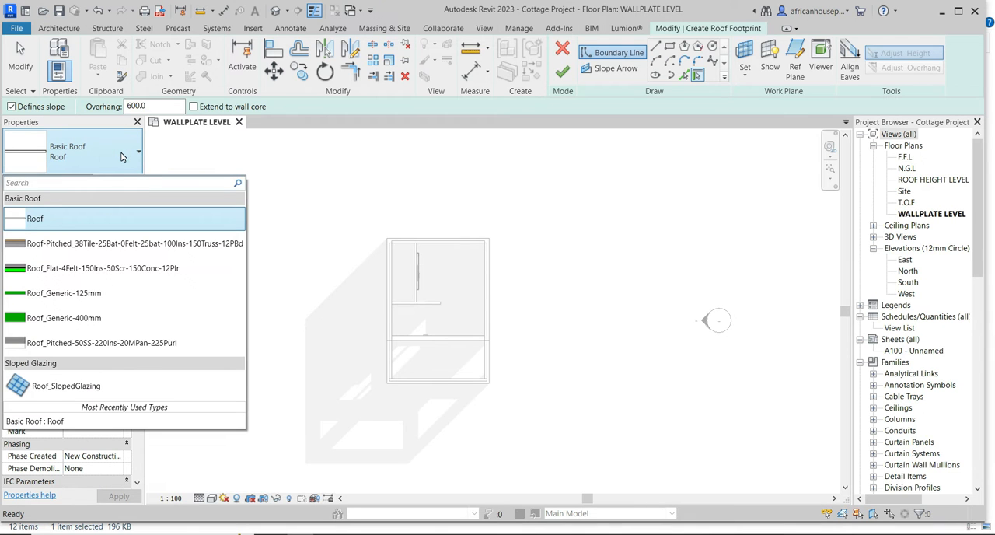
left_click(121, 156)
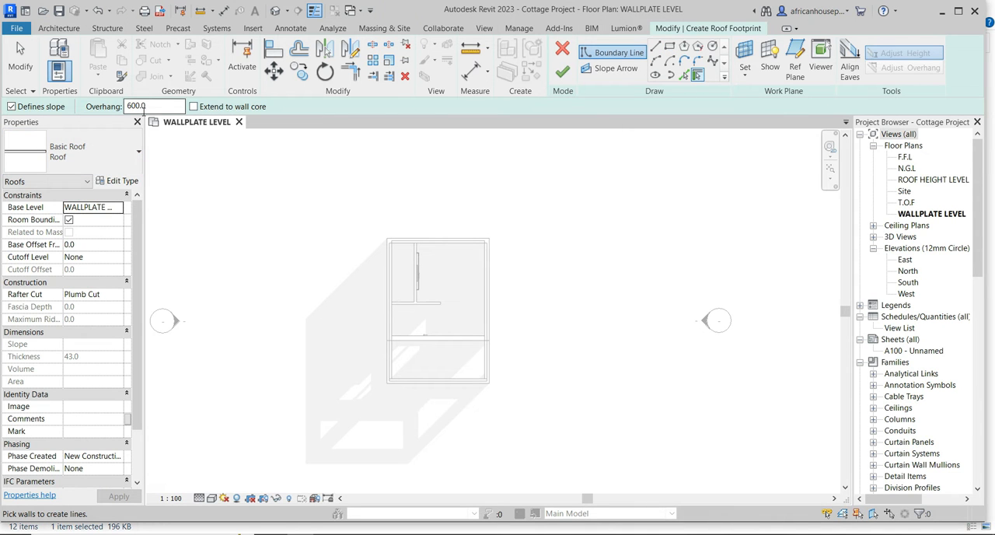
left_click(670, 49)
scroll(488, 392, "up", 5)
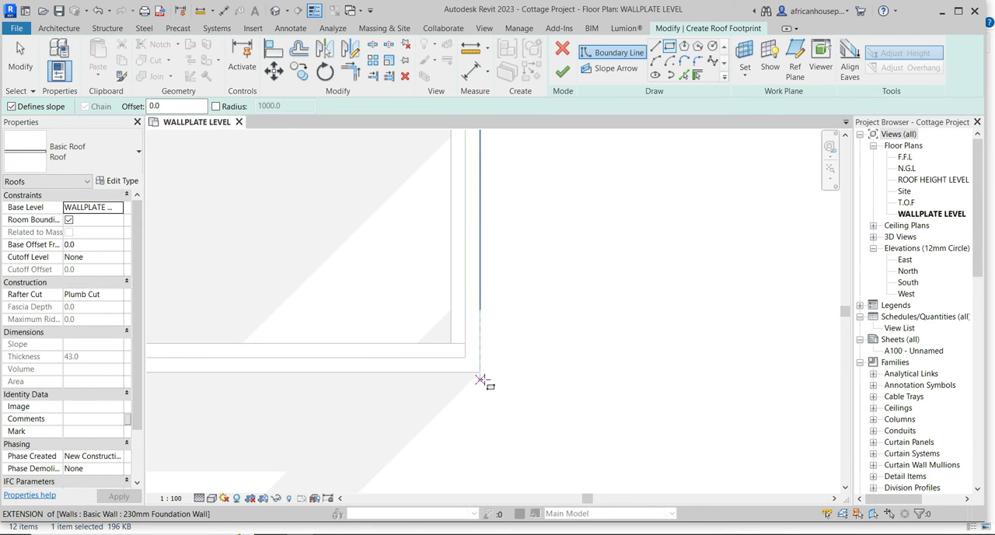
left_click(481, 381)
scroll(480, 373, "down", 5)
scroll(449, 311, "up", 5)
left_click(430, 201)
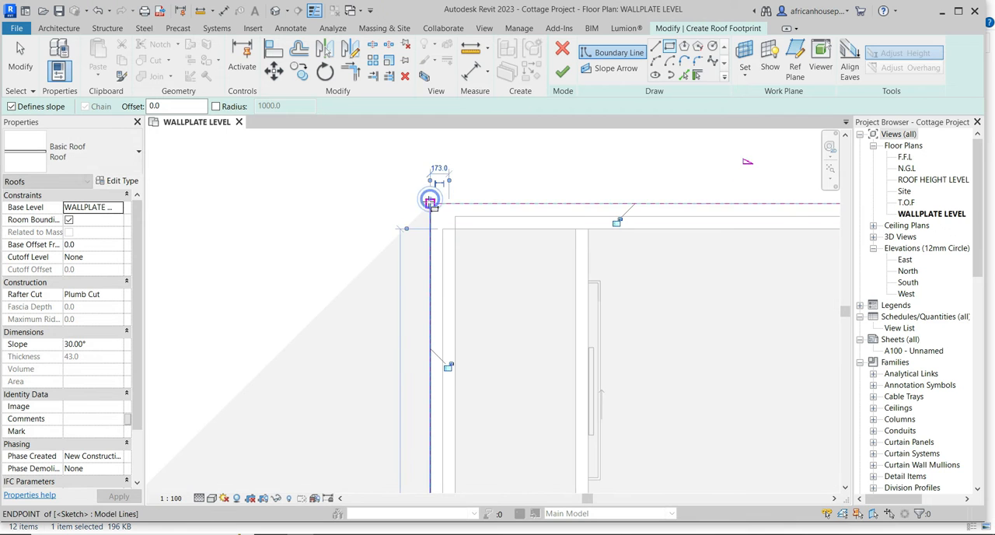
scroll(426, 206, "down", 5)
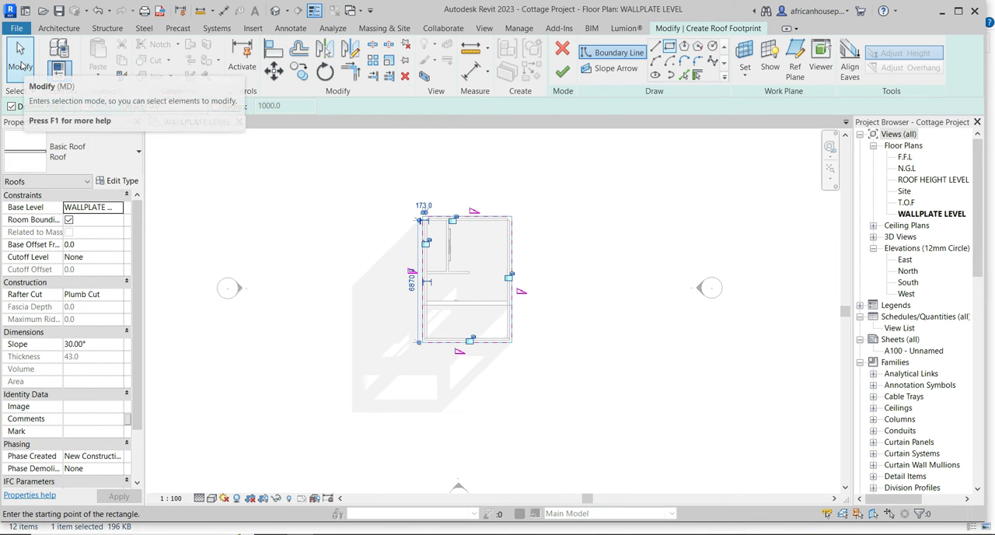
Set the slope of all four roof boundary lines to 21° and finish the footprint roof.
left_click(21, 66)
mouse_move(376, 380)
left_mouse_down()
mouse_move(448, 274)
mouse_move(562, 175)
left_mouse_up()
left_click(89, 244)
type("21")
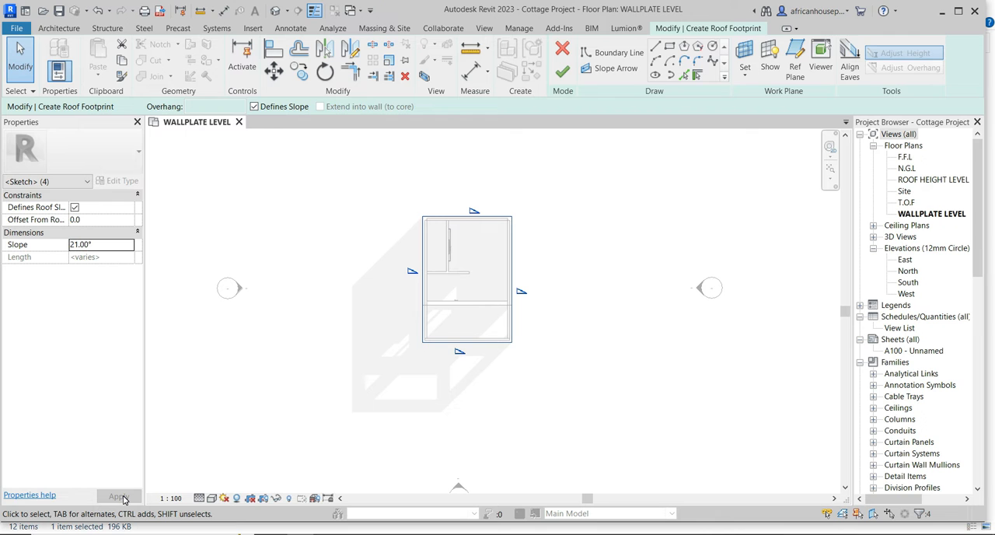
left_click(563, 73)
left_click(585, 334)
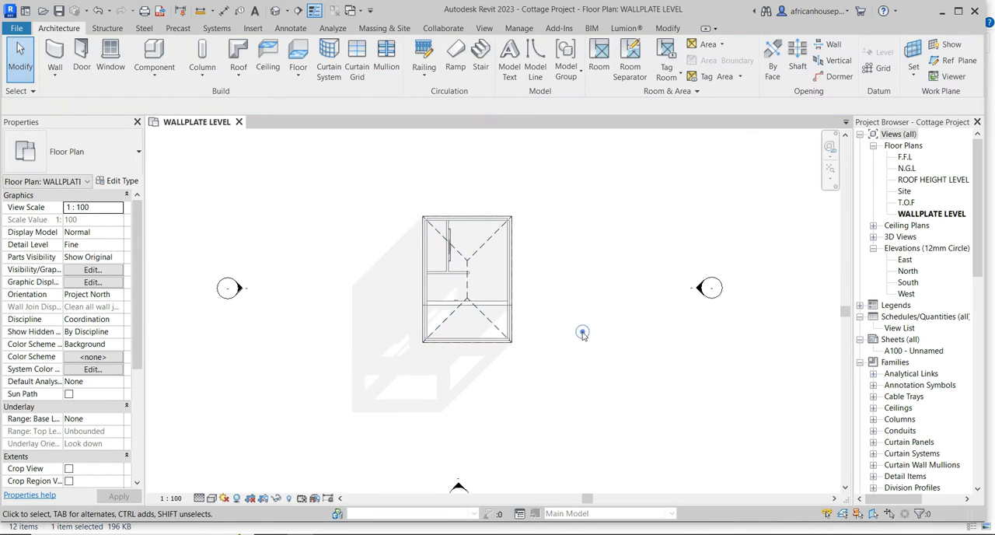
Review the type properties of the new roof.
scroll(466, 288, "up", 2)
left_click(450, 286)
scroll(445, 284, "down", 3)
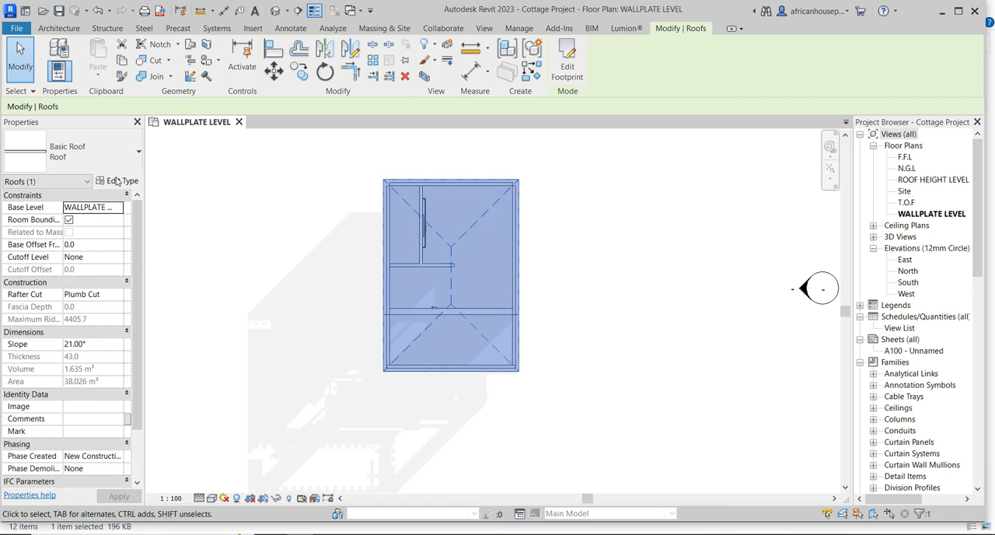
left_click(117, 180)
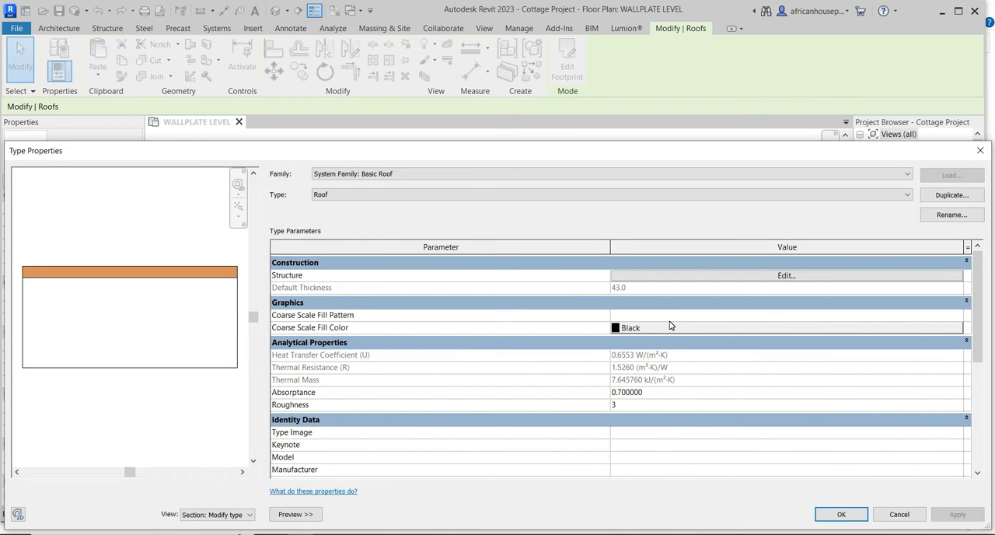
left_click(980, 153)
left_click(298, 278)
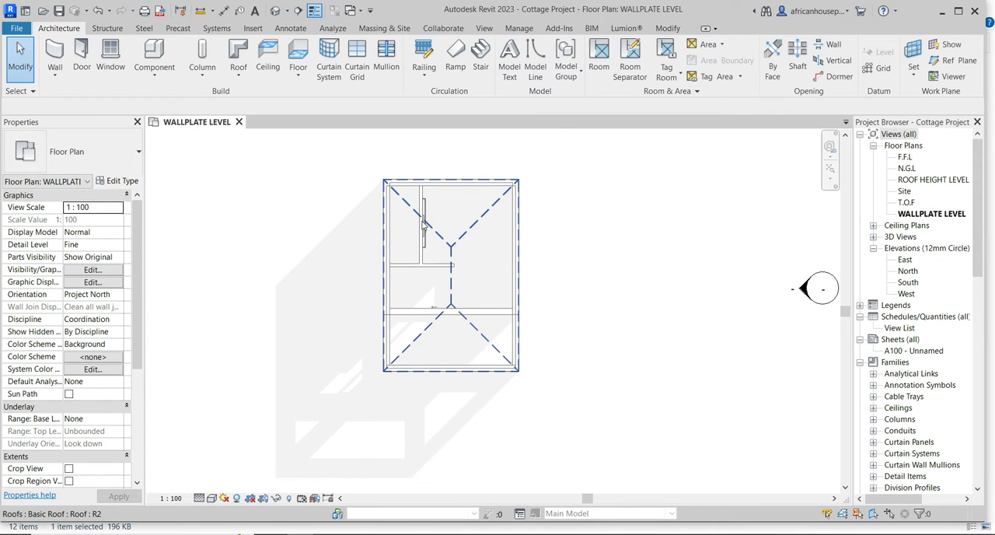
Override the roof category's projection line pattern to Overhead in the wallplate level plan.
scroll(478, 244, "up", 4)
scroll(440, 306, "down", 1)
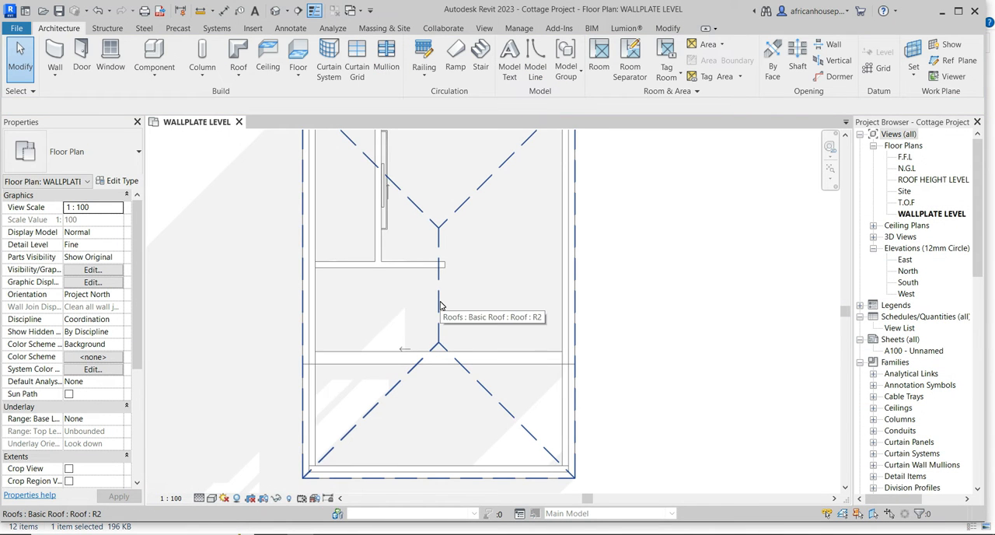
scroll(440, 305, "down", 3)
scroll(440, 305, "up", 2)
left_click(440, 305)
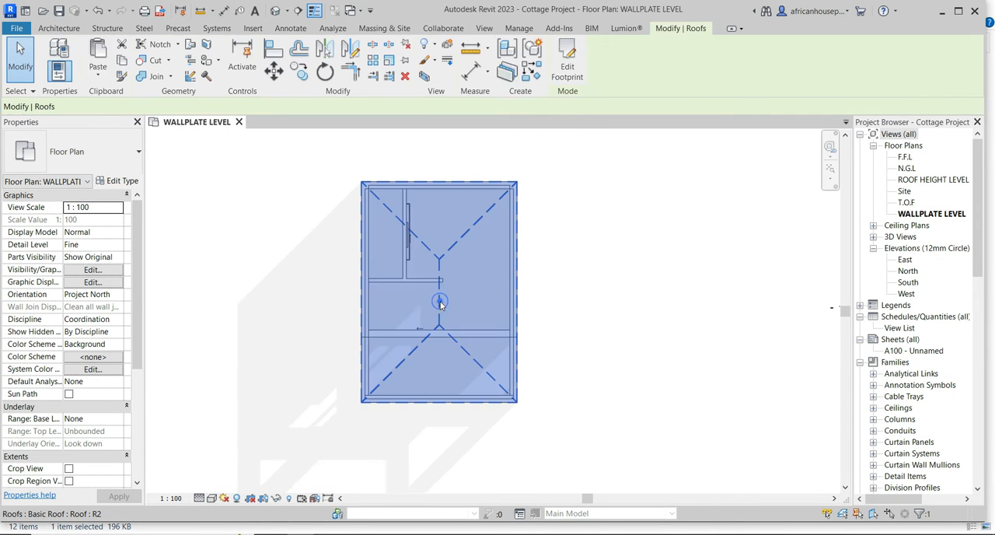
right_click(440, 305)
mouse_move(491, 104)
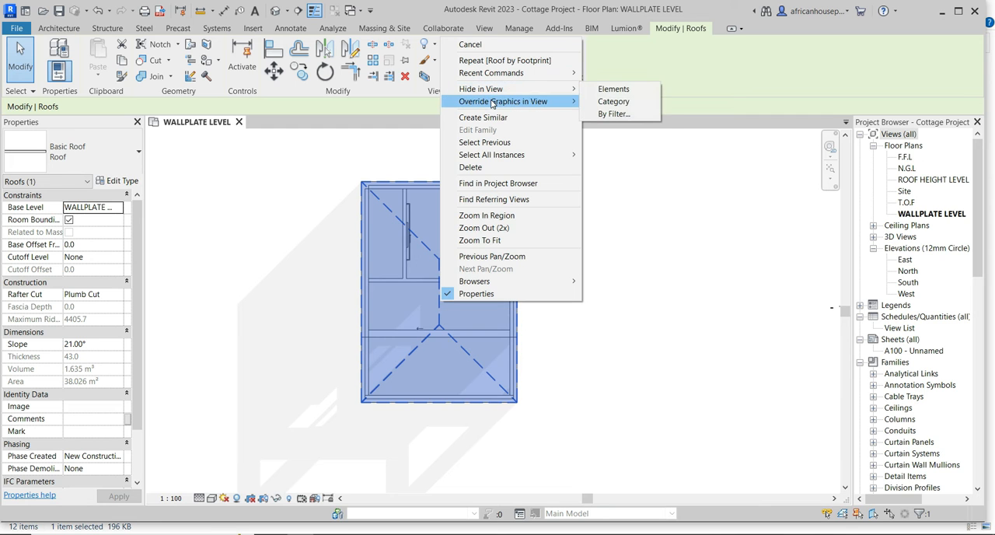
left_click(618, 113)
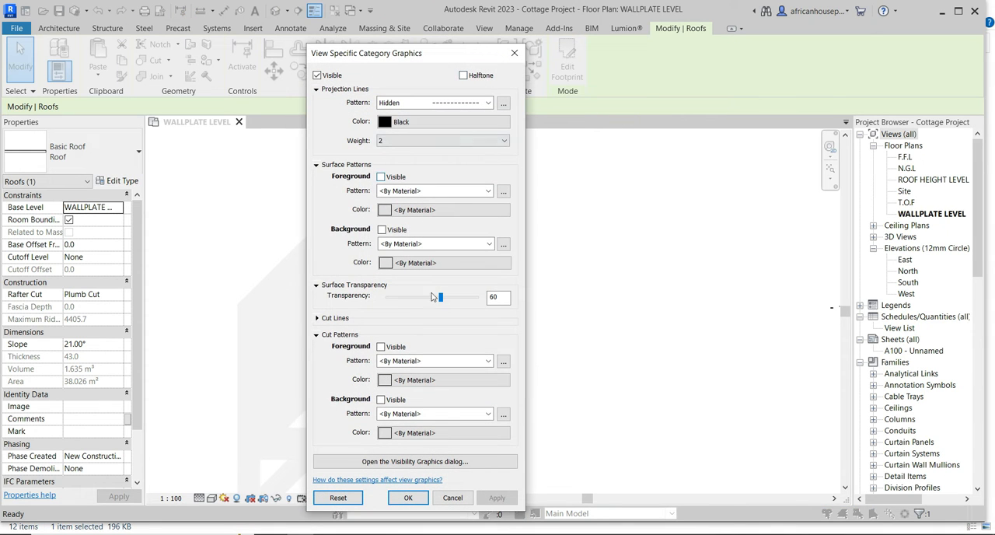
left_click(393, 104)
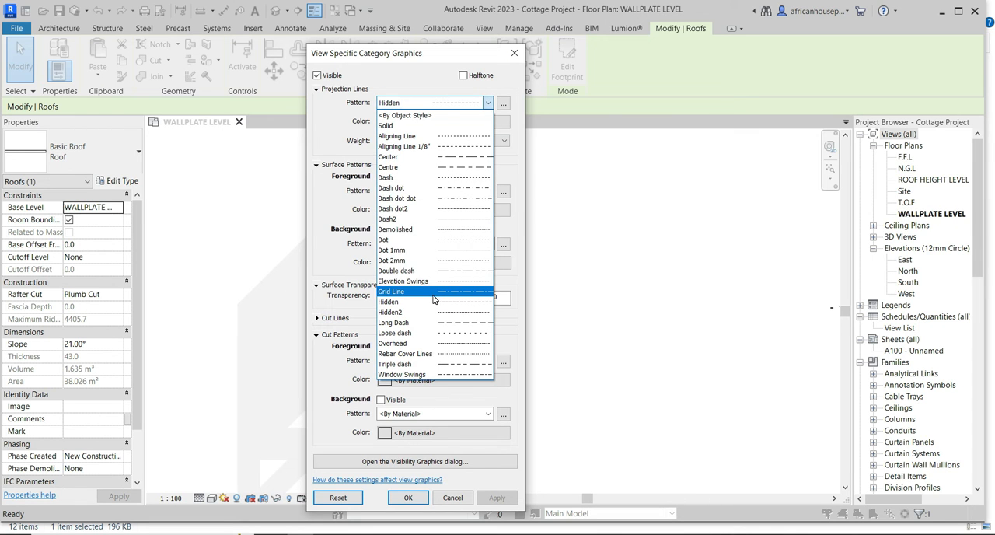
left_click(439, 344)
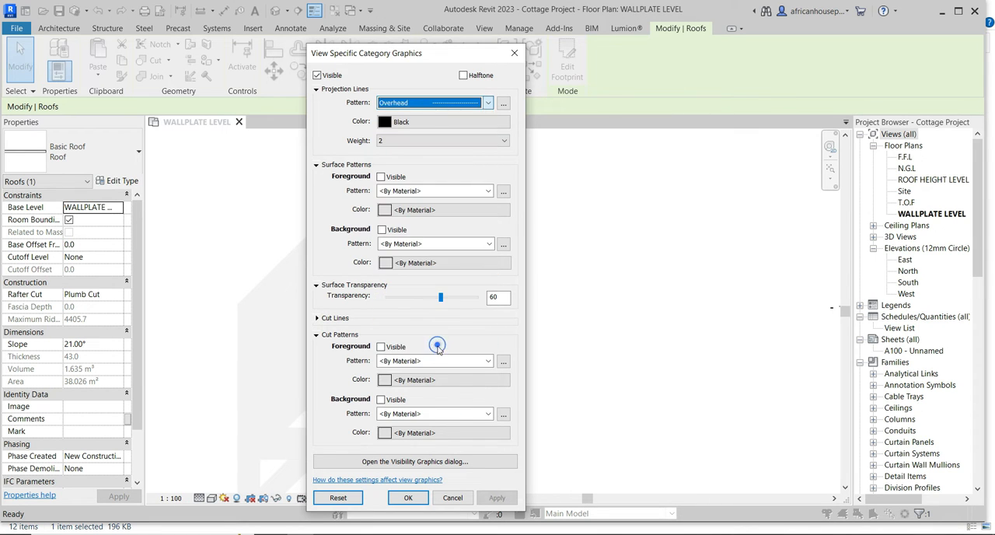
Set the roof category's projection line weight to 1 and surface transparency to 70, and apply the override.
left_click(382, 140)
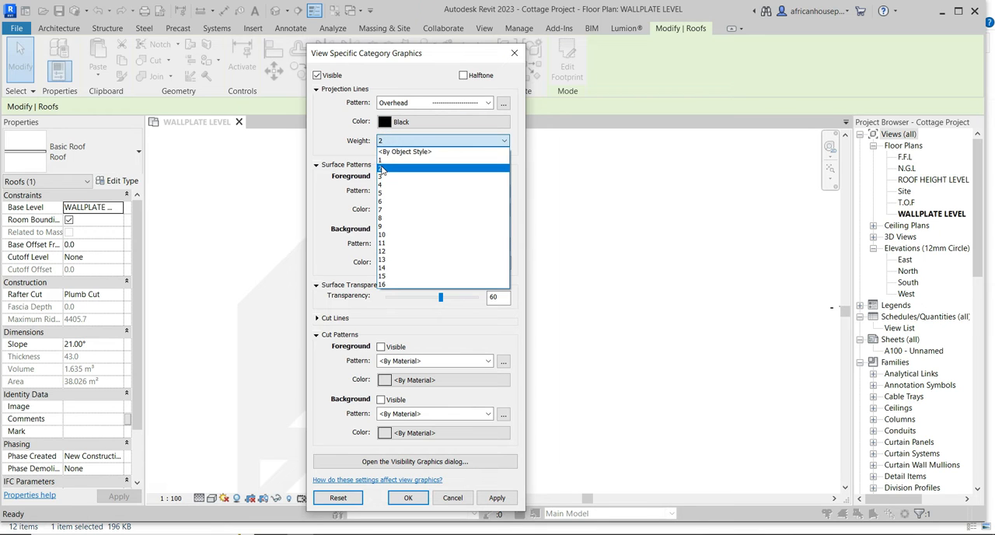
left_click(380, 159)
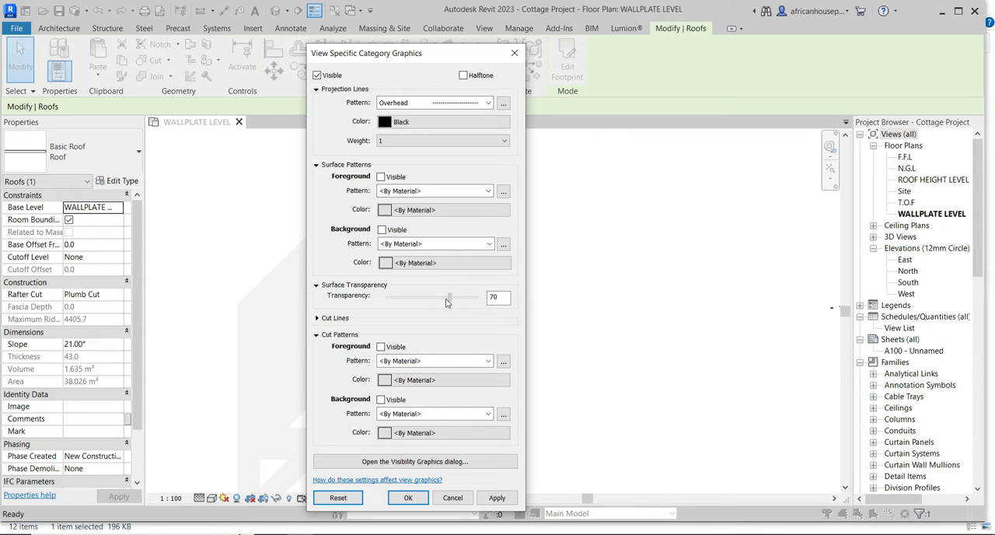
left_click(497, 498)
left_click(409, 499)
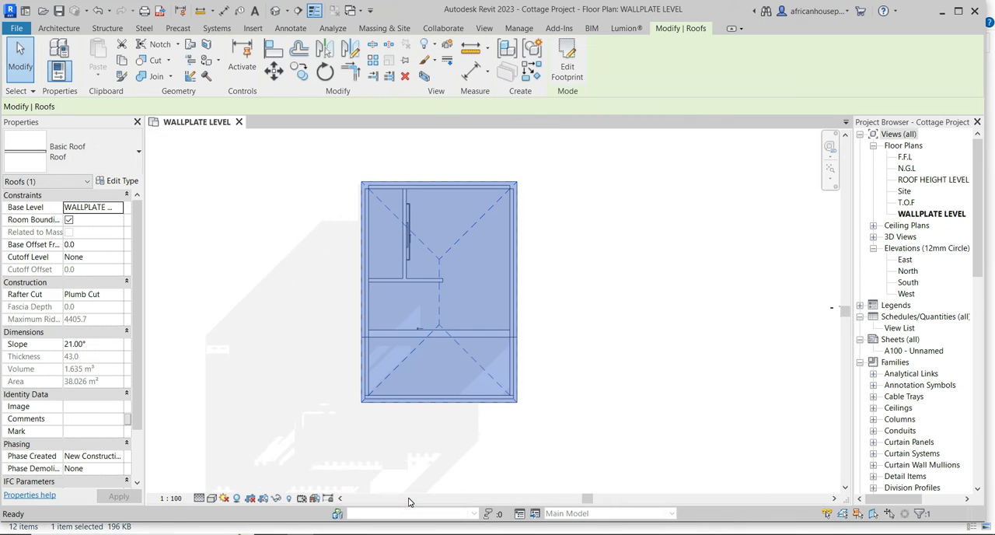
left_click(316, 363)
scroll(401, 241, "up", 4)
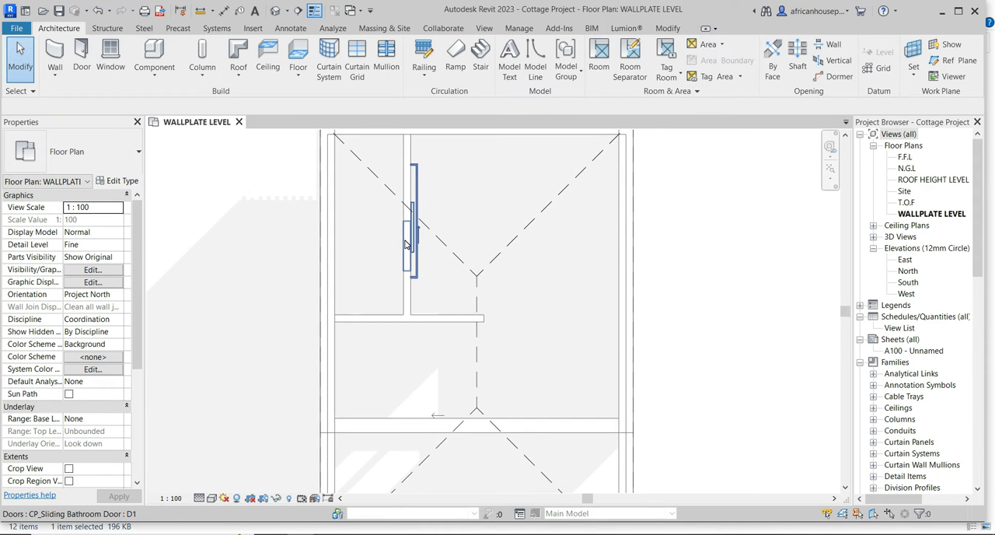
scroll(397, 241, "down", 3)
middle_click_drag(265, 262, 280, 279)
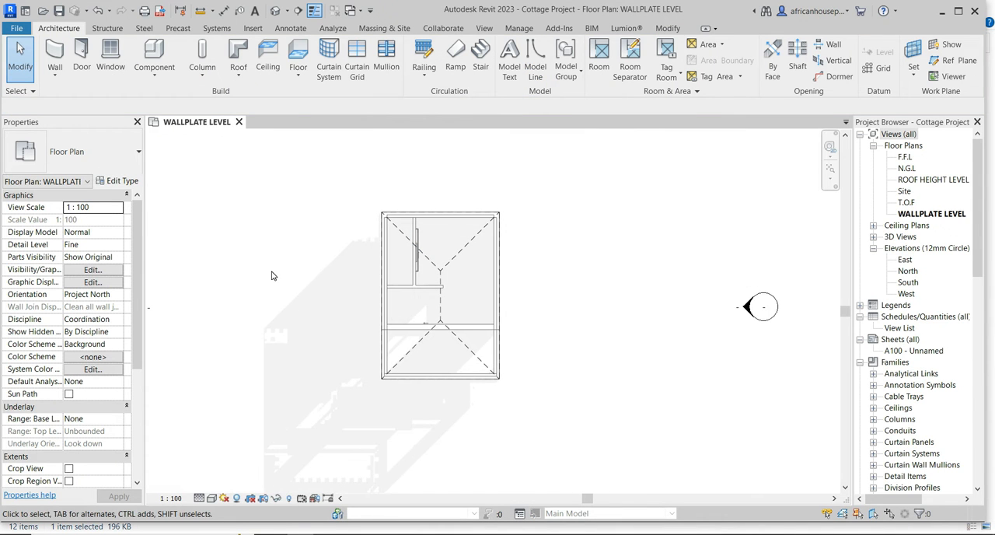
left_click(103, 29)
left_click(171, 56)
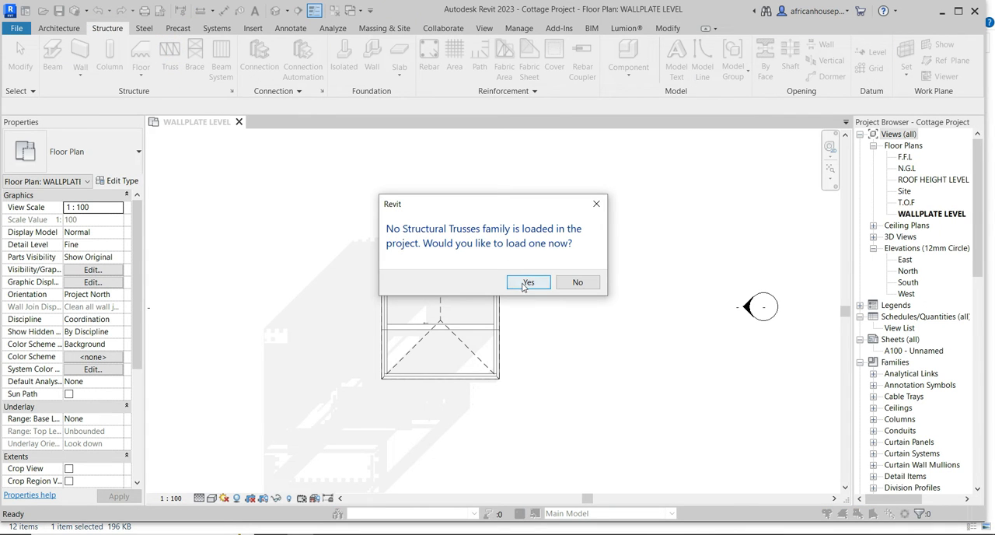
left_click(527, 282)
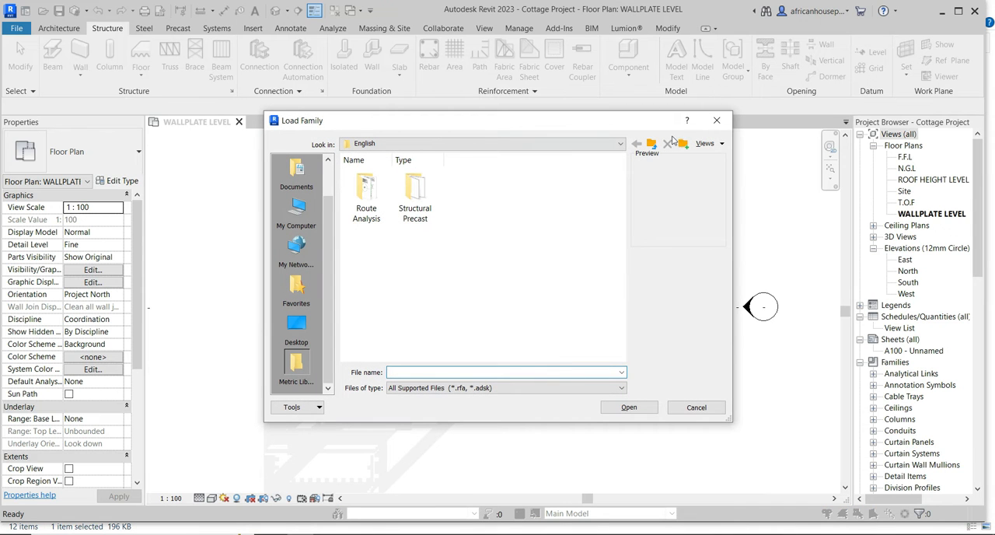
left_click(717, 119)
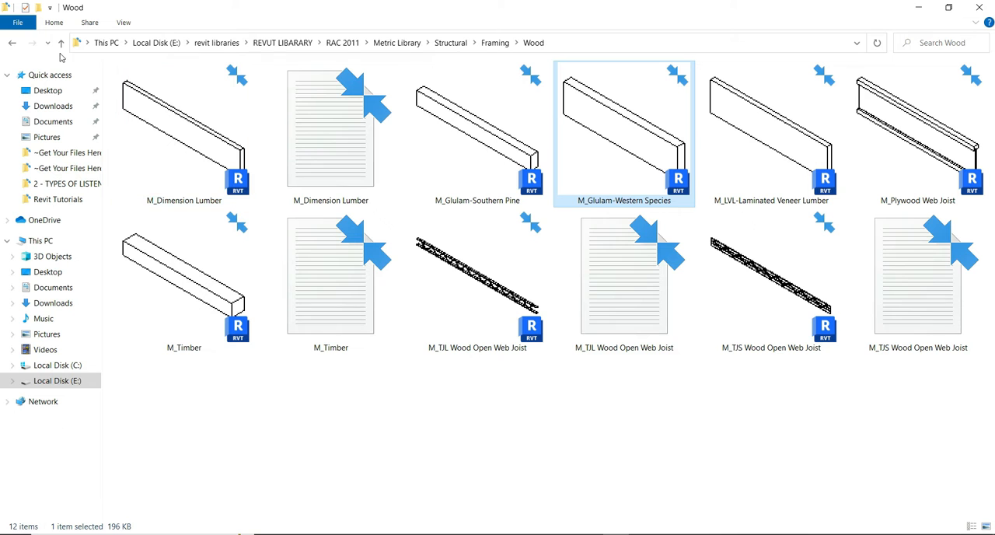
In File Explorer, go to the Structural library's Trusses folder and open the M_Howe Flat Truss family in Revit.
left_click(61, 44)
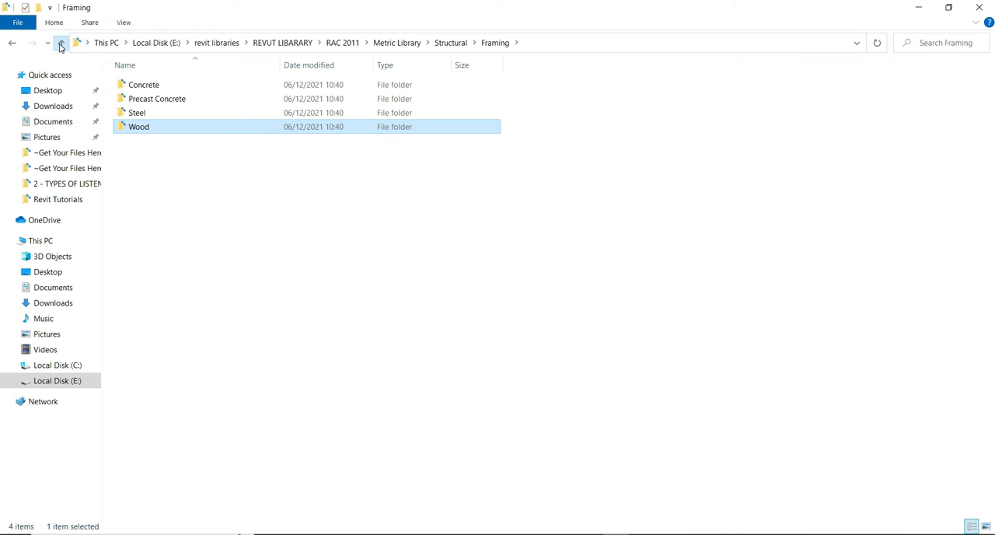
left_click(60, 43)
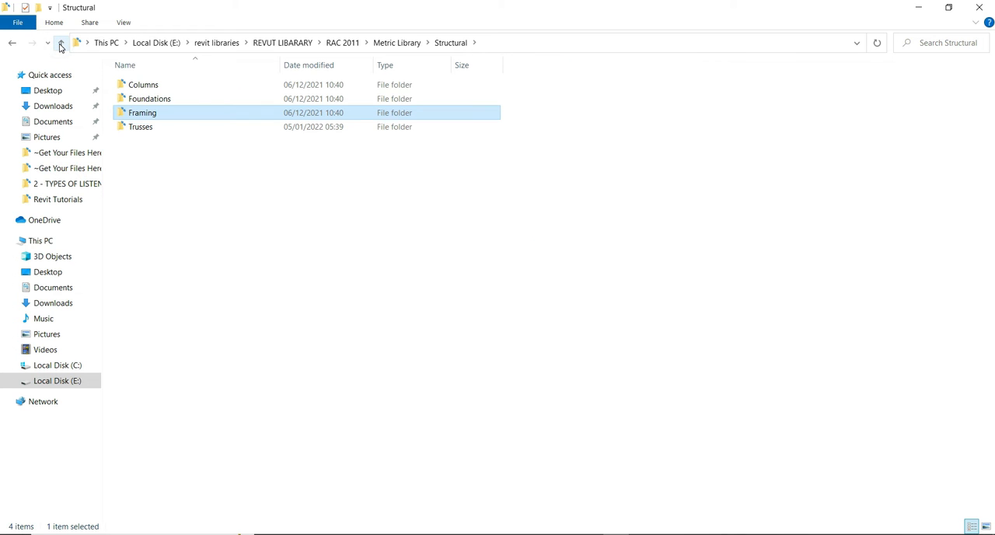
double_click(140, 126)
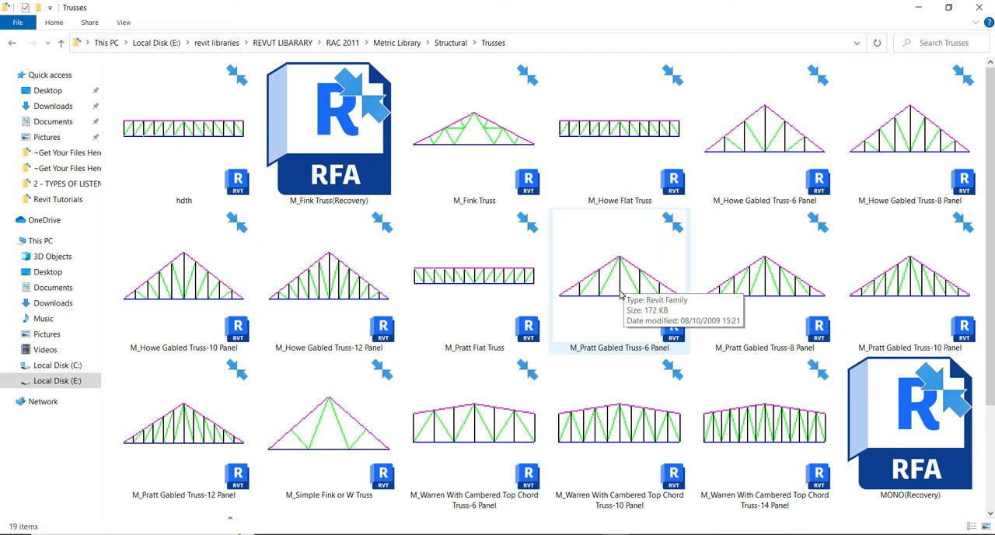
double_click(605, 115)
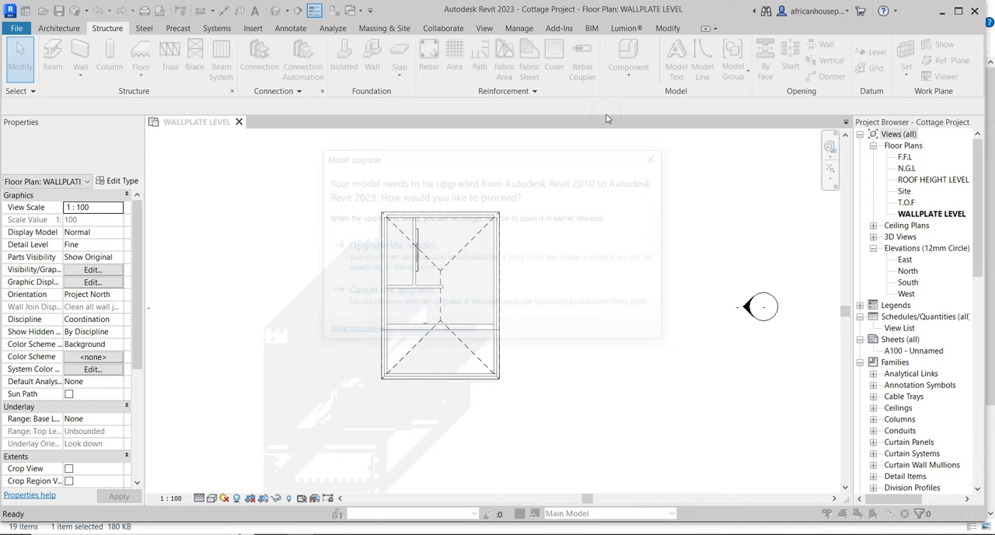
Upgrade and load the M_Howe Flat Truss family into the project, and place a horizontal 5000 mm truss between the outer roof edges below the interior wall.
left_click(452, 268)
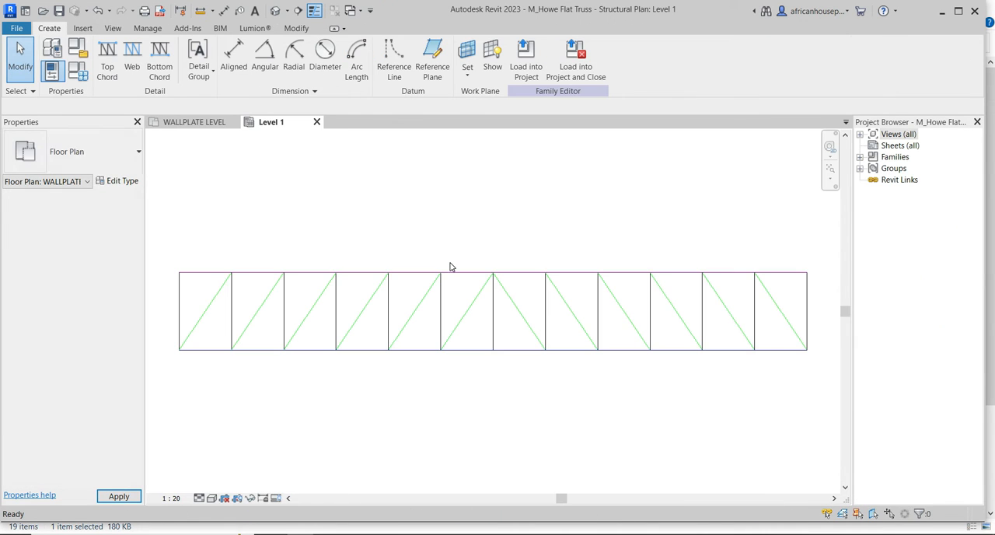
left_click(567, 48)
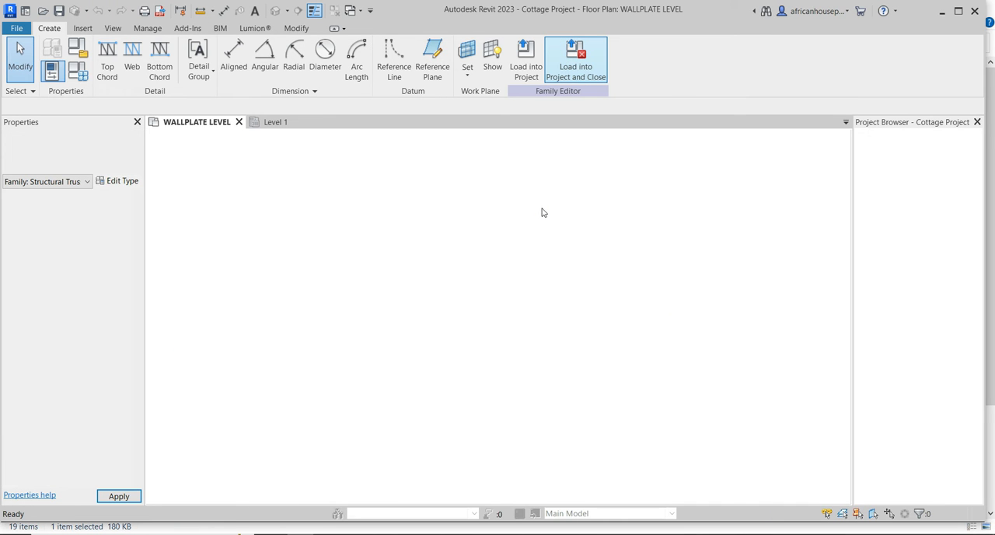
scroll(356, 366, "up", 8)
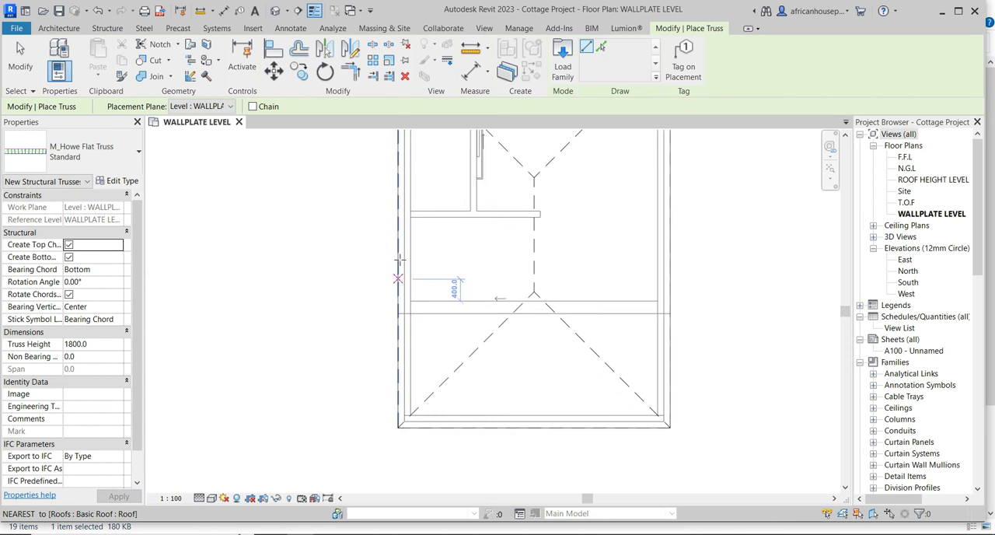
scroll(396, 241, "up", 2)
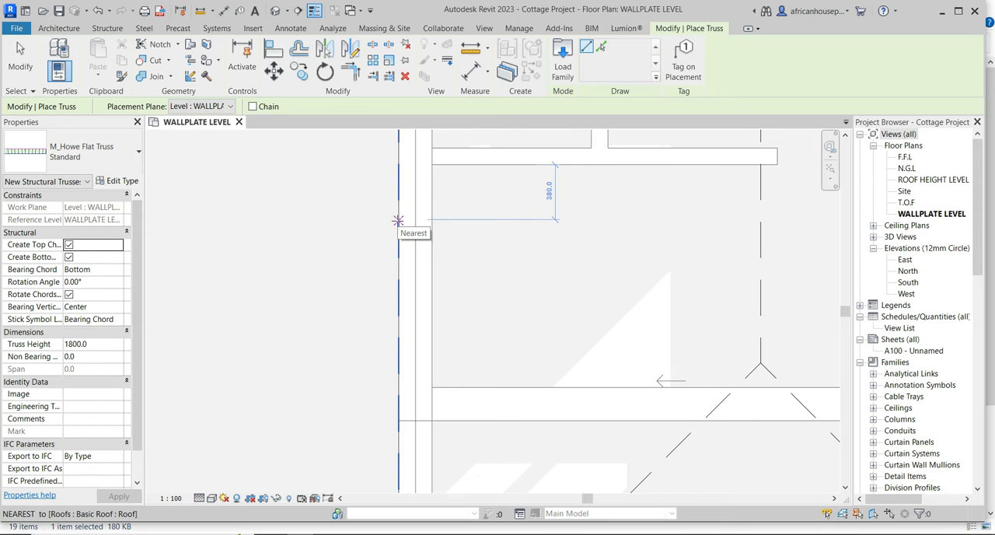
left_click(400, 217)
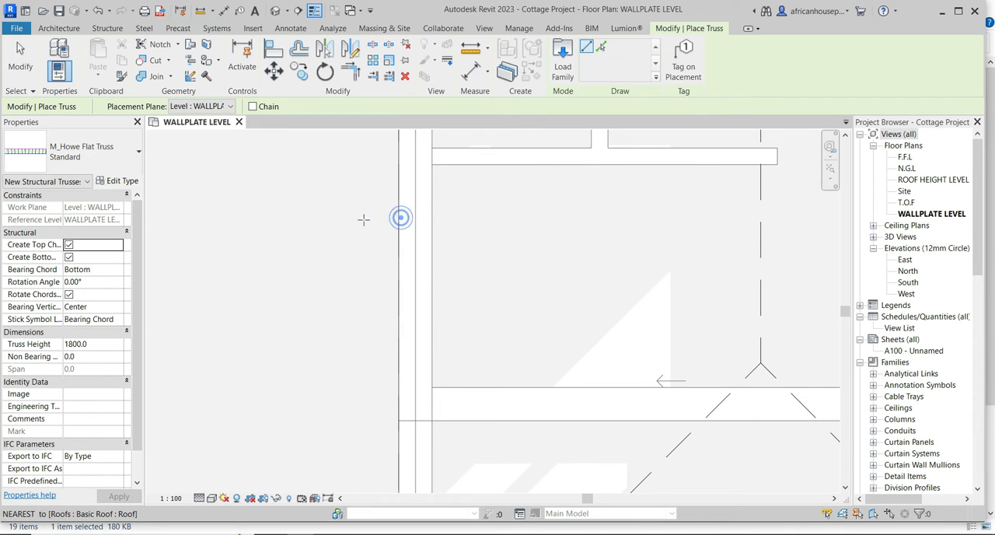
scroll(368, 218, "down", 3)
left_click(558, 218)
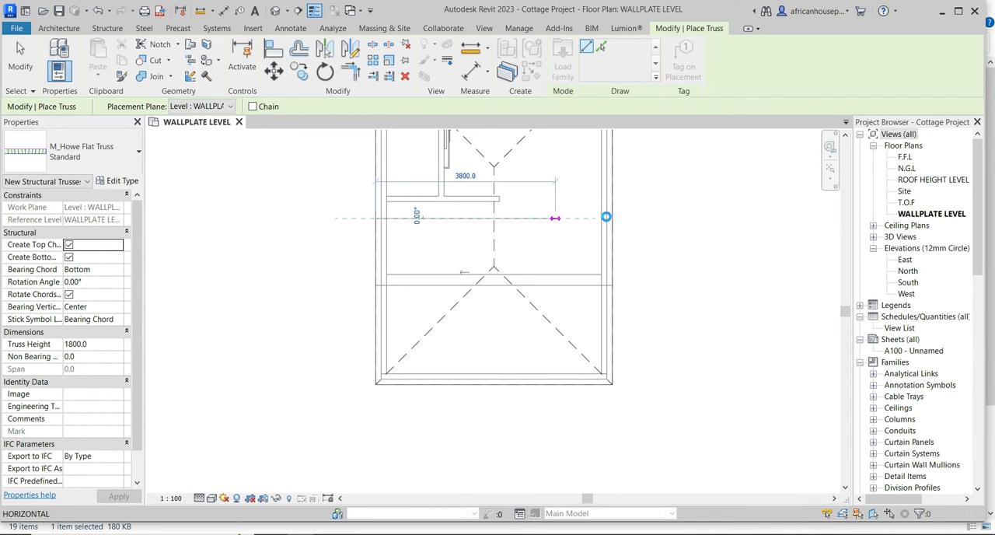
scroll(606, 217, "up", 3)
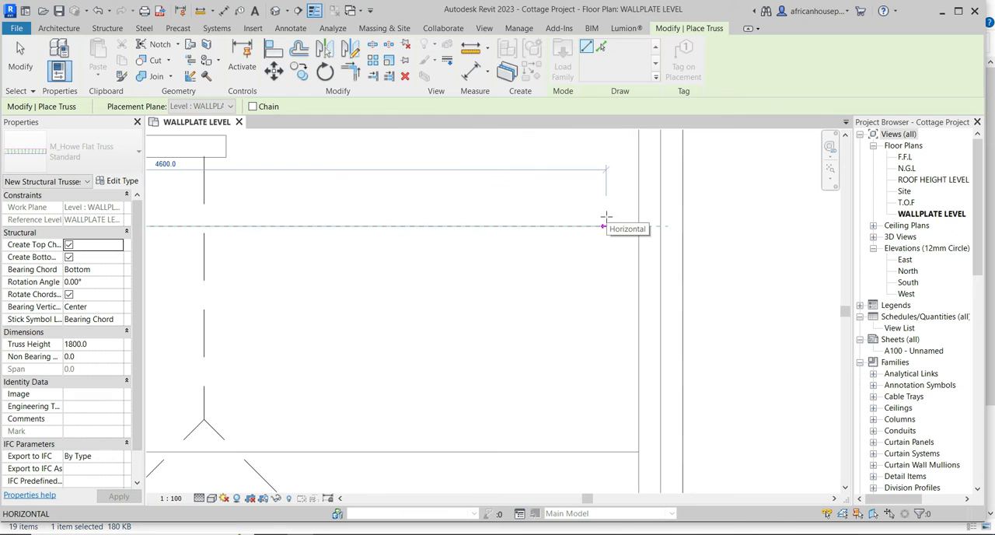
left_click(682, 225)
scroll(684, 256, "down", 3)
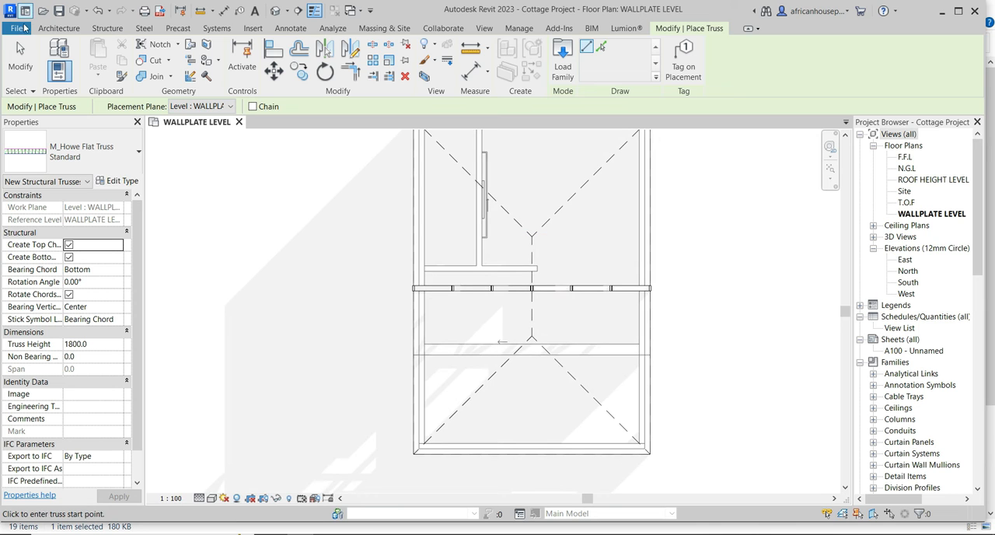
left_click(20, 56)
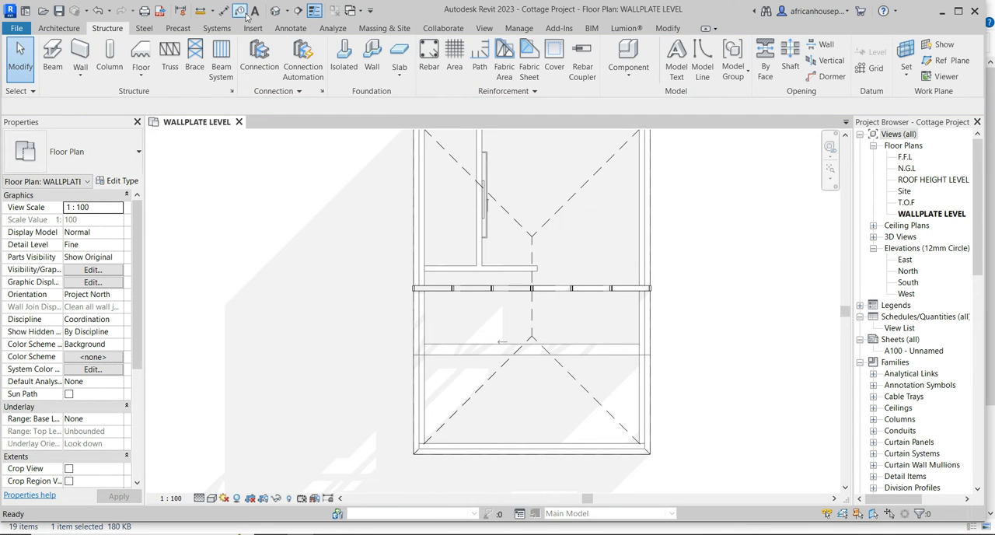
Inspect the placed truss against the roof in the 3D view and return to the wallplate level plan.
left_click(277, 13)
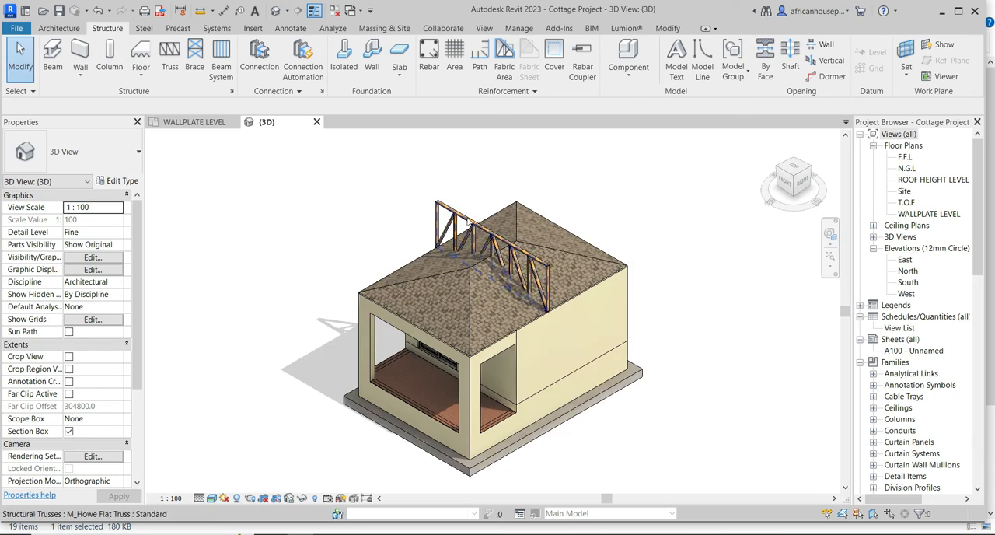
scroll(568, 263, "up", 5)
scroll(510, 205, "down", 8)
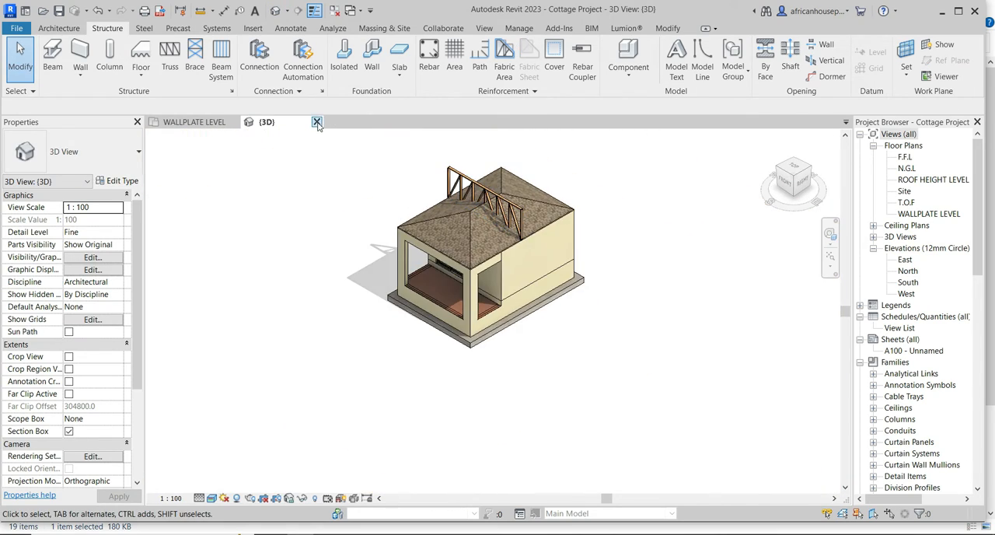
left_click(316, 122)
Review the type properties of the placed Howe flat truss.
left_click(466, 288)
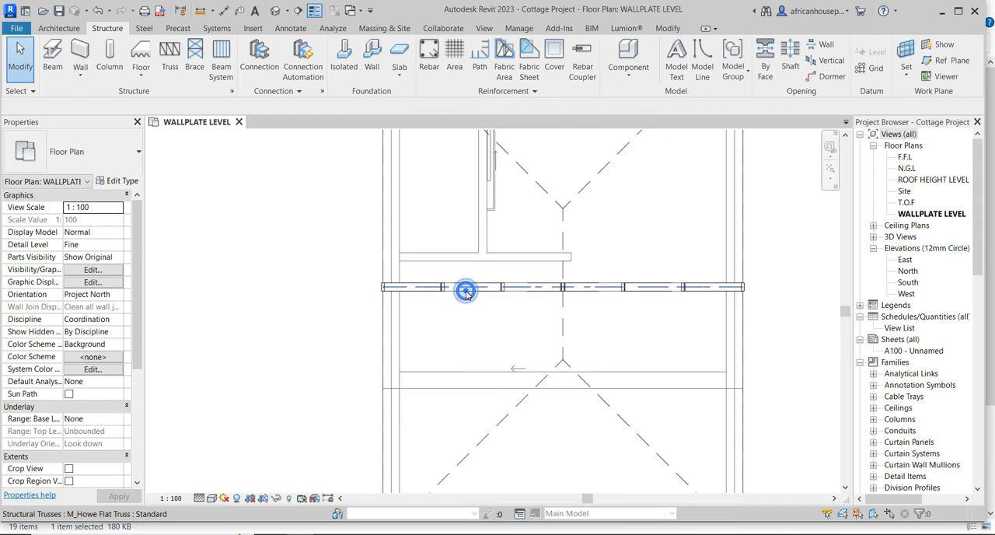
scroll(467, 289, "up", 2)
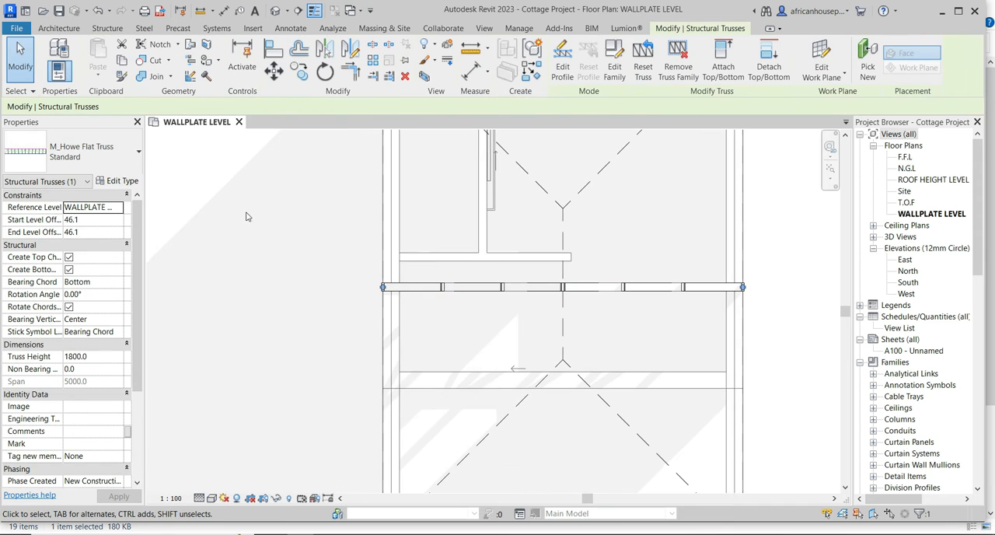
left_click(123, 181)
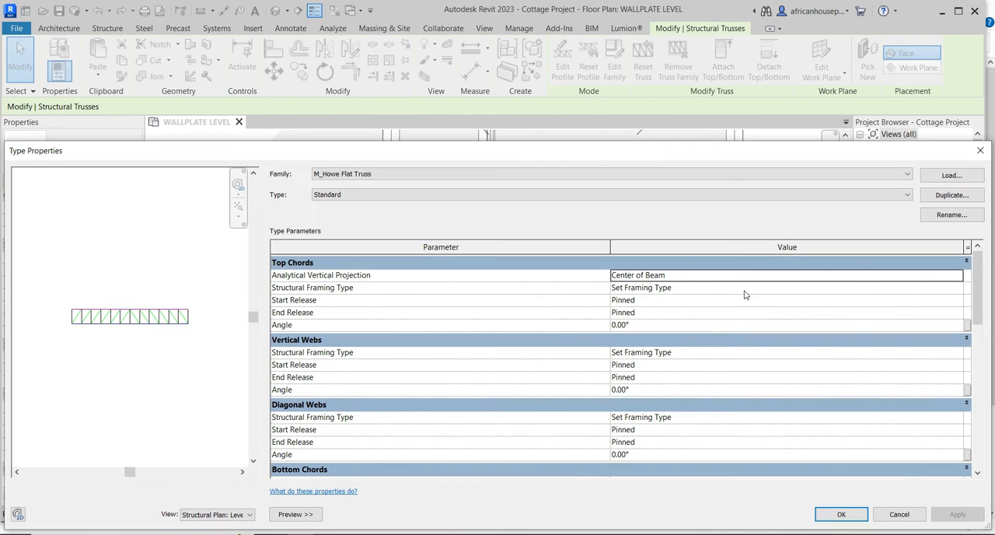
left_click(980, 150)
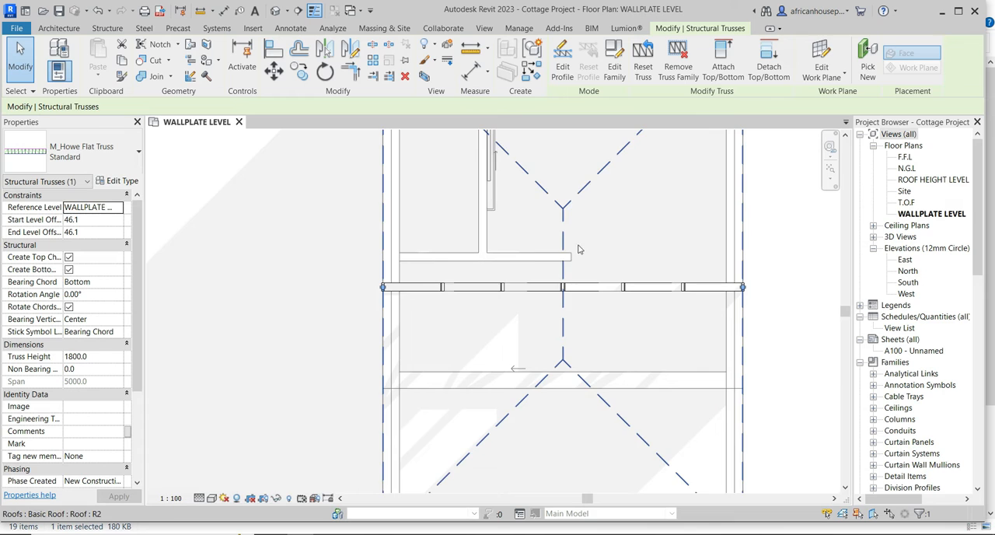
scroll(580, 249, "down", 3)
left_click(314, 252)
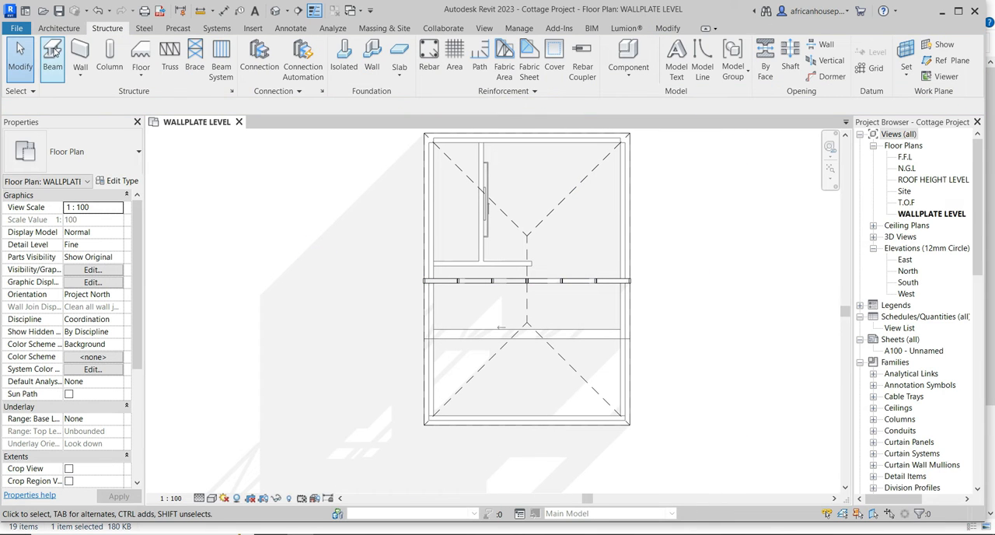
Start a new beam with the M_Glulam-Western Species 79X305 type and duplicate that type as 152x38.
left_click(53, 55)
left_click(124, 159)
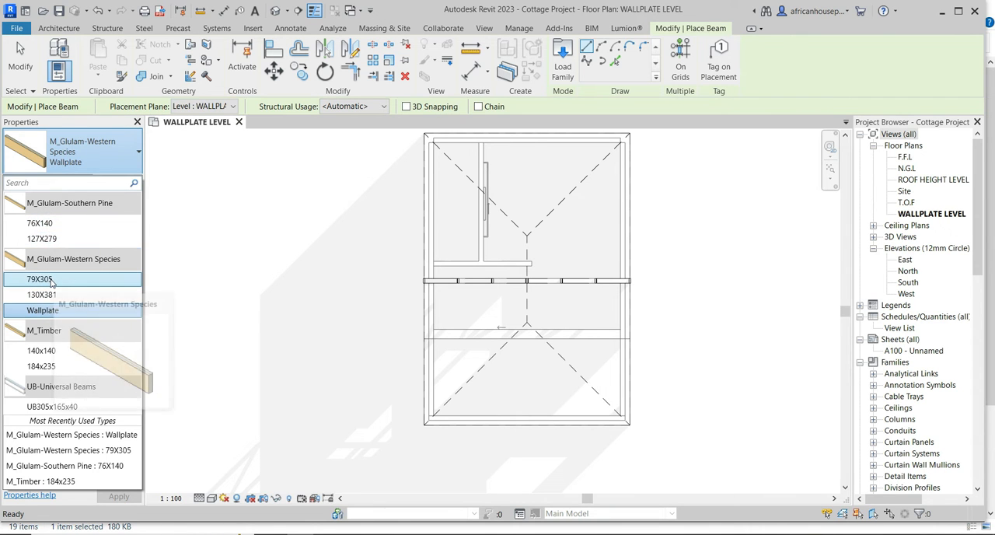
left_click(52, 281)
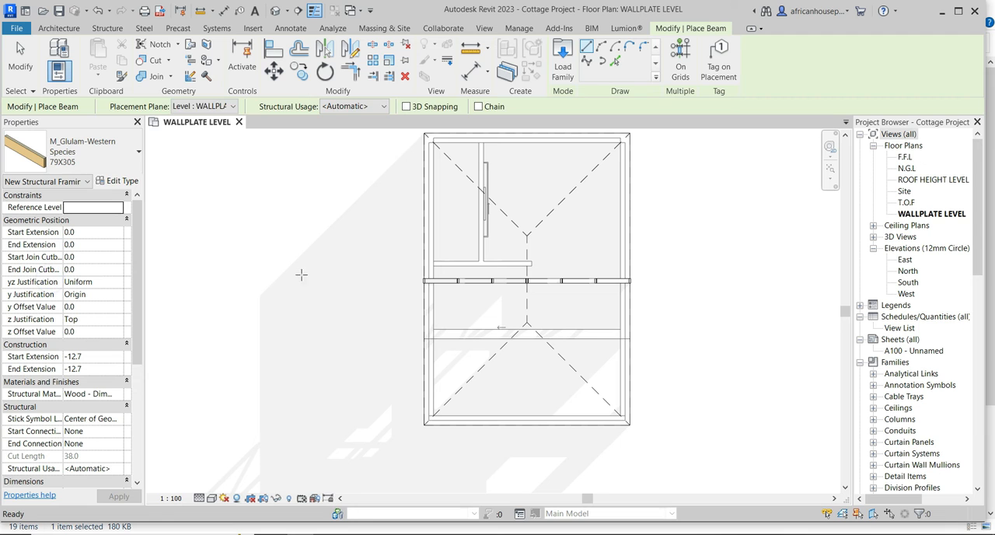
left_click(124, 182)
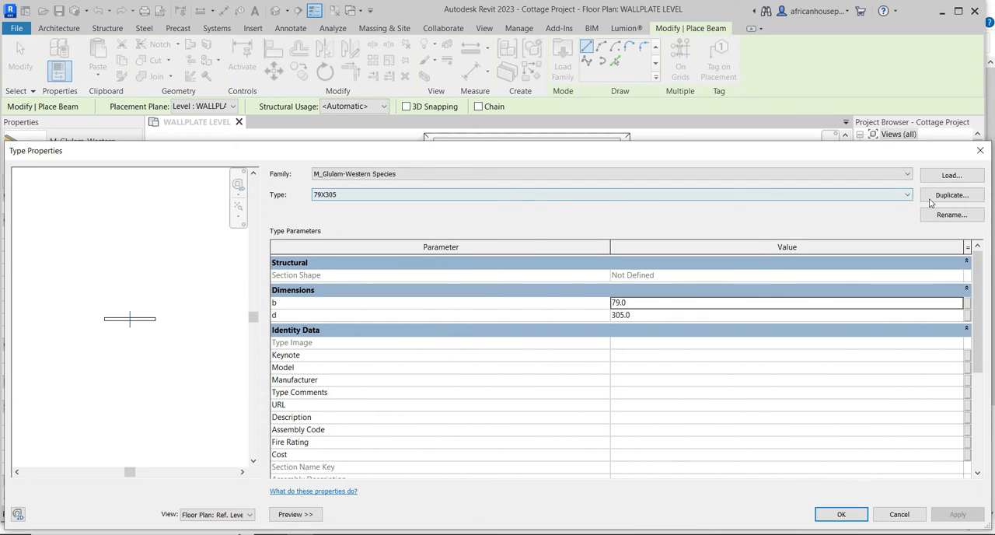
left_click(932, 199)
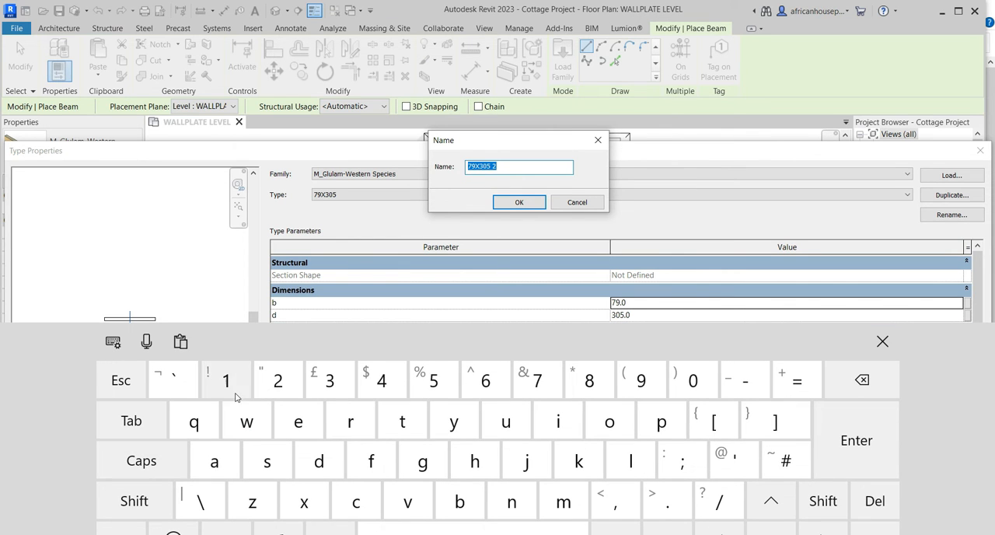
left_click(429, 386)
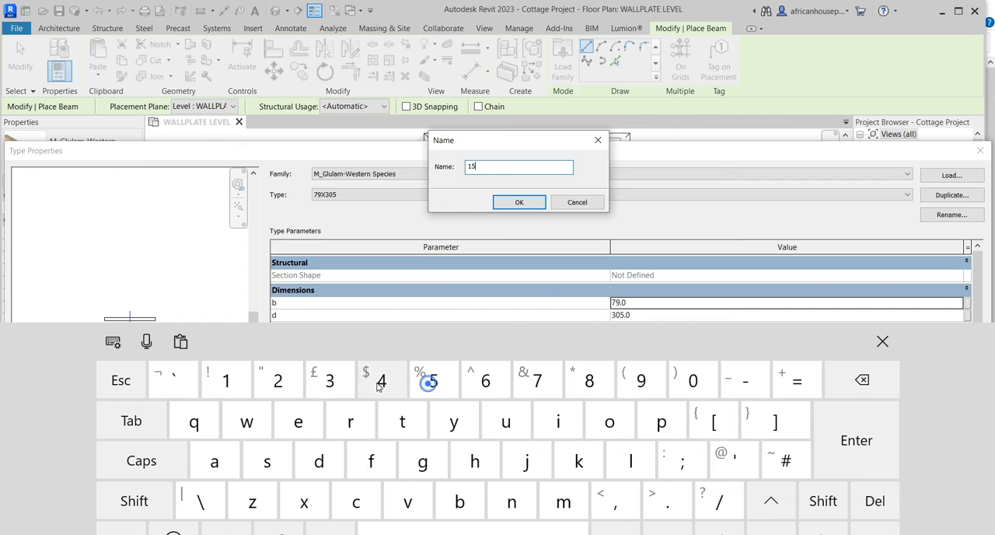
left_click(276, 380)
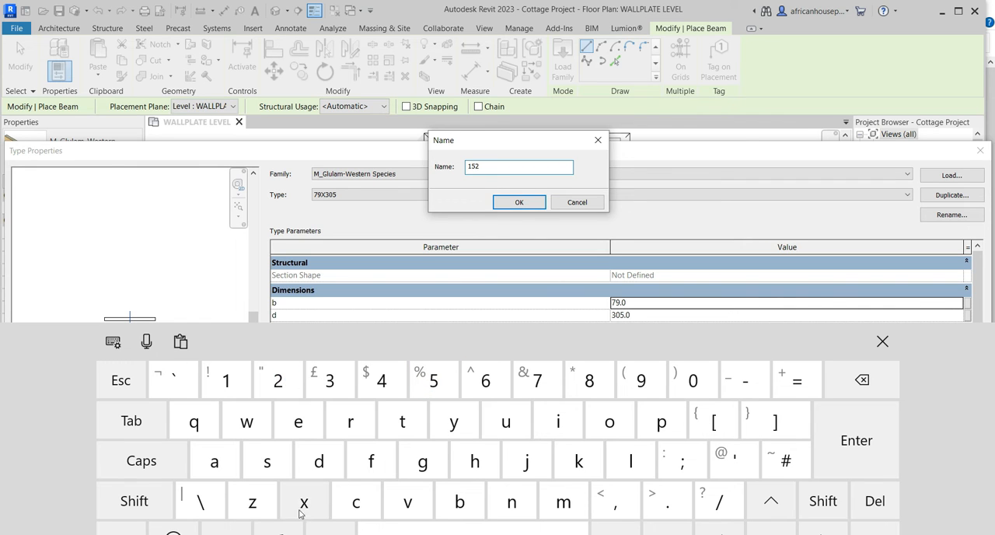
left_click(302, 510)
left_click(327, 380)
left_click(589, 380)
left_click(882, 341)
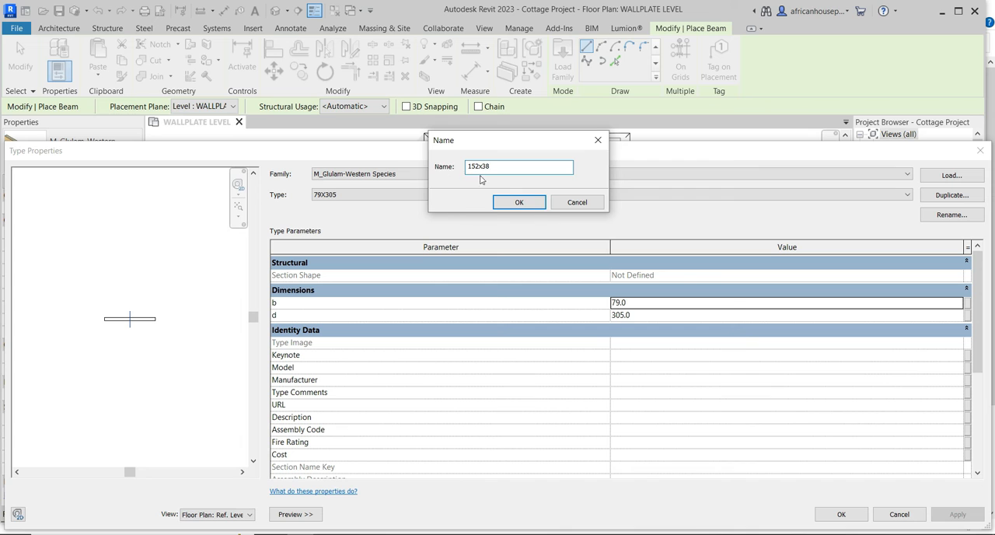
left_click(518, 202)
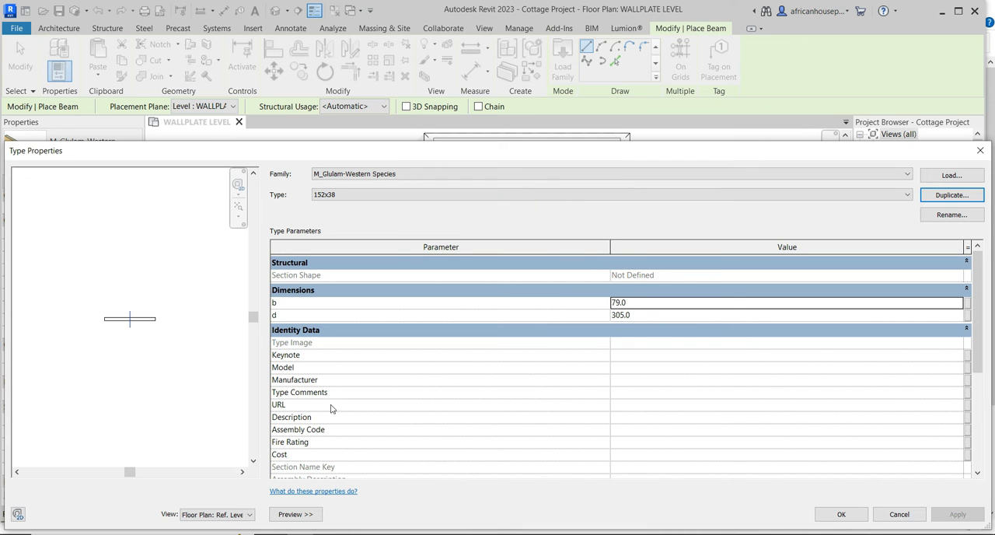
Show the 152x38 beam type in a 3D preview and set its b to 38 and d to 152.
left_click(250, 511)
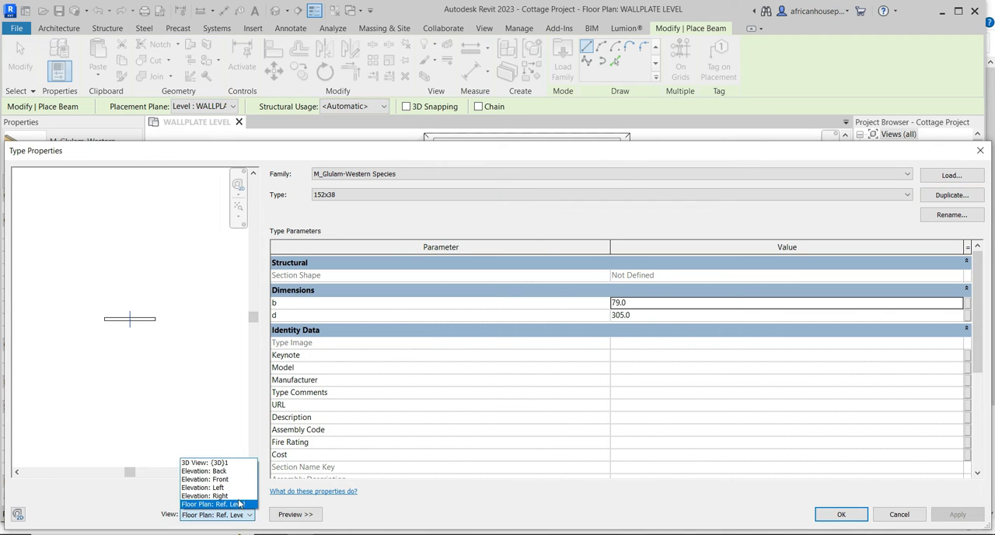
left_click(220, 464)
left_click(652, 303)
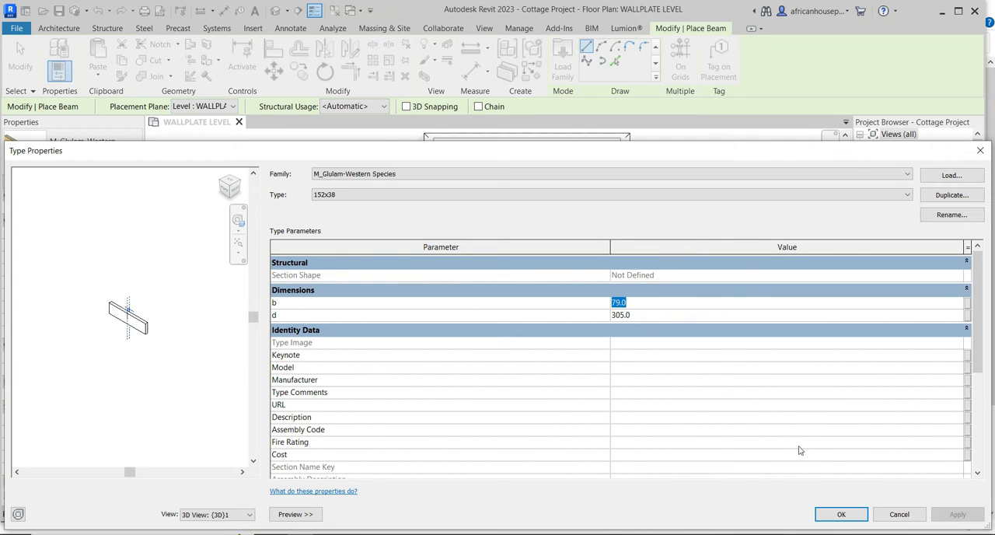
left_click(903, 533)
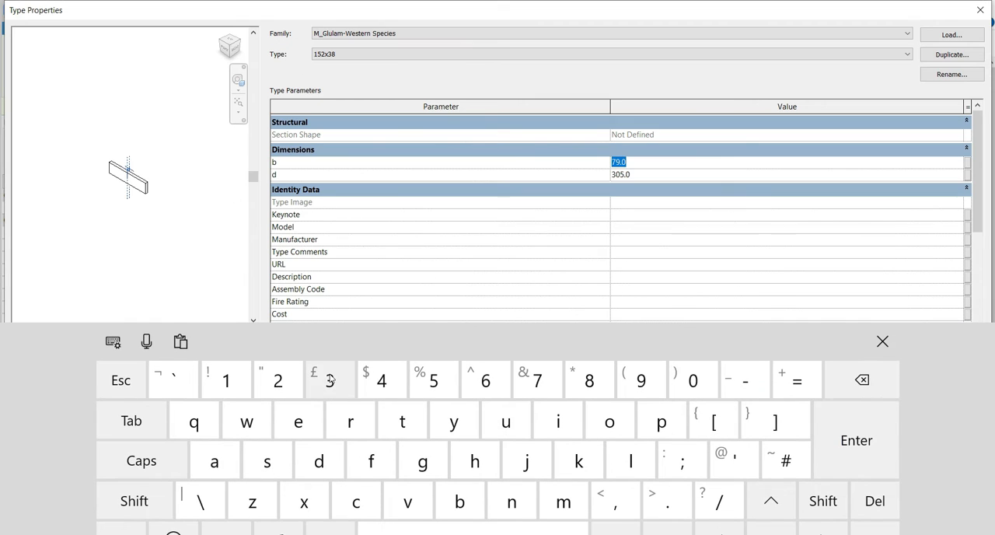
left_click(325, 381)
left_click(580, 380)
left_click(643, 177)
left_click(227, 381)
left_click(430, 380)
left_click(274, 379)
left_click(883, 340)
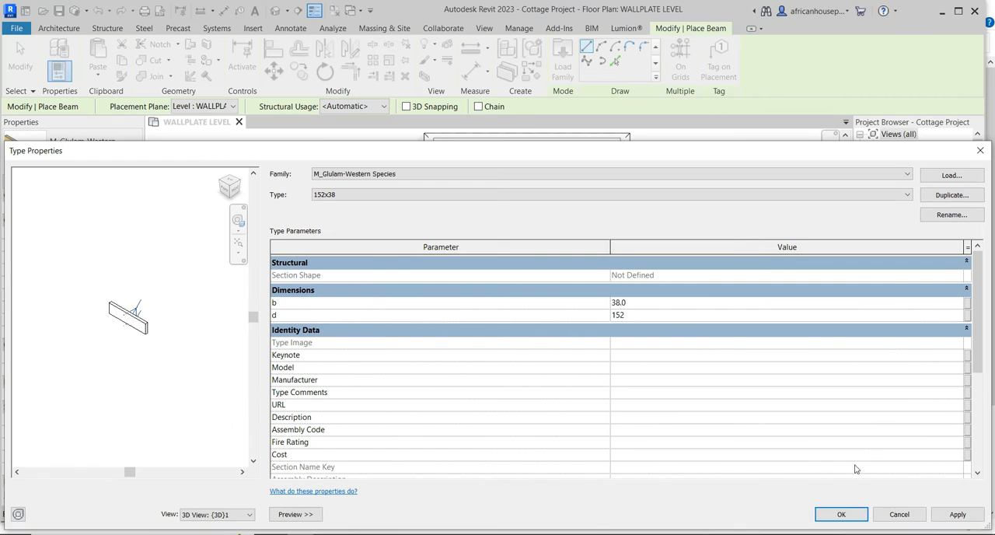
left_click(958, 514)
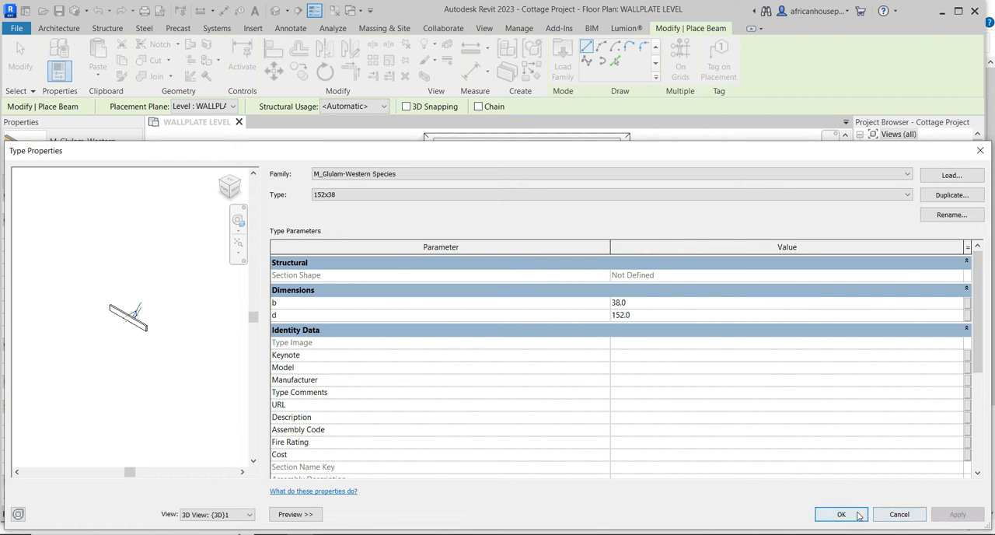
left_click(843, 514)
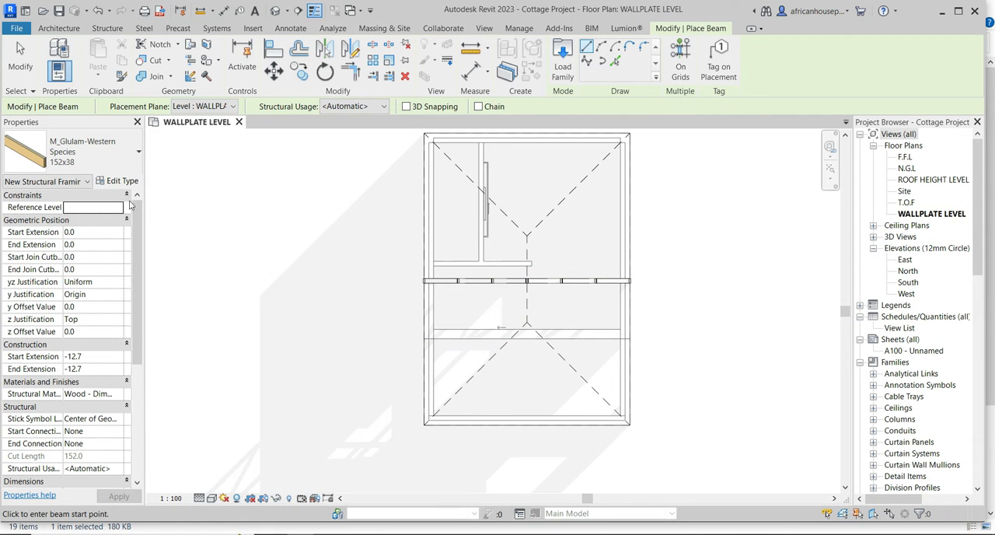
Duplicate the 152x38 beam type under the name 114x38.
left_click(118, 180)
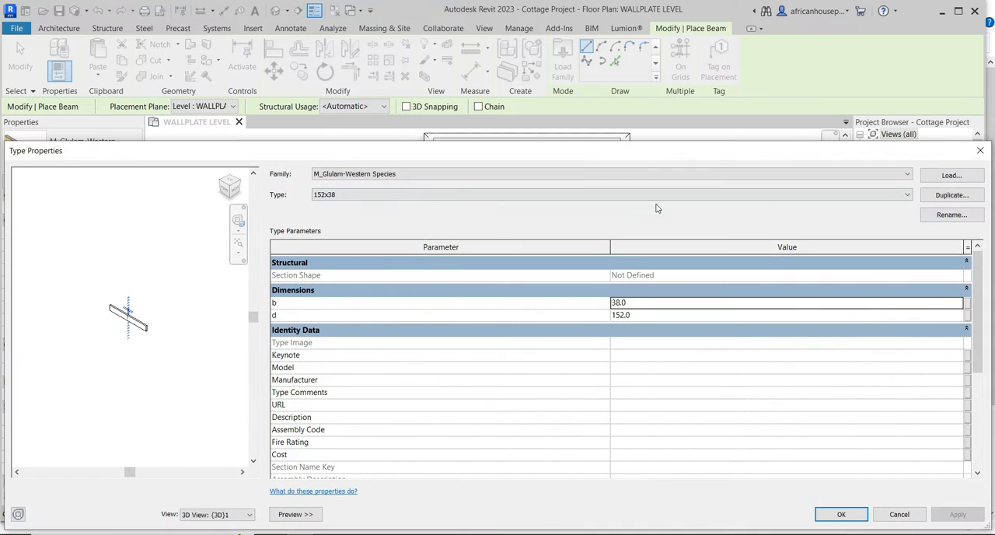
left_click(951, 195)
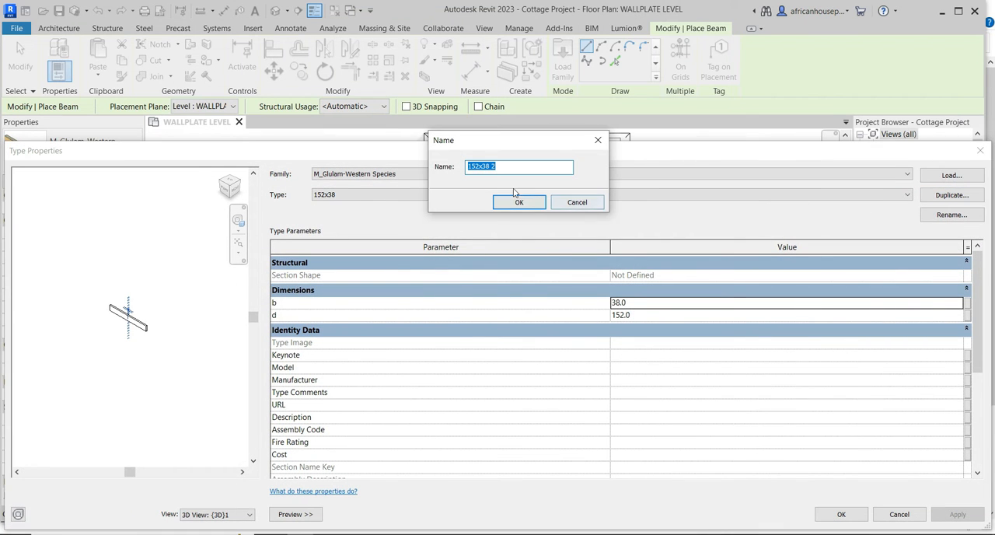
left_click(473, 166)
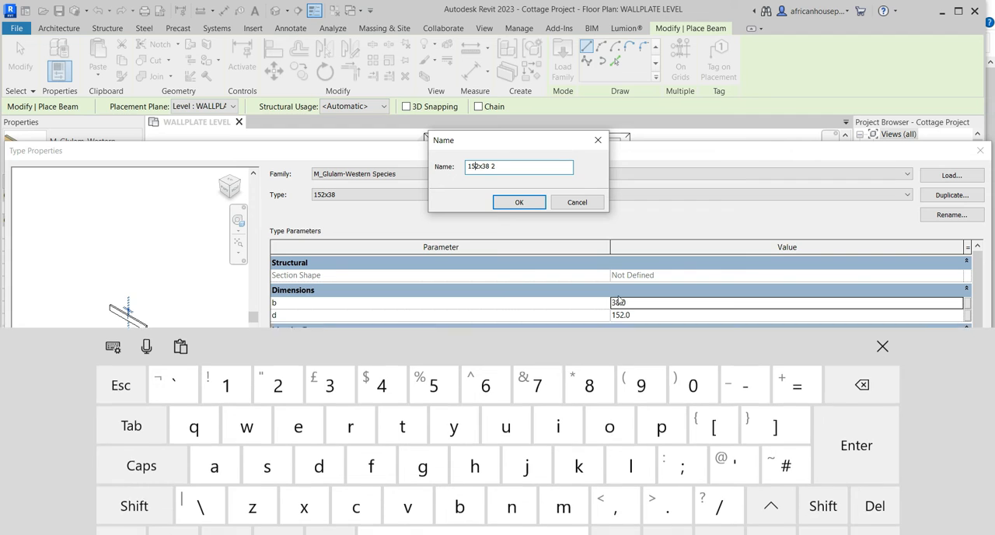
left_click_drag(477, 165, 471, 166)
left_click(224, 379)
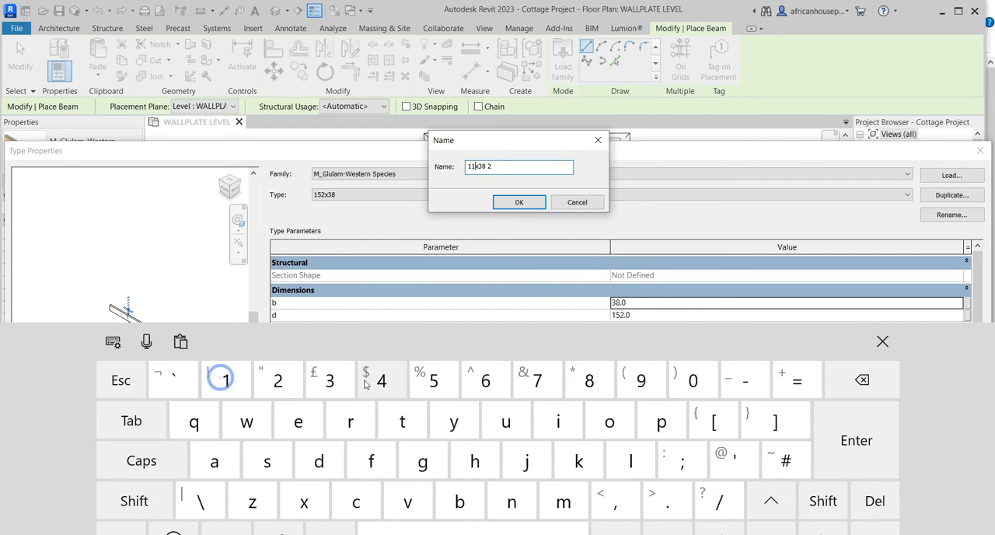
left_click(507, 165)
key("BackSpace")
key("BackSpace")
left_click(517, 202)
Set the 114x38 type's d dimension to 114, apply it and leave beam placement.
left_click(641, 314)
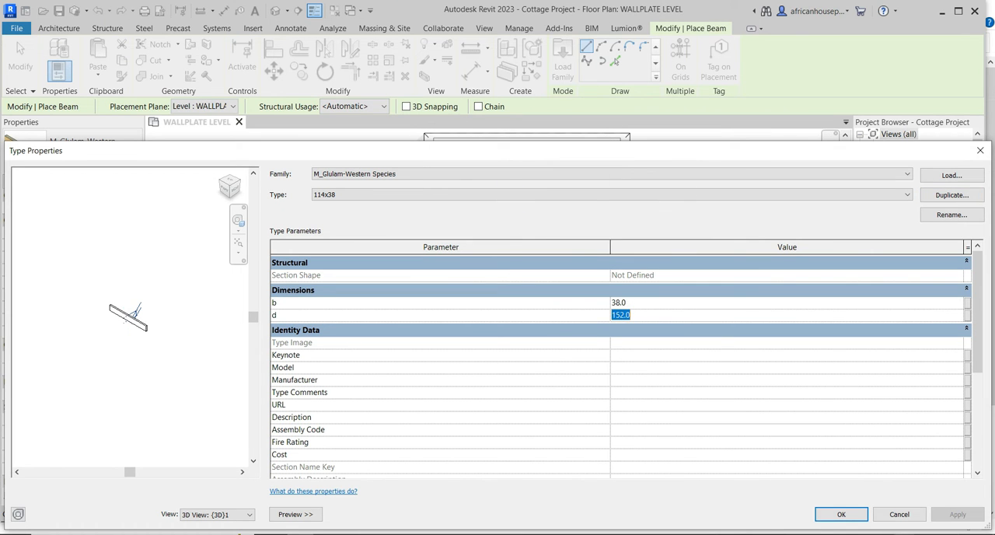
type("11")
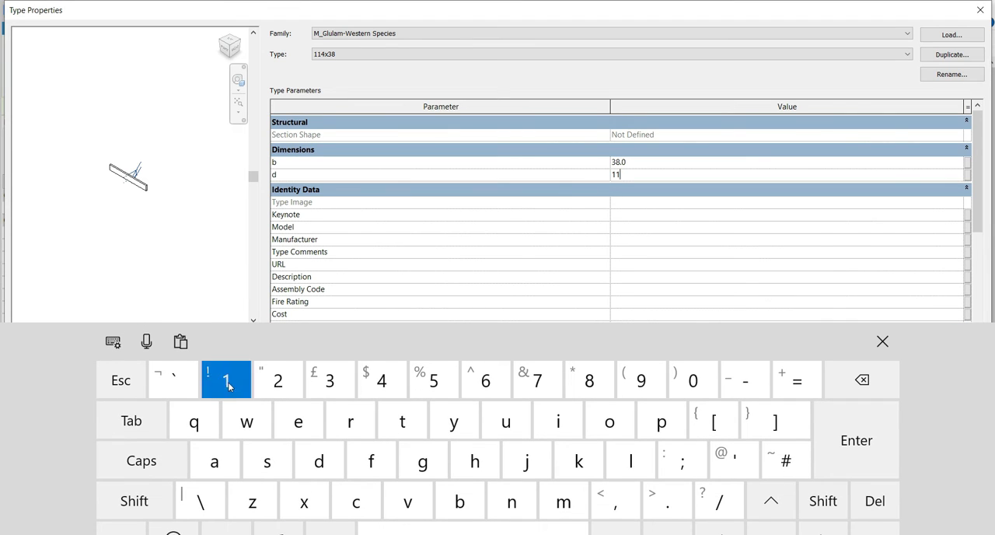
type("4")
left_click(880, 343)
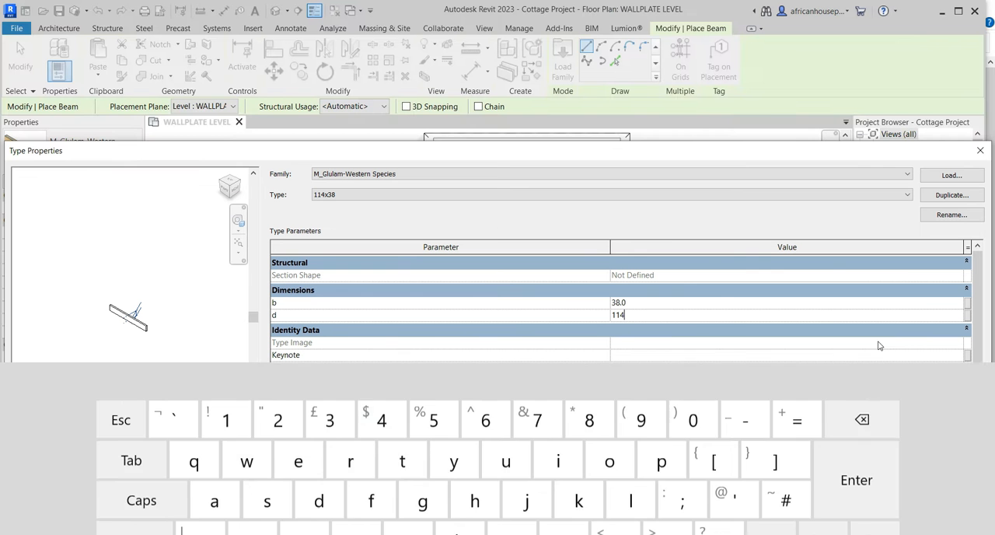
left_click(957, 514)
left_click(844, 514)
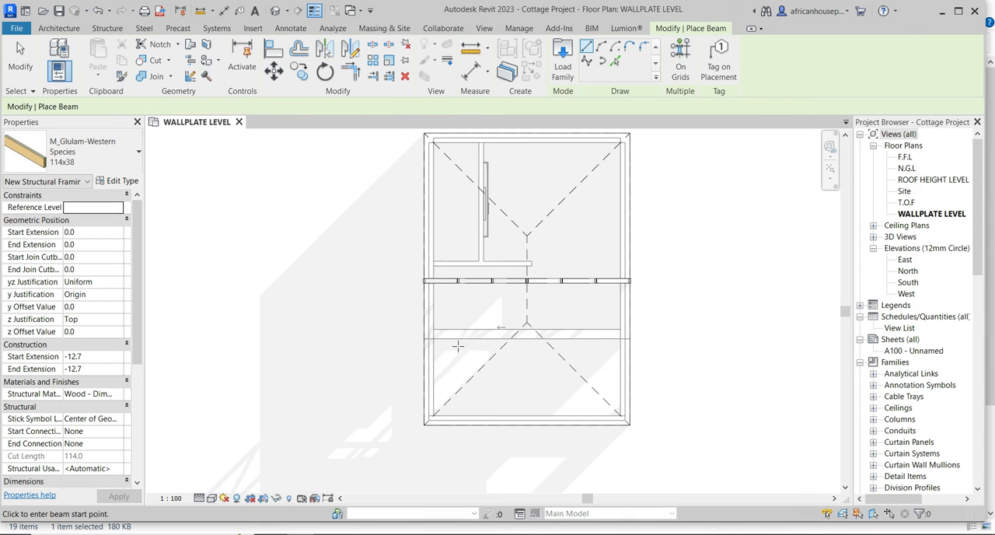
key("Escape")
key("Escape")
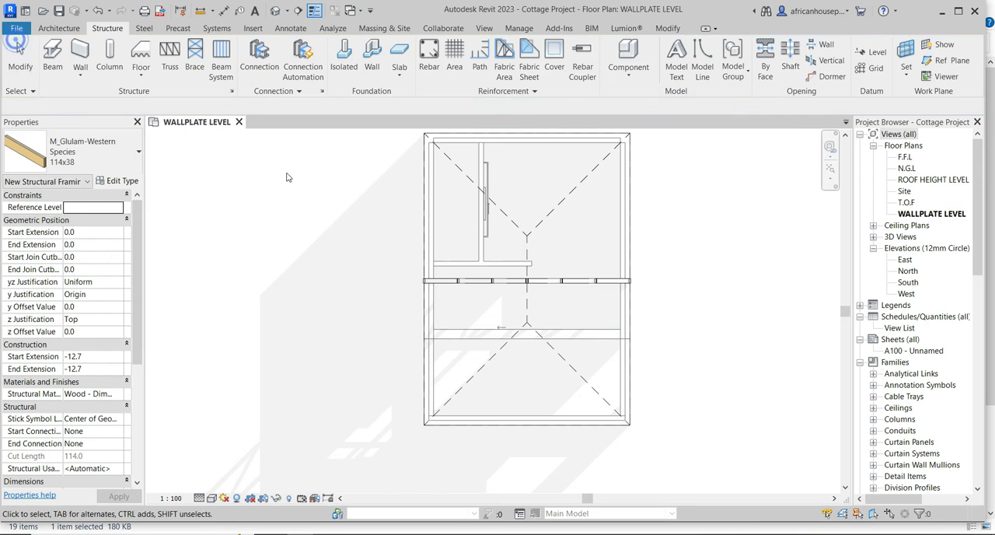
Edit the placed Howe flat truss's type and set the top chords' structural framing type to M_Glulam-Western Species:152x38.
scroll(479, 283, "up", 5)
left_click(479, 278)
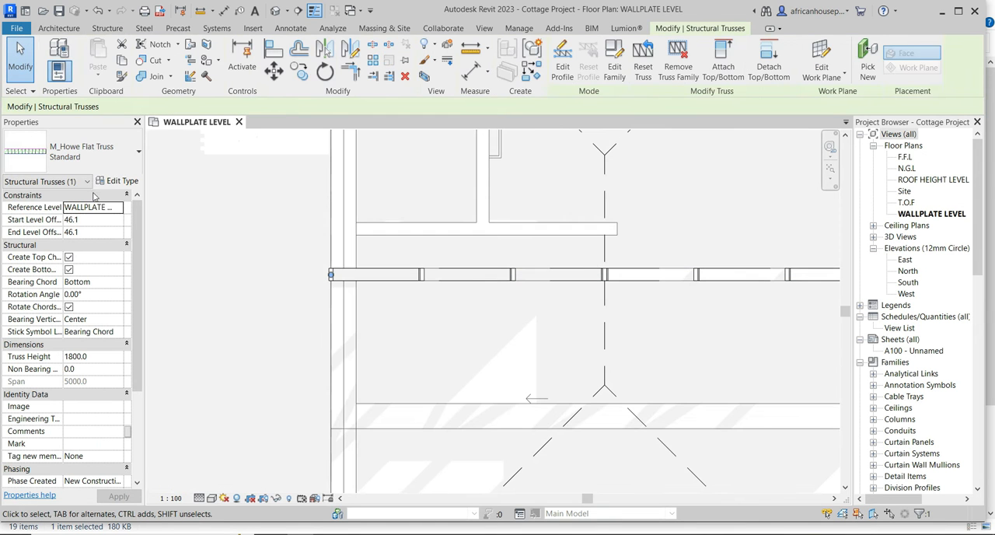
left_click(120, 181)
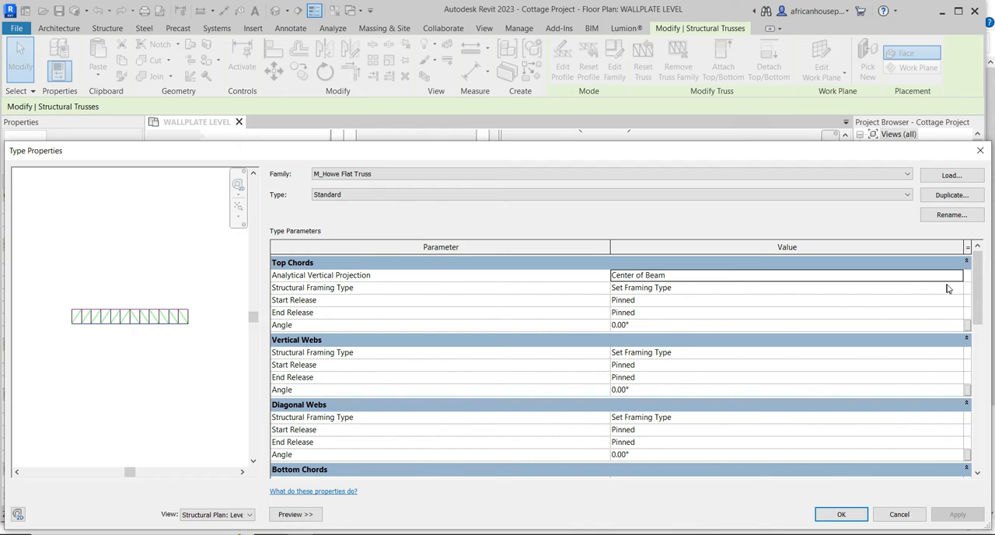
left_click(957, 287)
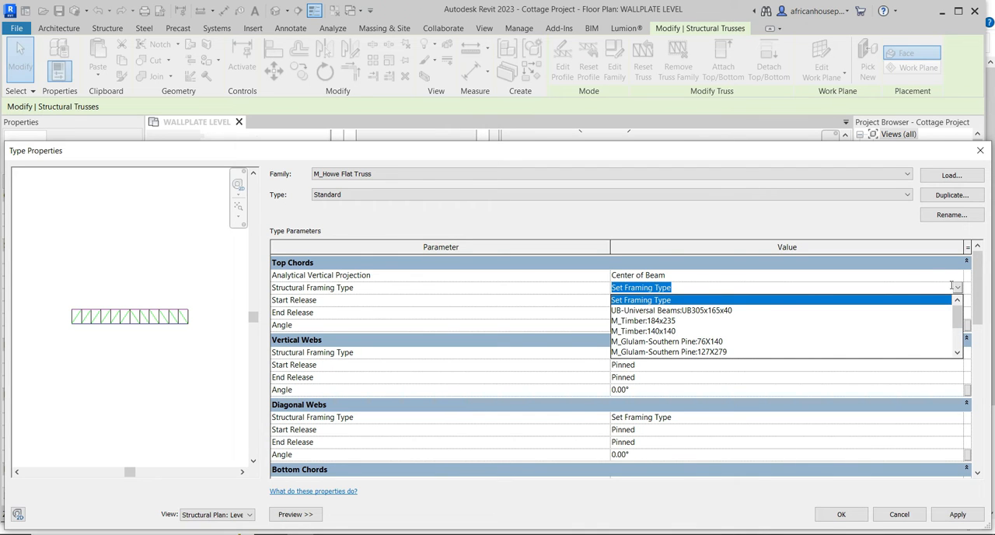
scroll(686, 348, "down", 2)
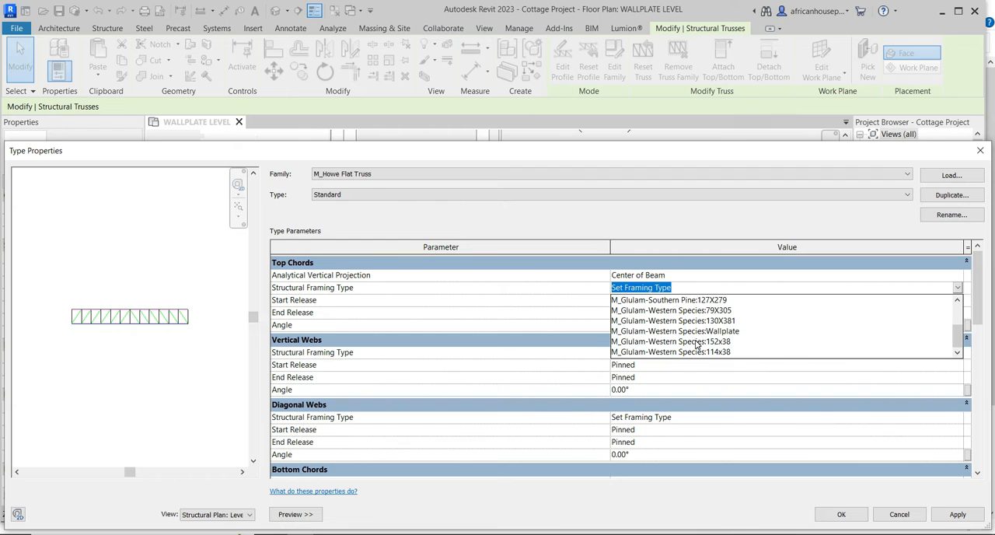
left_click(697, 342)
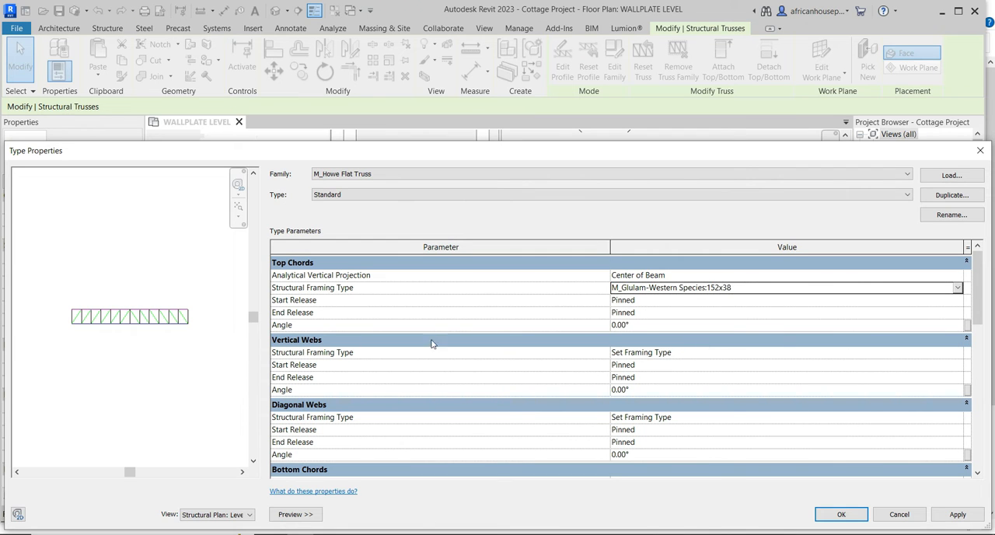
Set the structural framing type of both the vertical and diagonal webs to M_Glulam-Western Species:114x38.
double_click(957, 354)
scroll(784, 376, "down", 2)
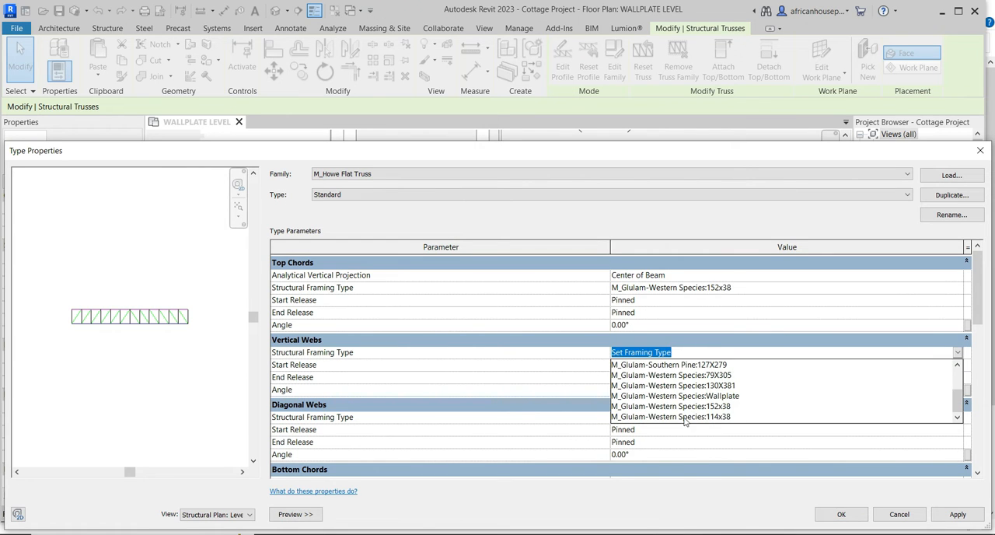
left_click(684, 416)
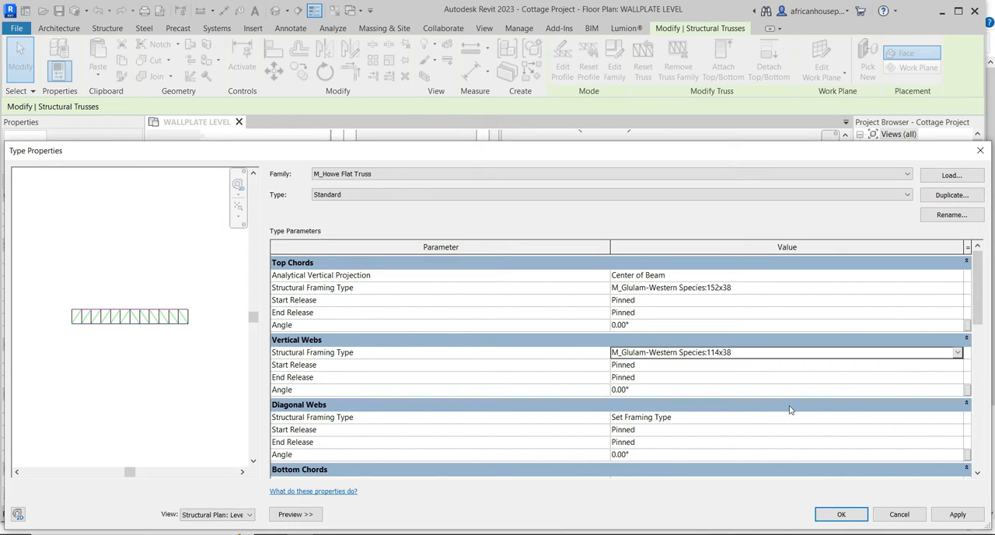
double_click(960, 420)
scroll(827, 435, "down", 2)
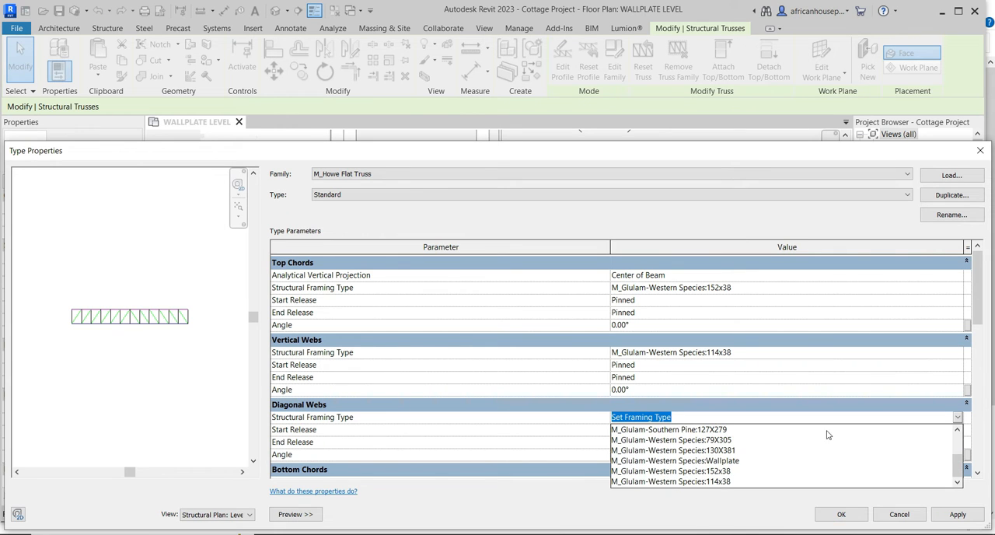
left_click(714, 482)
Set the bottom chords' structural framing type to M_Glulam-Western Species:152x38 and apply the truss type changes.
scroll(813, 406, "down", 3)
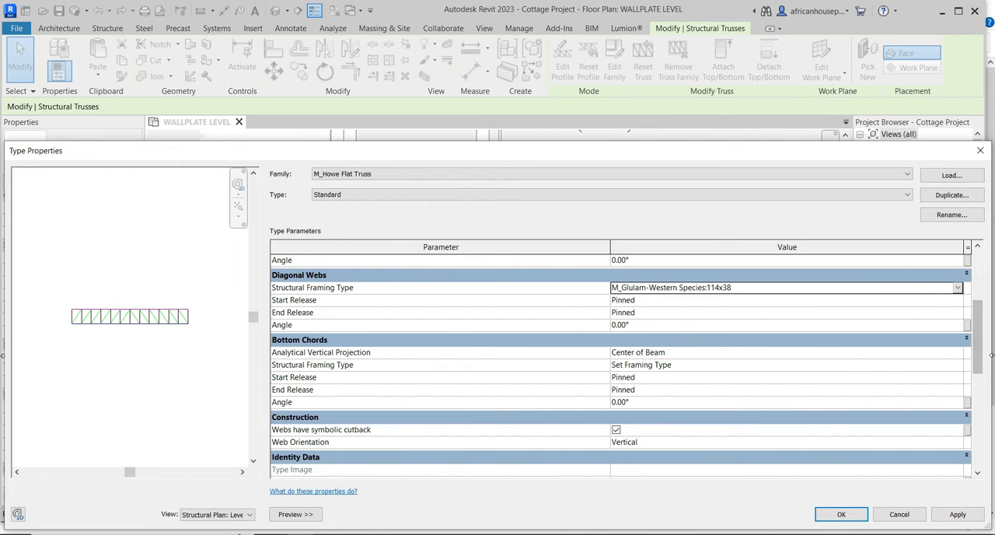
left_click(960, 354)
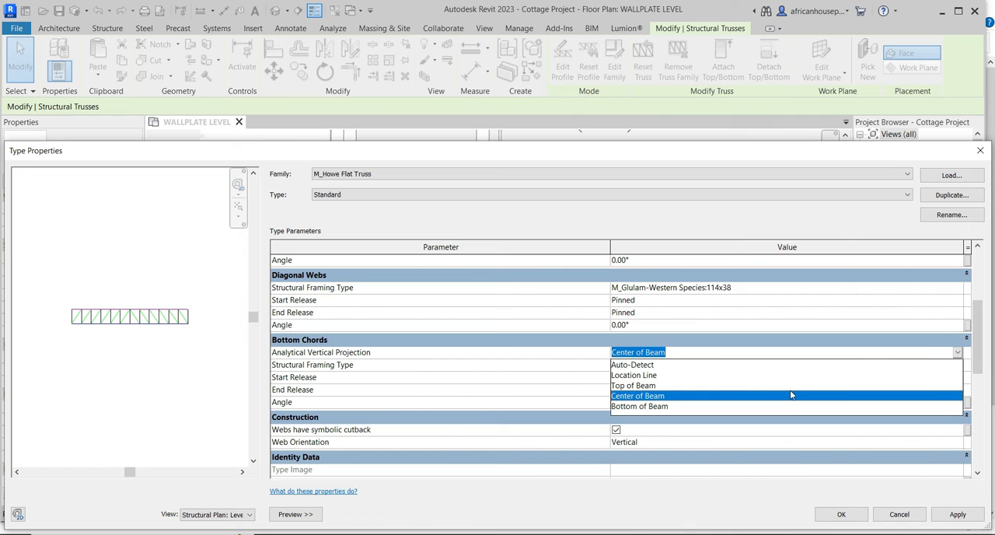
left_click(712, 341)
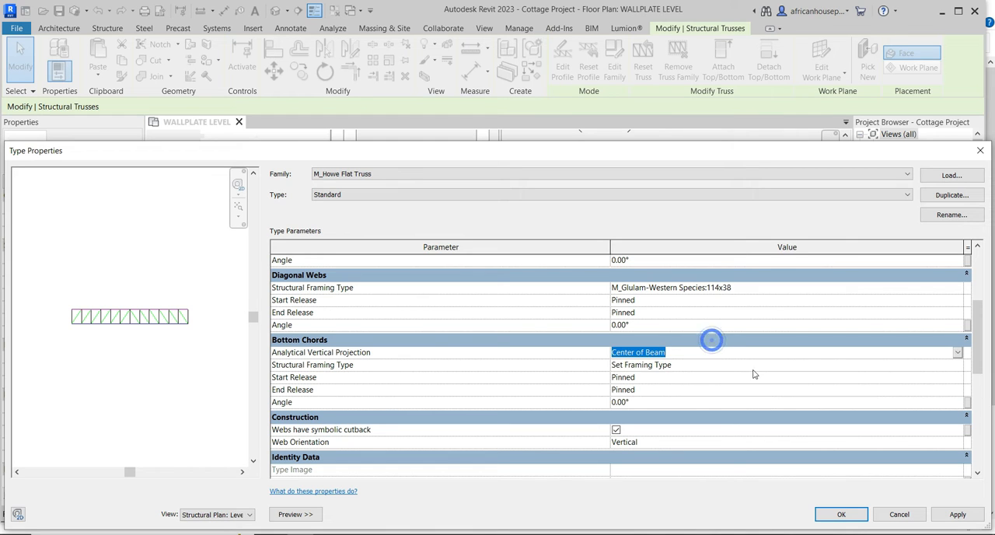
left_click(959, 367)
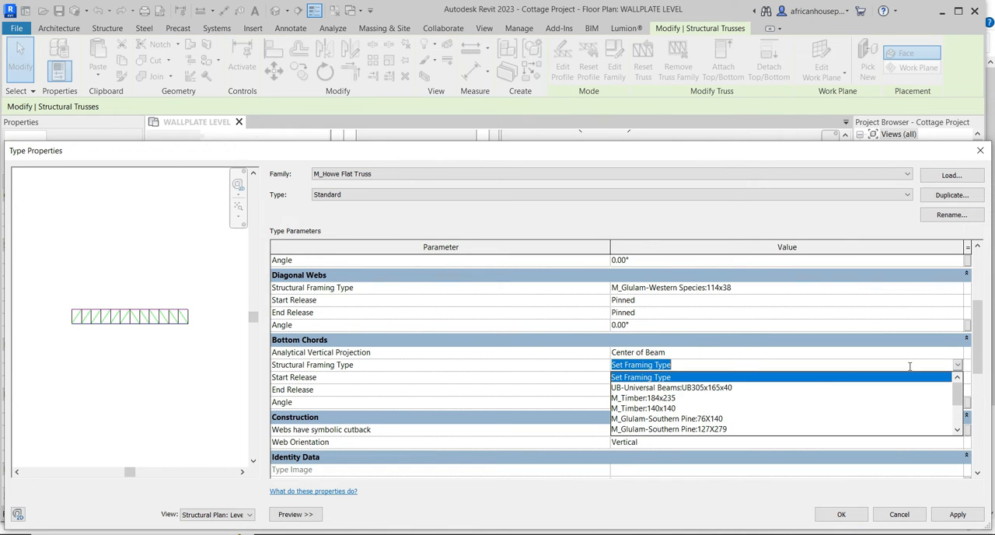
scroll(687, 417, "down", 3)
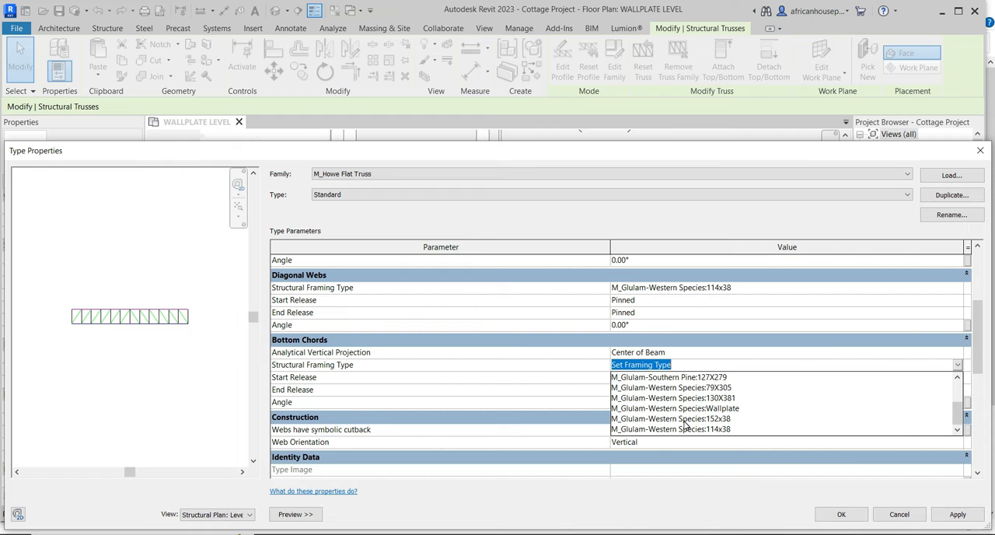
left_click(685, 420)
scroll(805, 378, "down", 3)
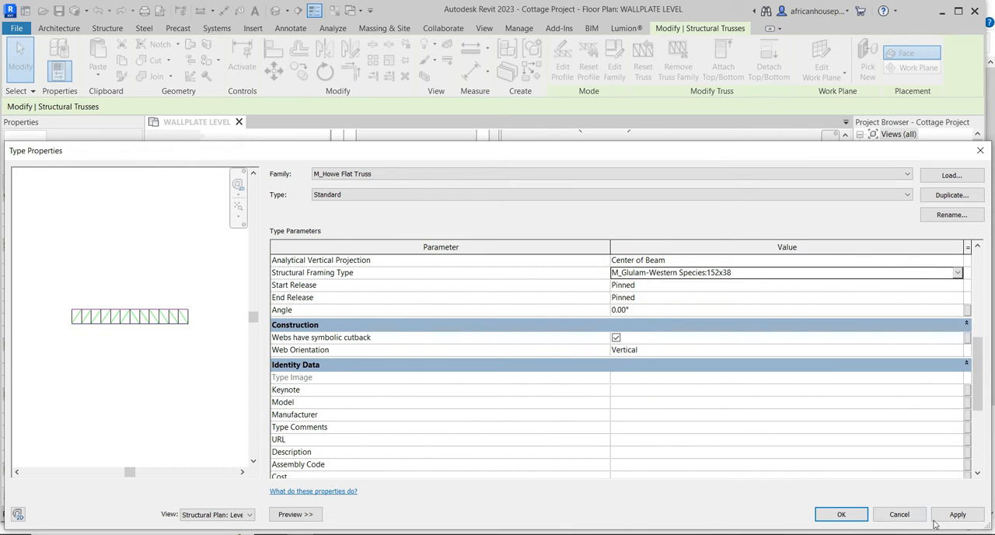
left_click(957, 516)
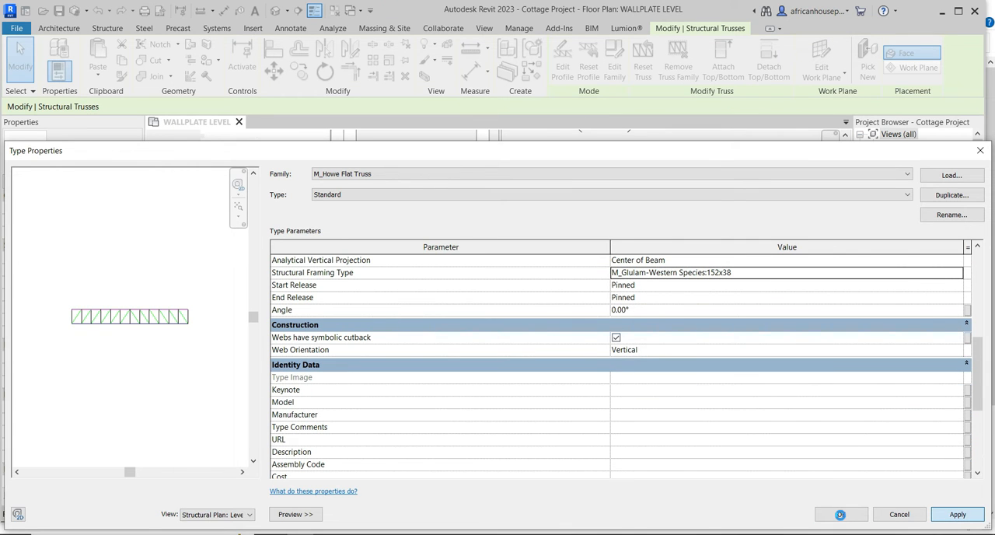
left_click(841, 516)
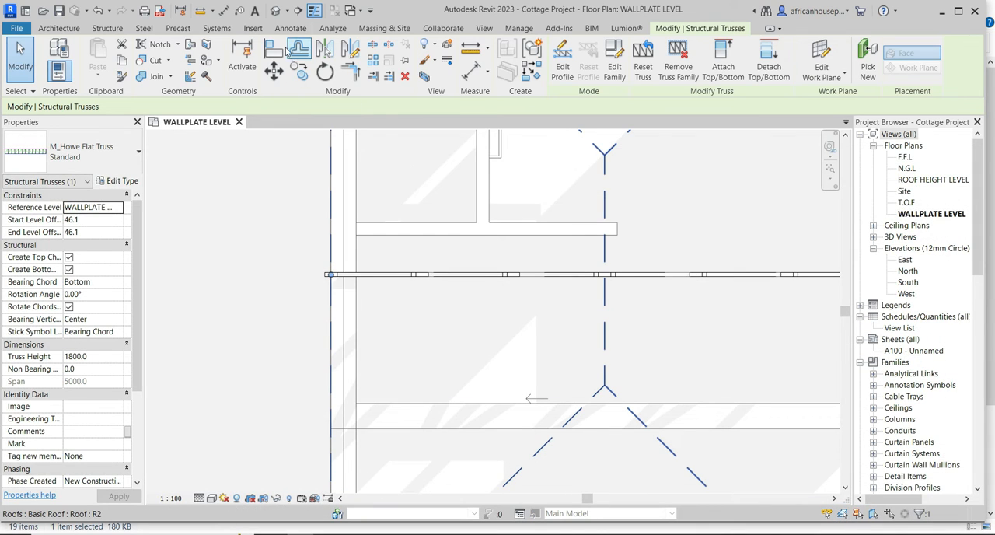
Inspect the truss's timber members in the 3D view, then close it to return to the wallplate level plan.
left_click(275, 10)
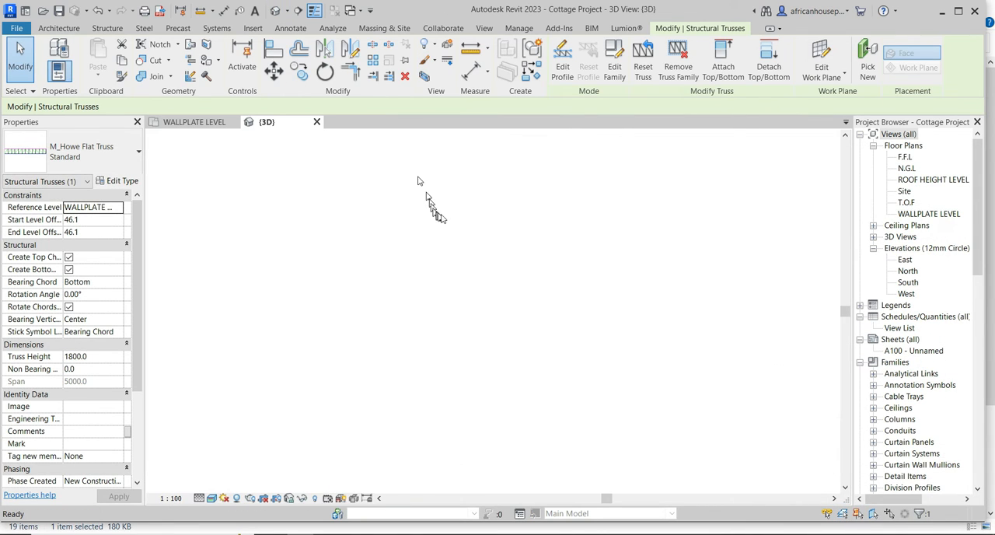
scroll(505, 238, "up", 10)
scroll(505, 236, "down", 10)
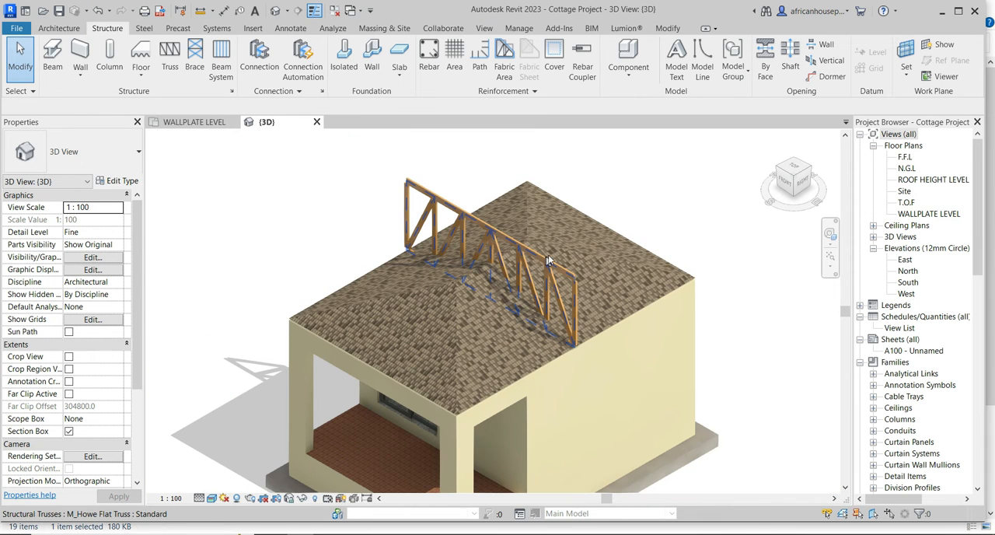
left_click(317, 122)
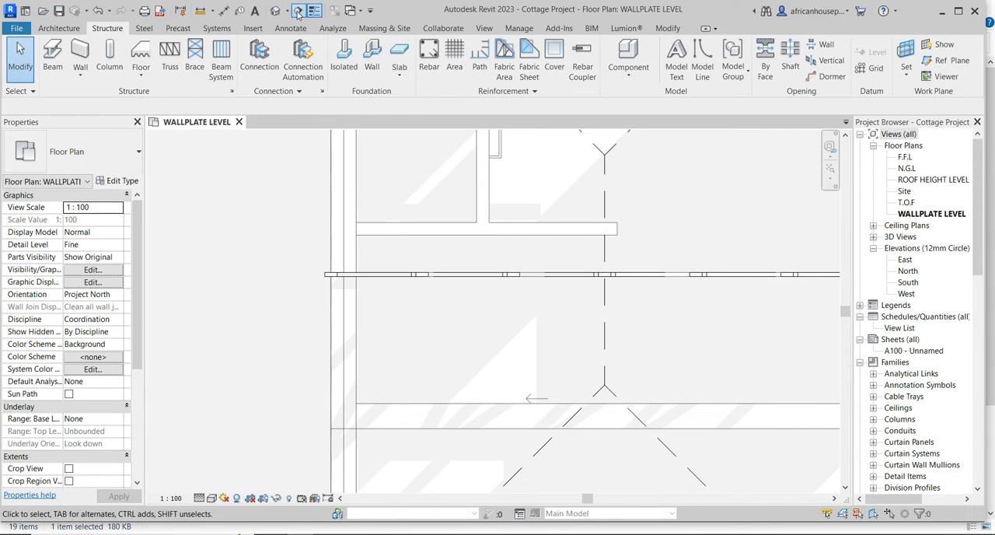
Draw a horizontal section across the full width of the cottage just below the truss and flip it to face the truss.
left_click(299, 14)
scroll(346, 274, "down", 3)
left_click(659, 301)
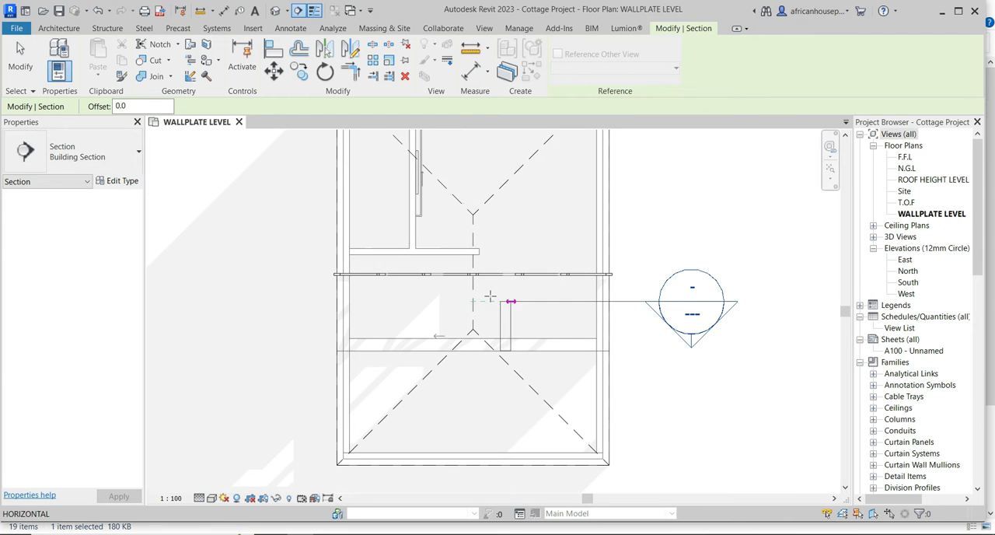
left_click(282, 301)
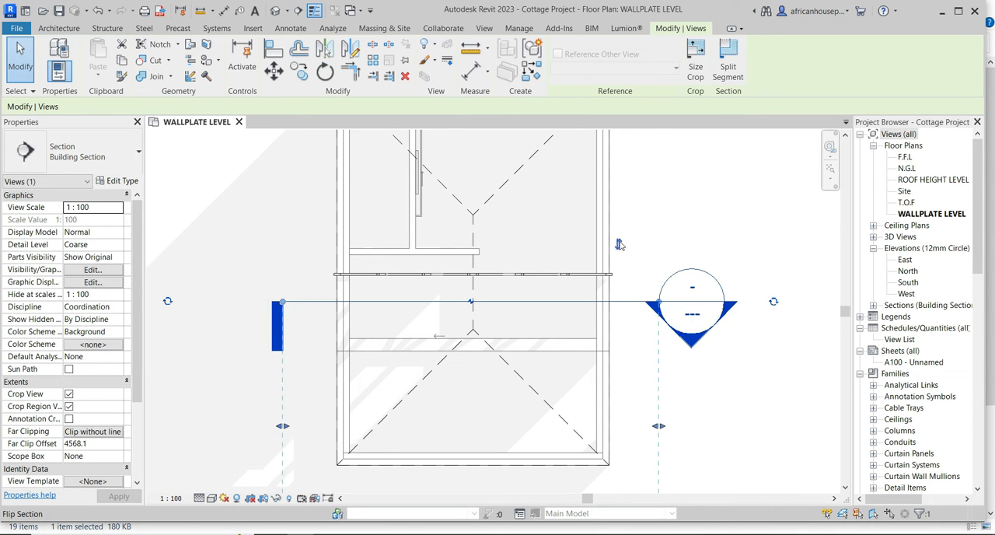
left_click(619, 245)
left_click(21, 61)
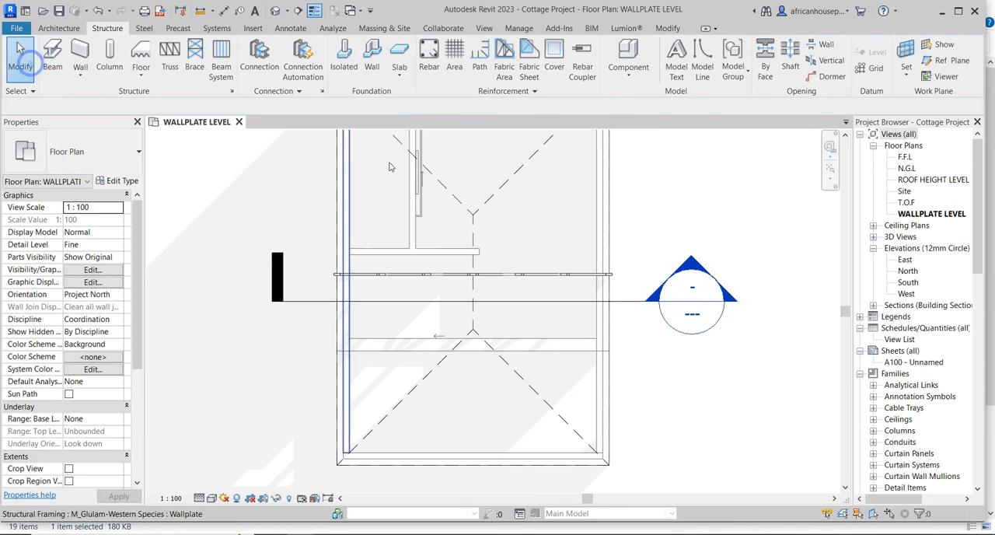
Open the section view cut across the cottage and set its detail level to Fine.
double_click(690, 259)
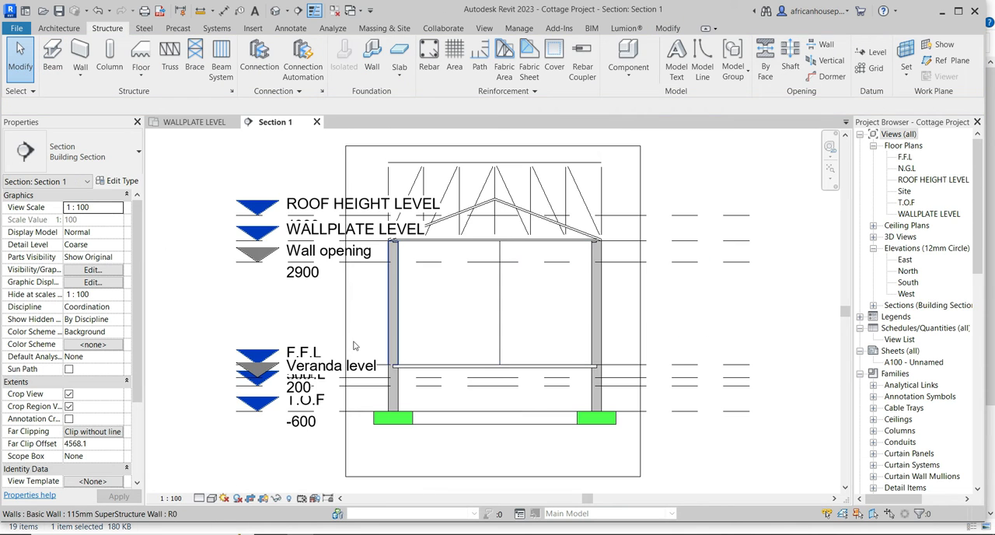
scroll(384, 269, "down", 1)
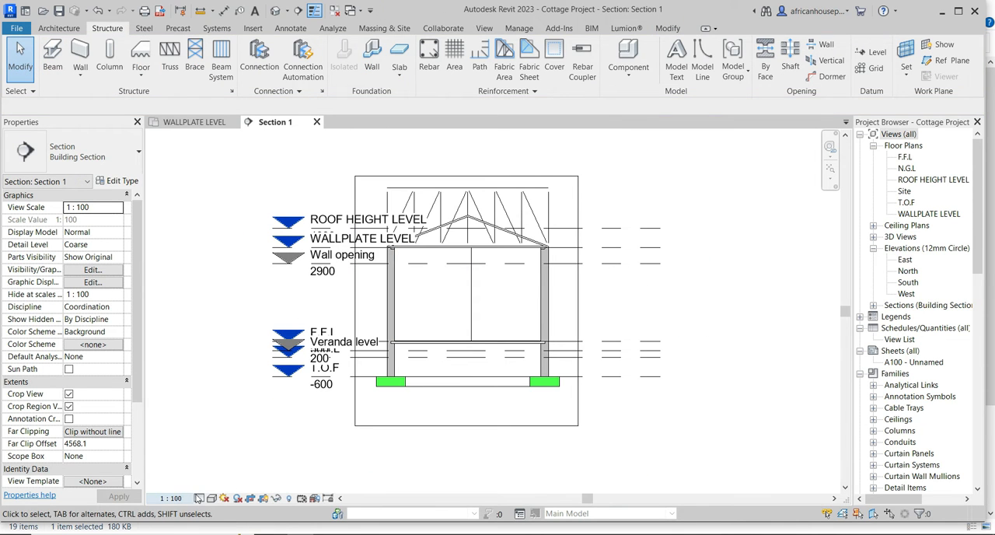
left_click(199, 498)
left_click(212, 483)
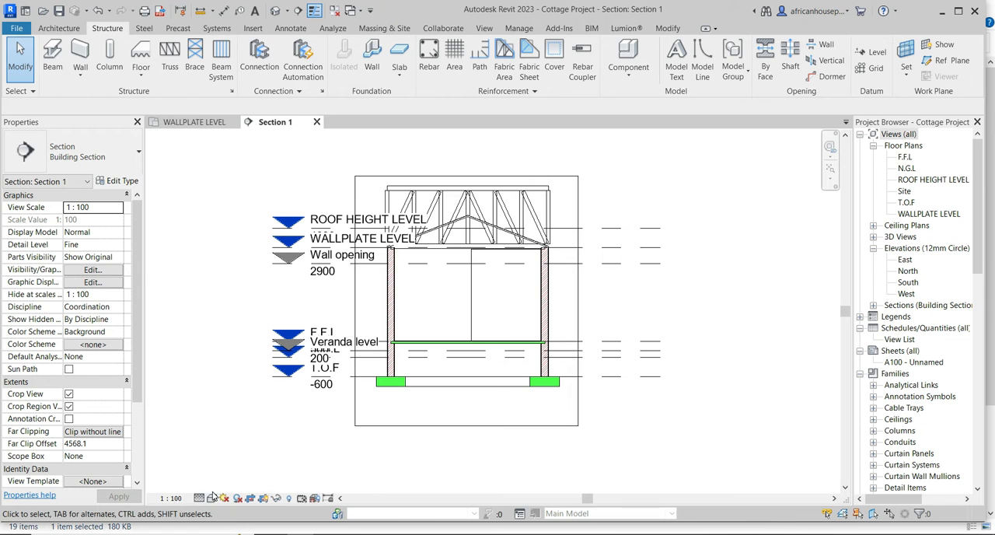
left_click(212, 498)
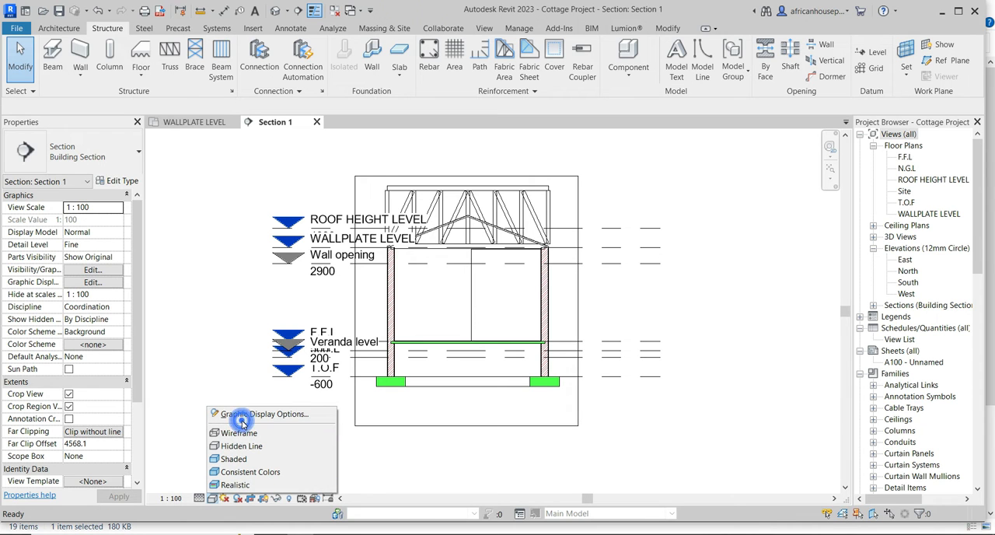
left_click(242, 420)
left_click(461, 201)
left_click(554, 378)
left_click(428, 378)
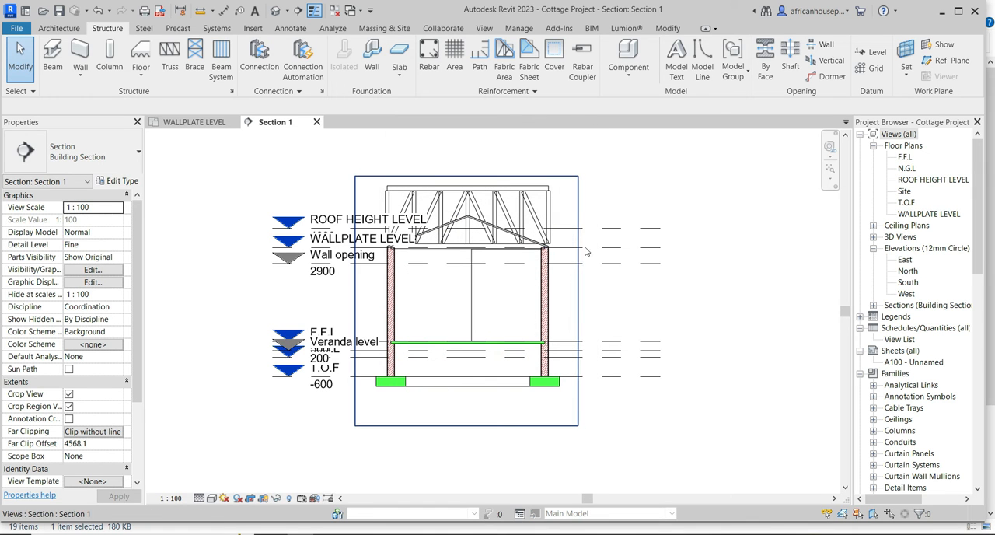
Stretch the head end of the ROOF HEIGHT LEVEL line outward, taking the aligned level heads clear of the truss and building section.
left_click(633, 226)
scroll(225, 223, "up", 2)
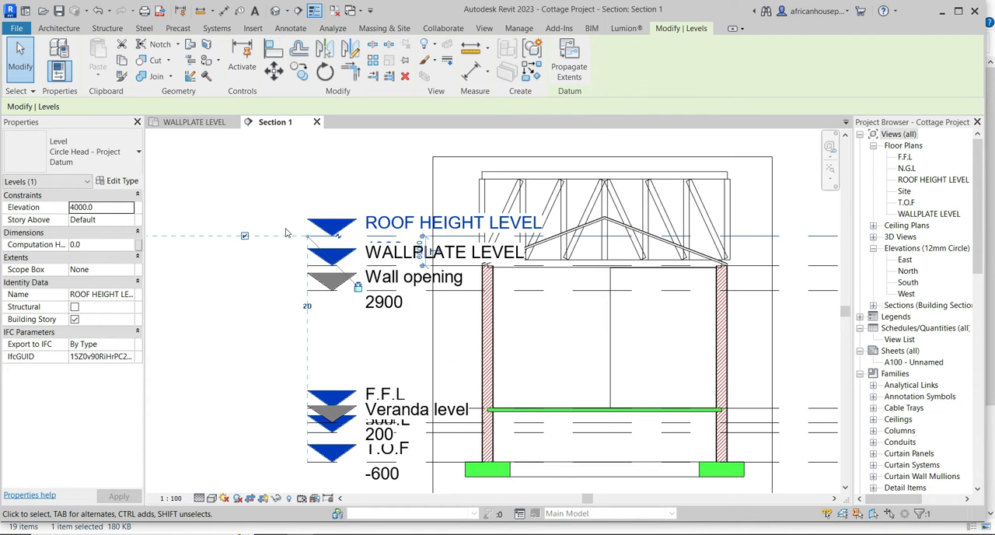
left_click_drag(305, 237, 150, 237)
middle_click_drag(207, 242, 378, 242)
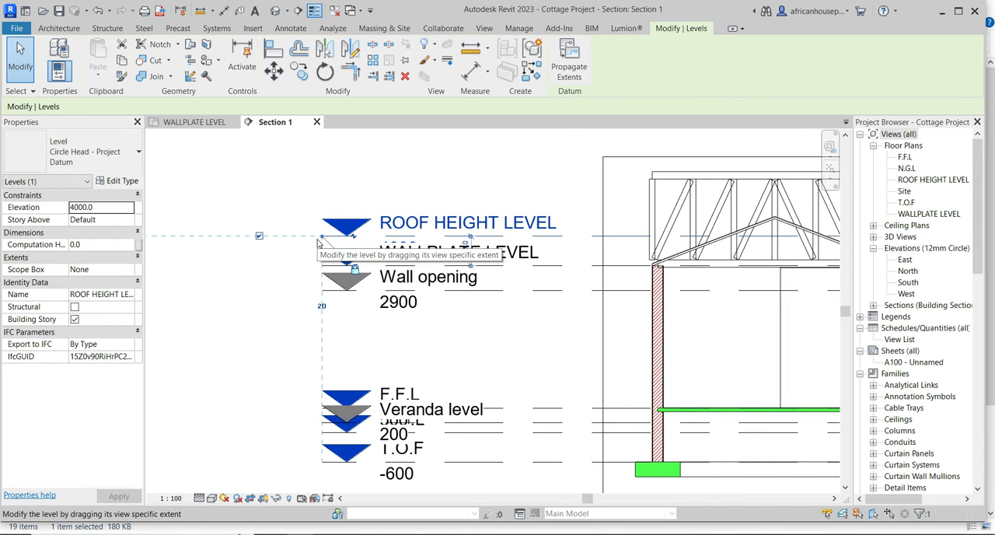
left_click_drag(323, 237, 246, 236)
scroll(247, 235, "down", 5)
scroll(427, 191, "up", 4)
scroll(503, 279, "down", 5)
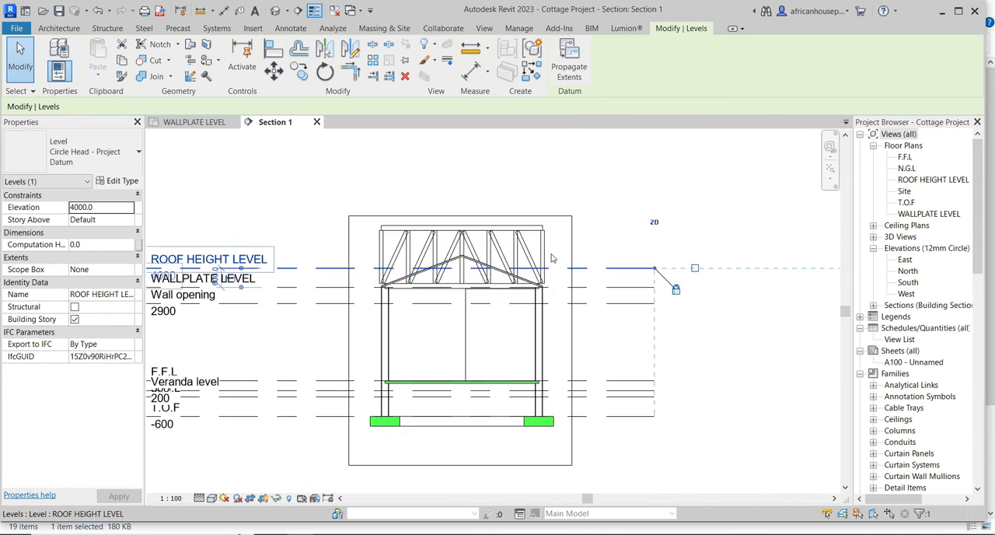
scroll(633, 209, "up", 2)
left_click(668, 183)
Try to attach the top of the Howe truss to the roof, choosing Detach Truss to close the attempt.
scroll(308, 289, "up", 1)
scroll(305, 299, "up", 2)
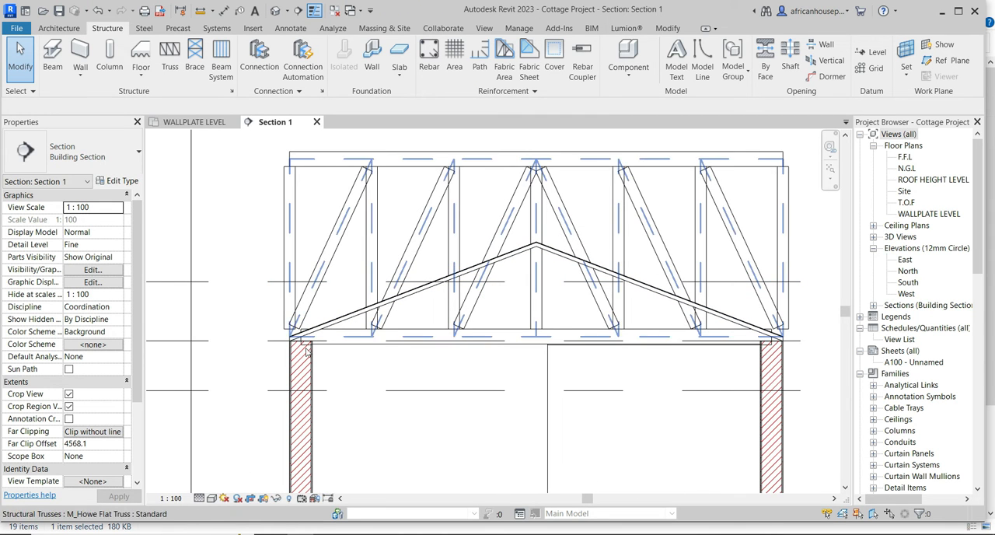
scroll(277, 361, "down", 2)
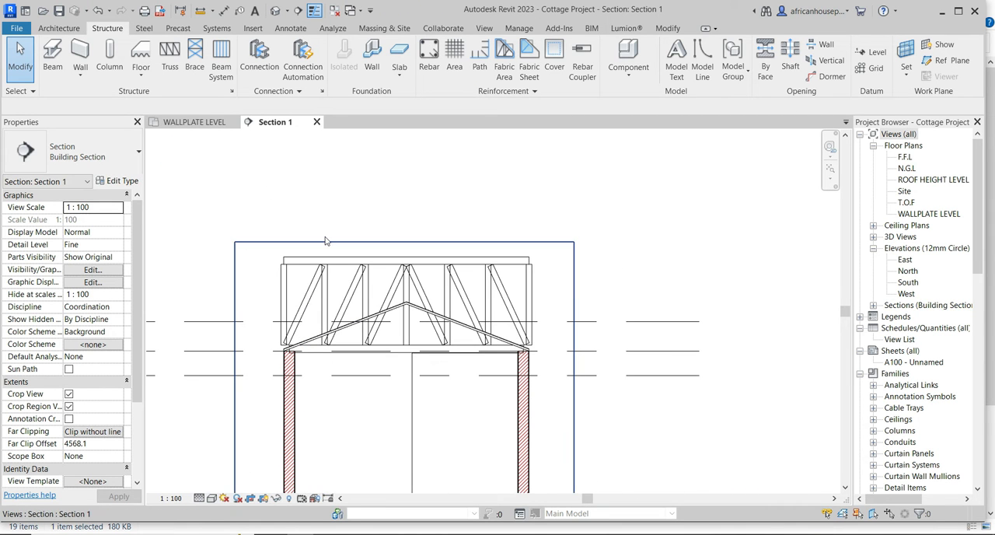
scroll(326, 258, "up", 1)
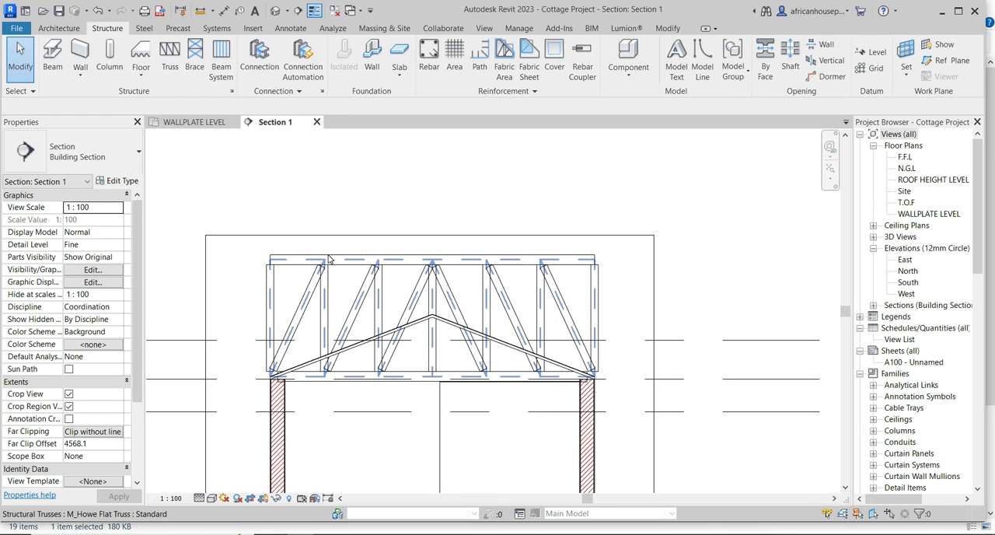
left_click(326, 257)
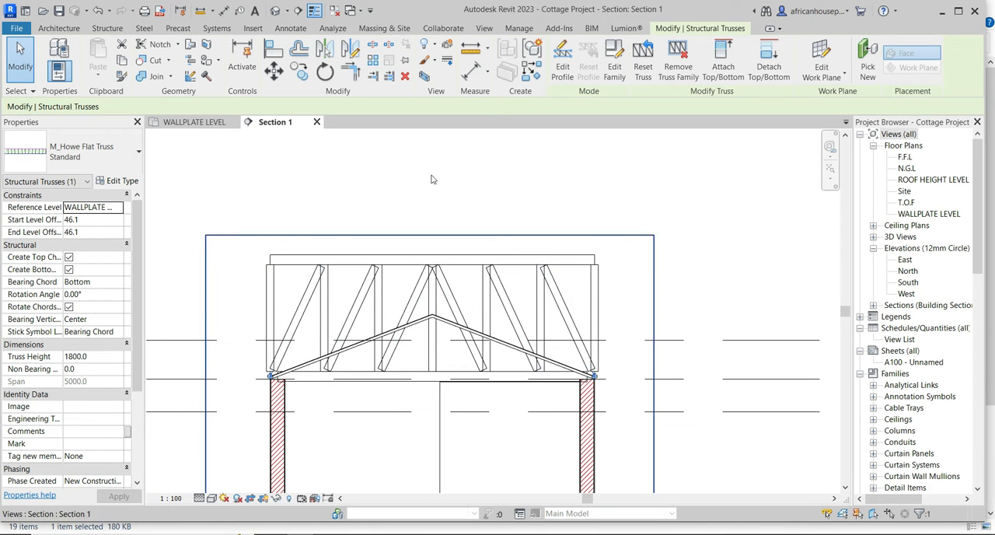
left_click(723, 48)
scroll(432, 307, "up", 4)
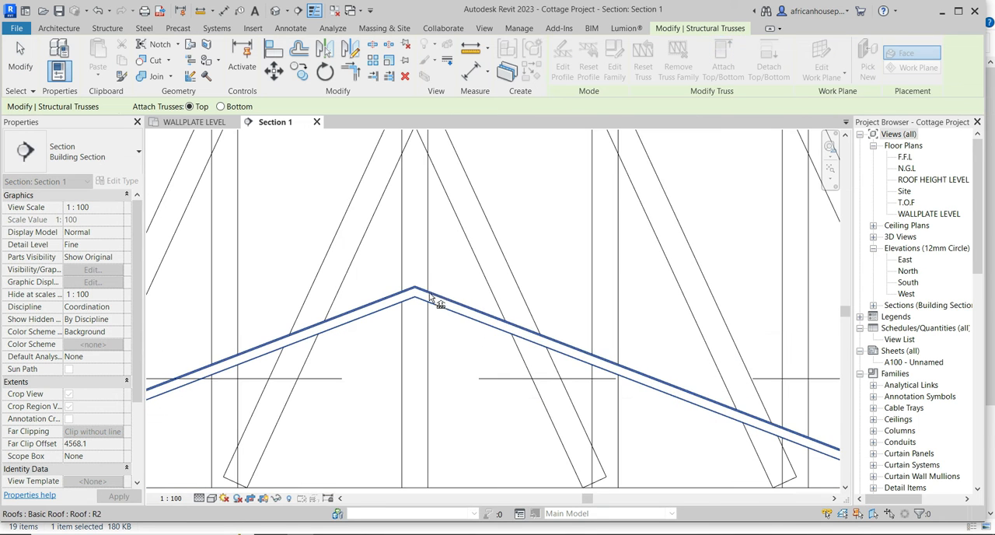
left_click(439, 300)
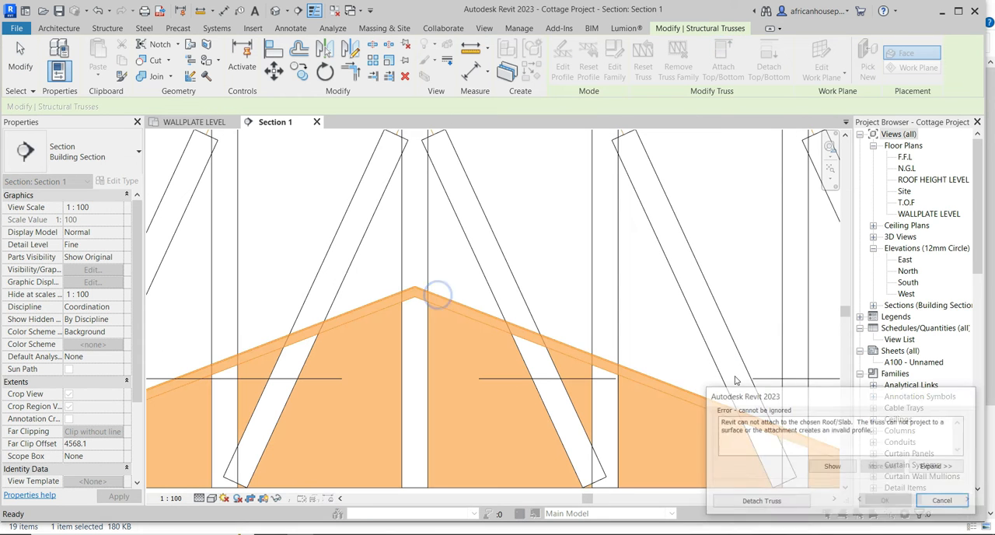
left_click(760, 501)
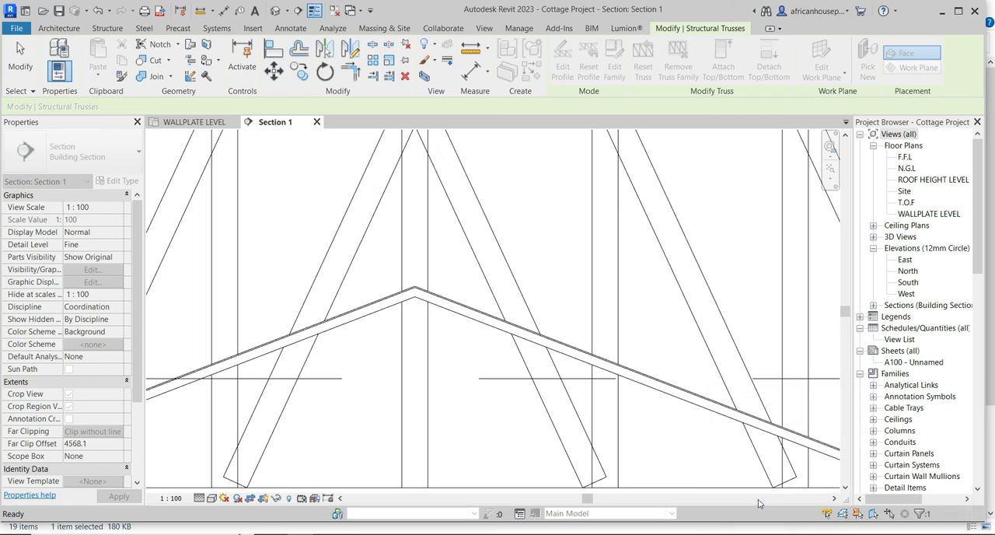
Retry attaching the truss's top chord to the sloping roof and cancel the operation.
scroll(504, 323, "down", 4)
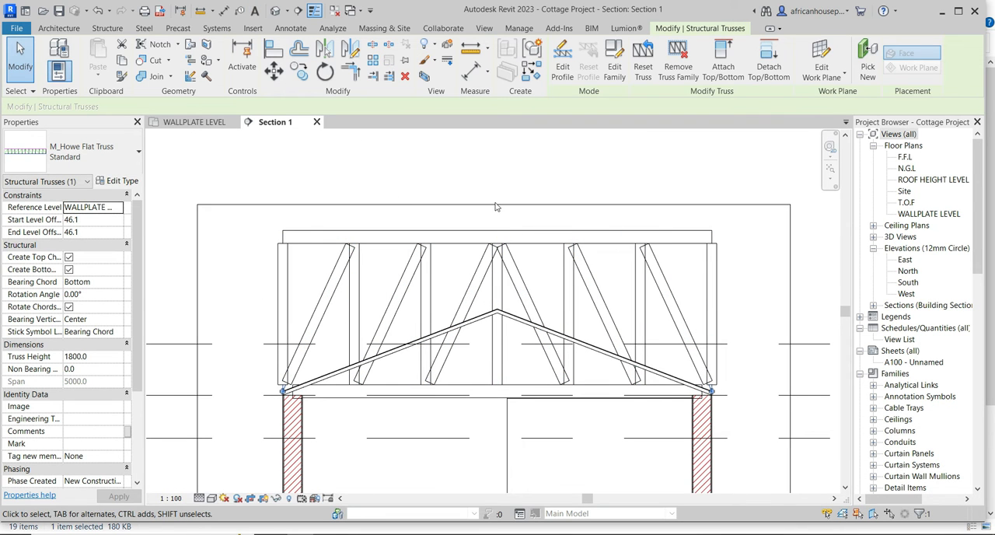
scroll(548, 284, "up", 2)
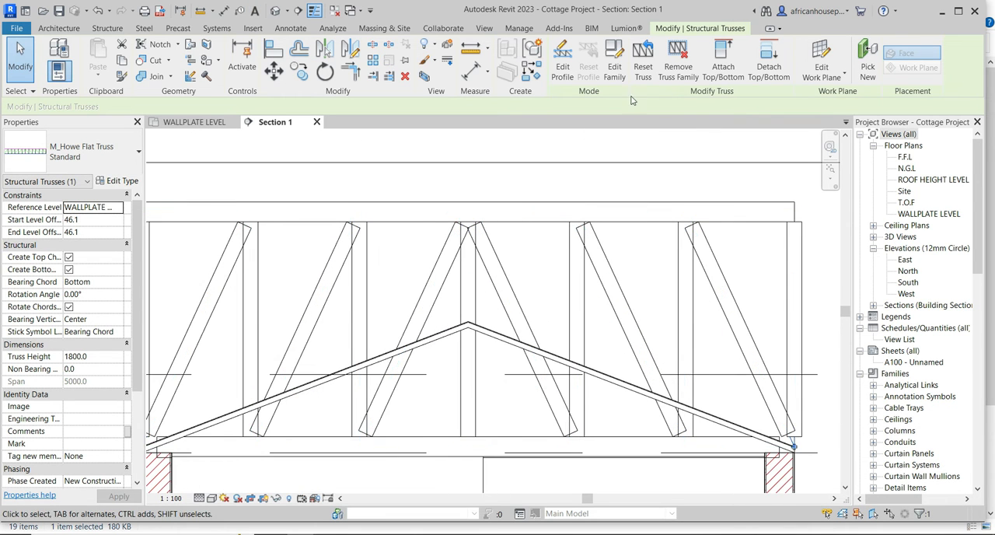
left_click(723, 66)
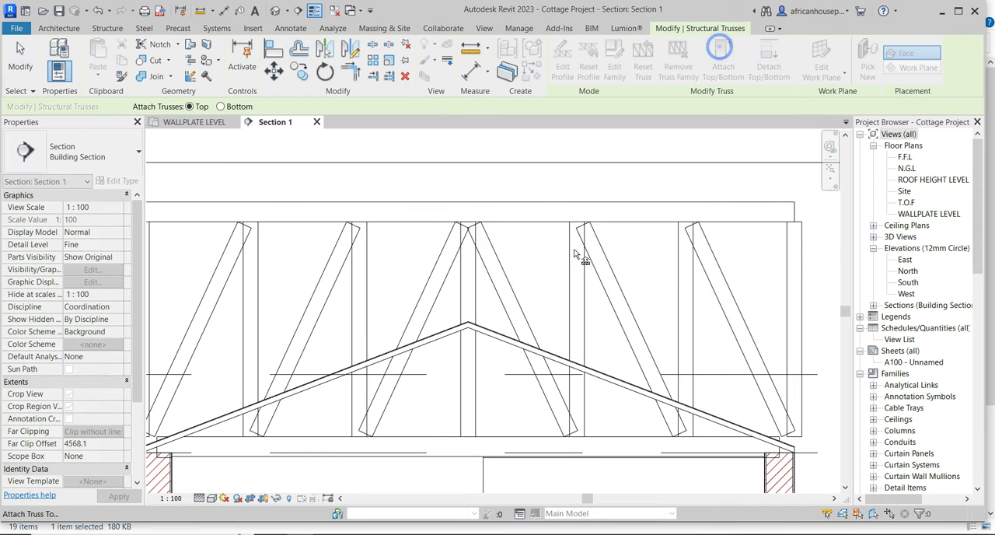
left_click(550, 354)
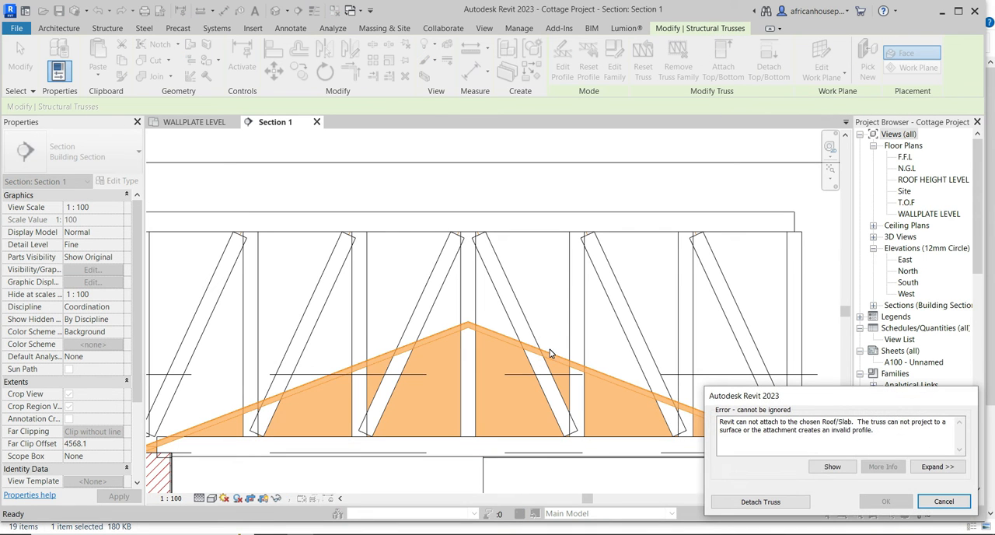
left_click(944, 502)
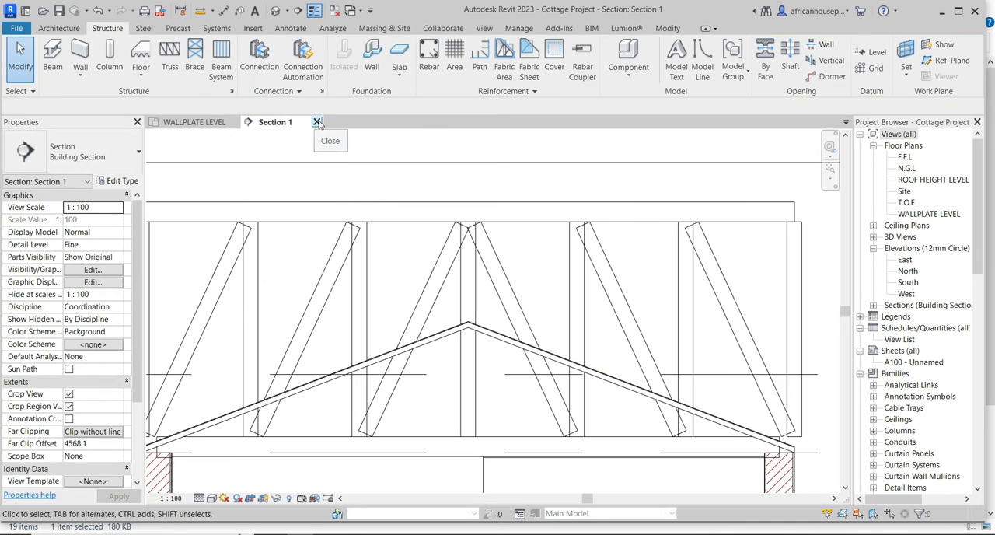
Close the section and, in the wallplate level plan, set the truss's start and end level offsets to 0.
left_click(317, 122)
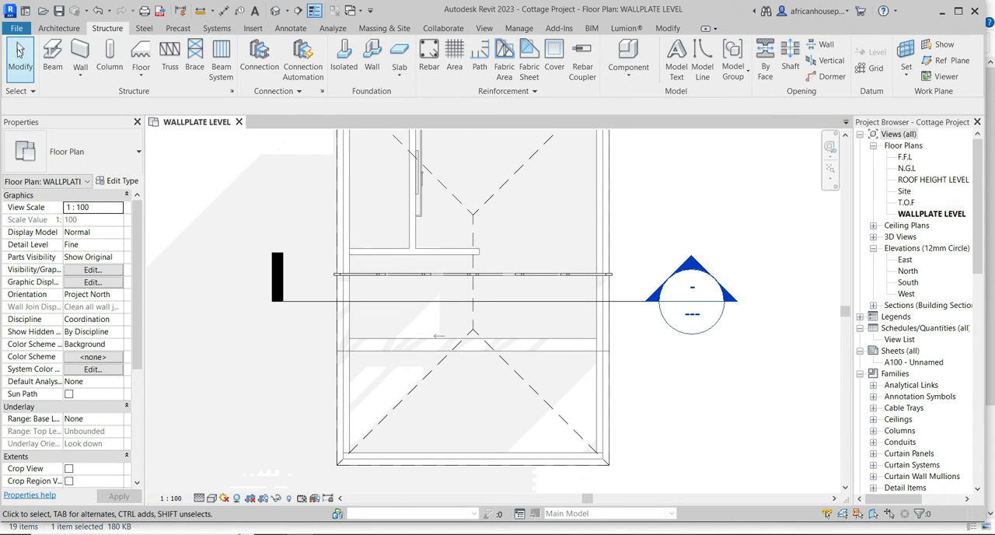
left_click(402, 272)
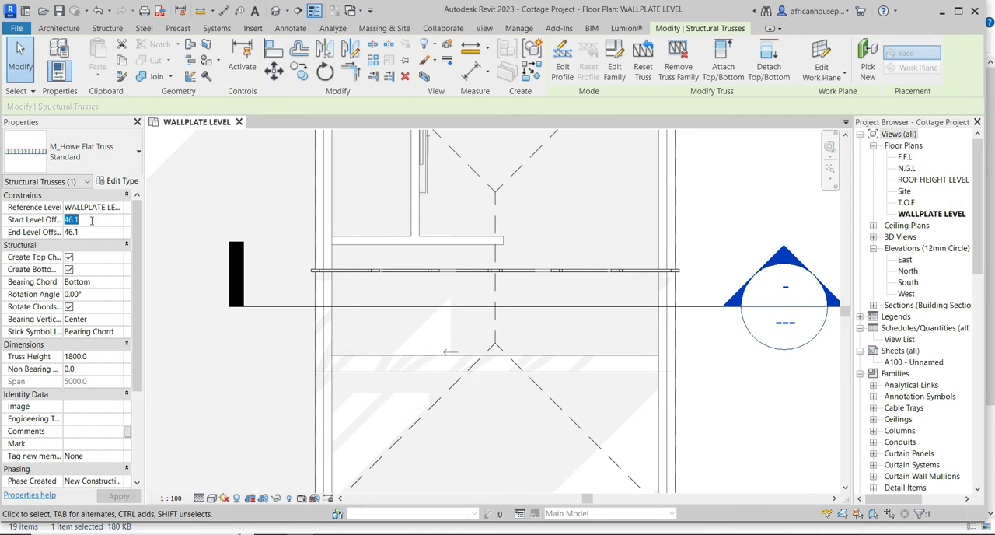
left_click(96, 232)
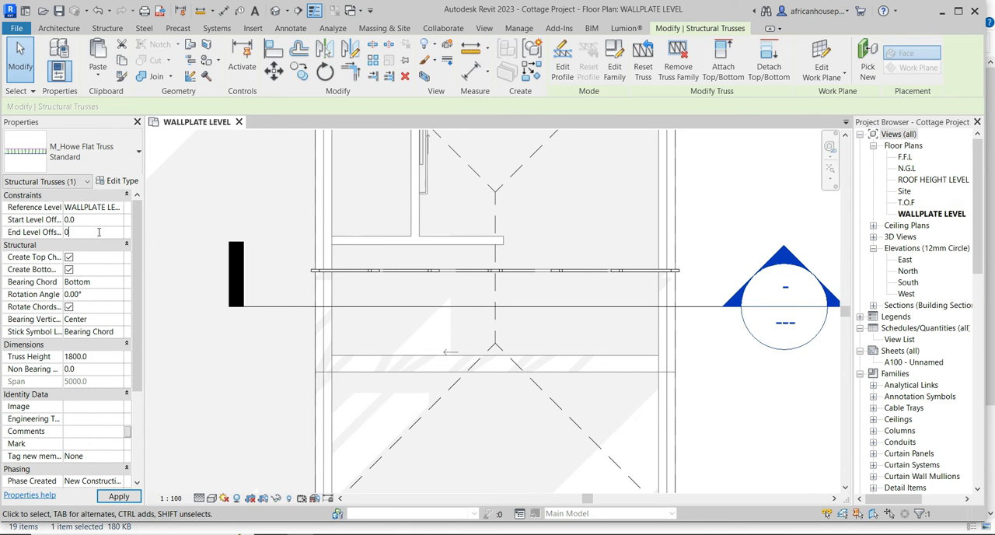
left_click(172, 199)
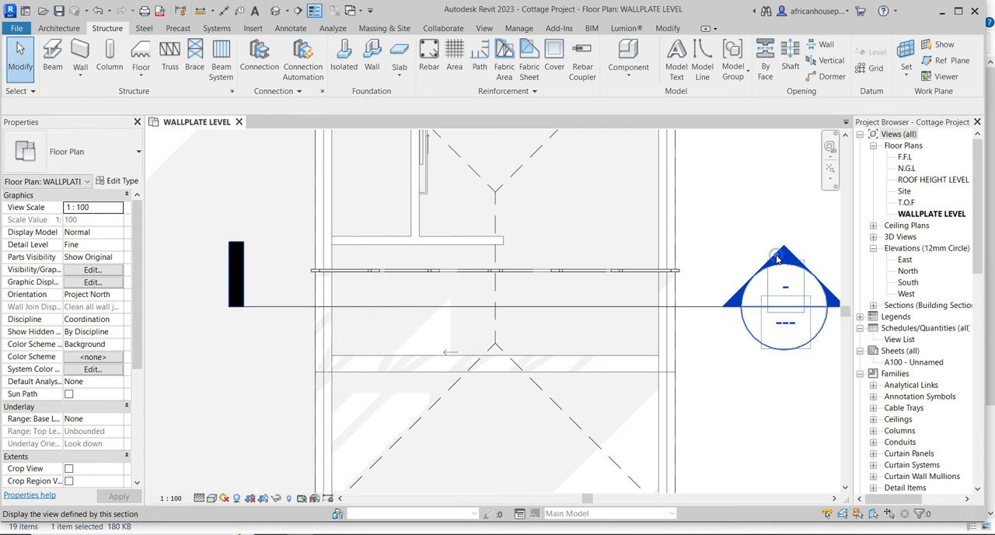
Reopen the section view and attach the top of the Howe truss to the underside of the roof.
double_click(777, 258)
scroll(428, 253, "up", 2)
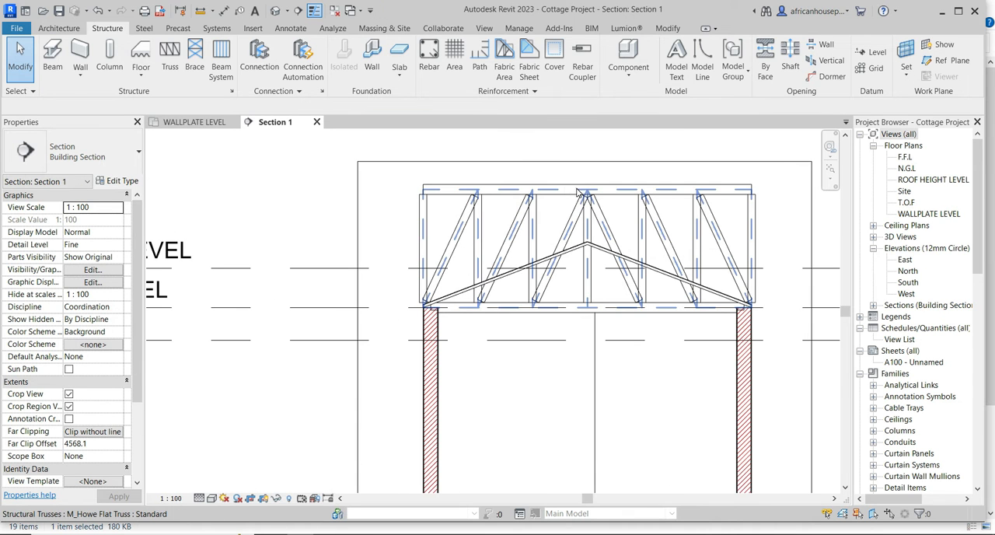
left_click(579, 193)
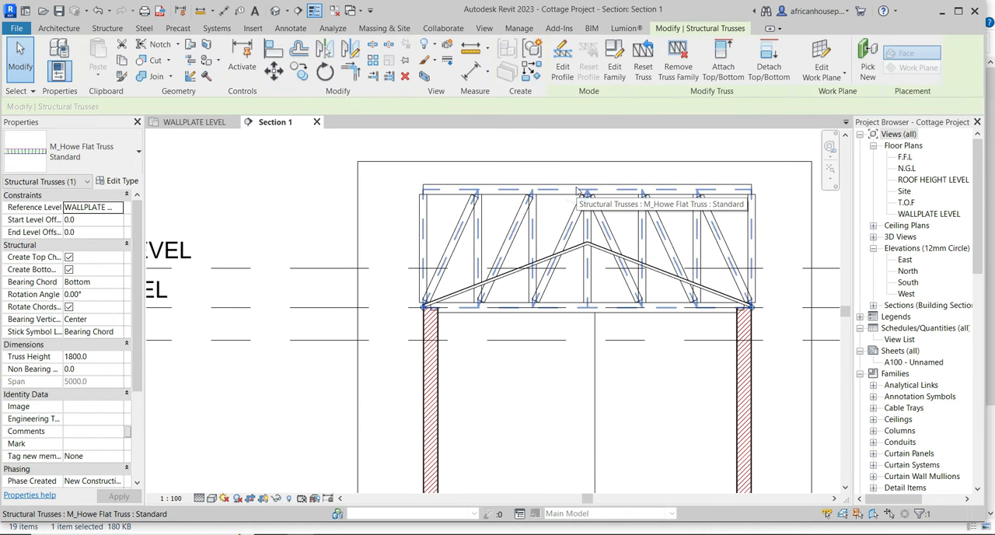
left_click(719, 62)
scroll(537, 263, "up", 1)
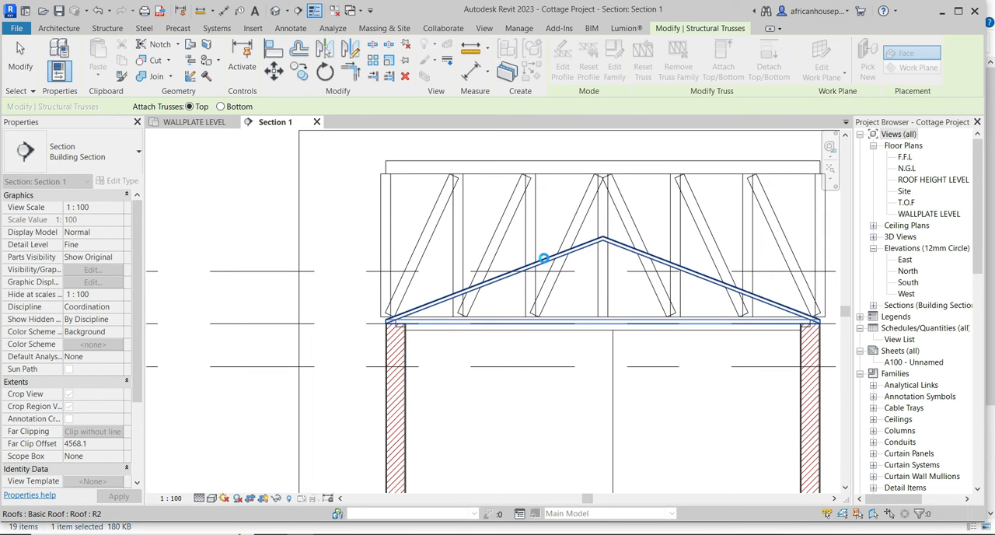
left_click(544, 259)
scroll(459, 303, "down", 2)
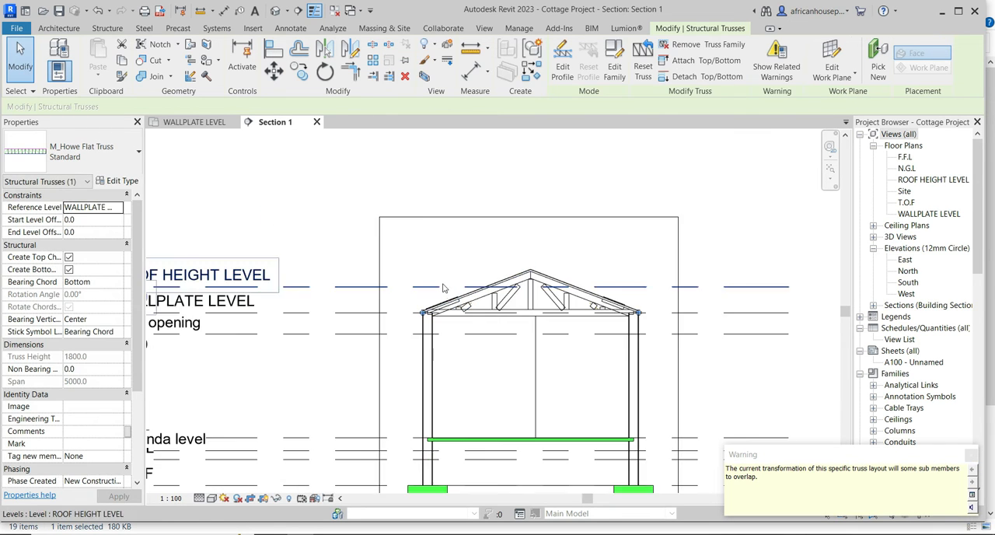
key("Escape")
Hide the truss's symbolic line element in the section view, leaving its timber members displayed.
scroll(534, 352, "up", 10)
scroll(566, 271, "down", 4)
scroll(505, 274, "up", 2)
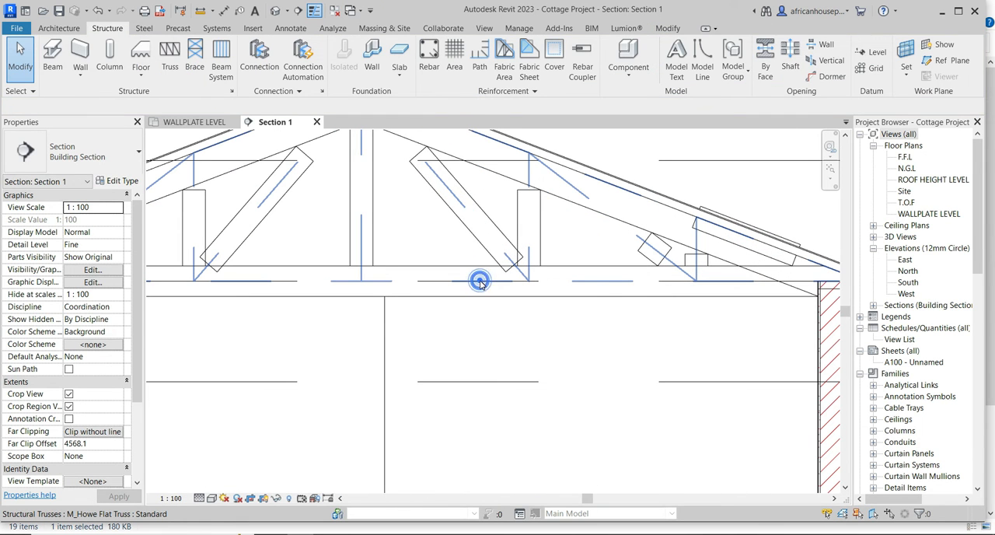
left_click(480, 282)
right_click(481, 285)
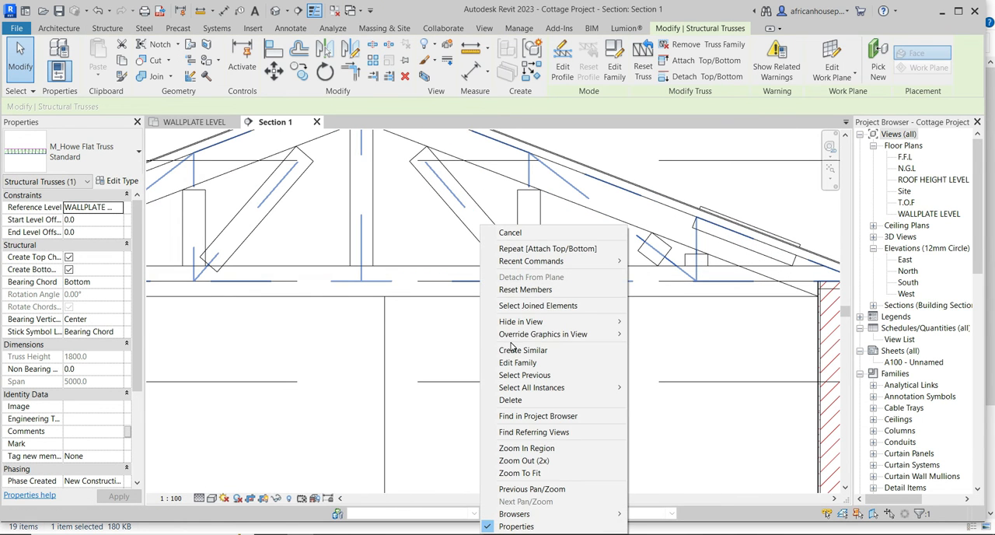
mouse_move(519, 326)
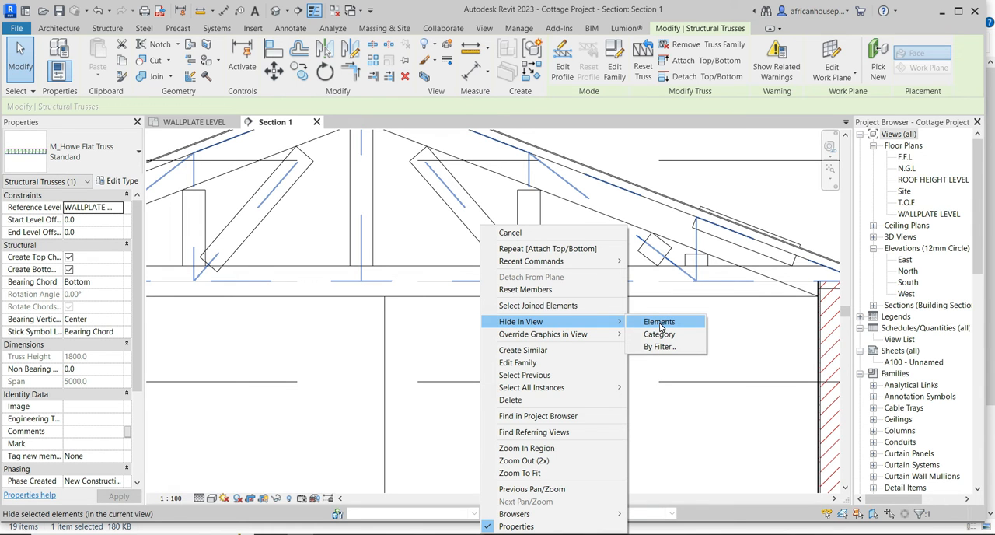
left_click(660, 323)
Unpin and delete the sloping web member that pokes through the roof at the truss's right end.
scroll(609, 243, "up", 4)
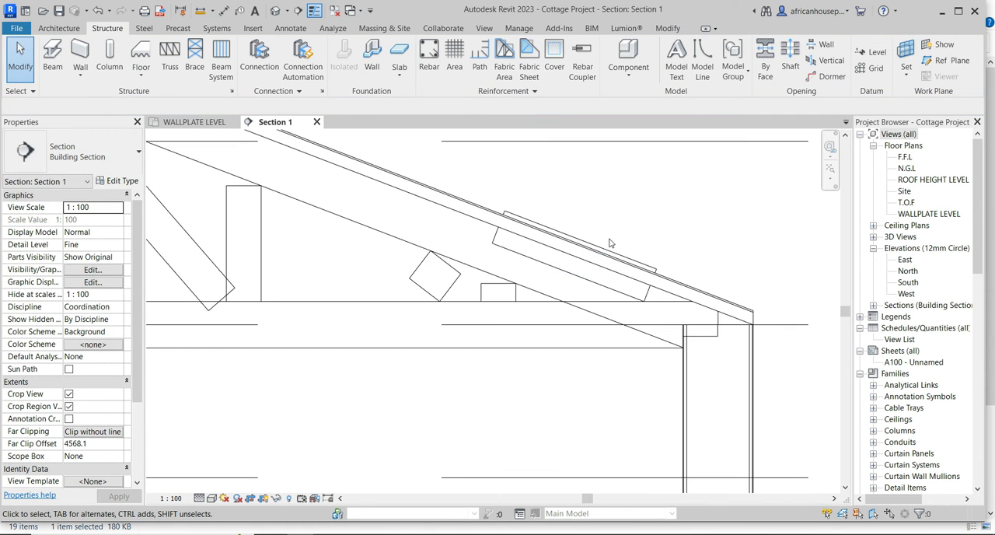
left_click(645, 266)
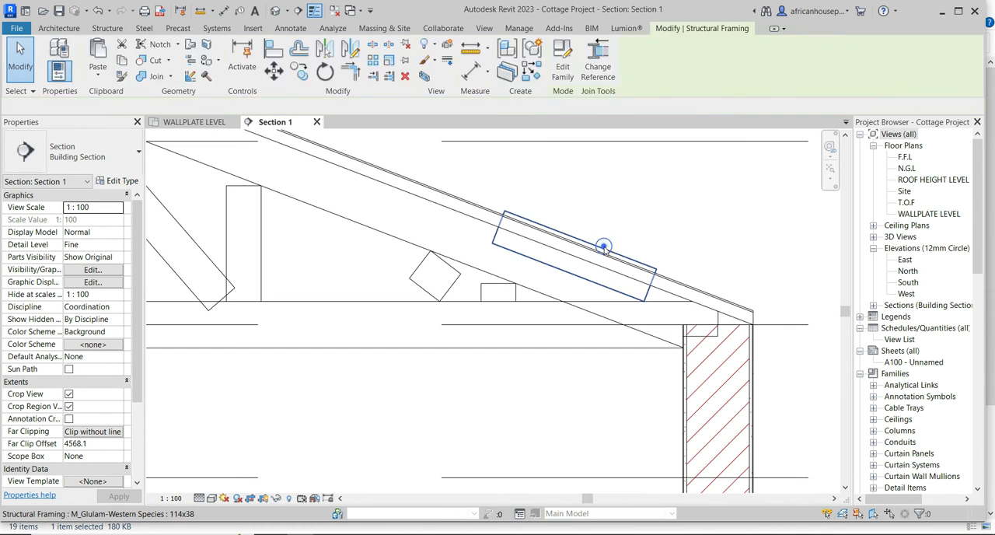
left_click(654, 251)
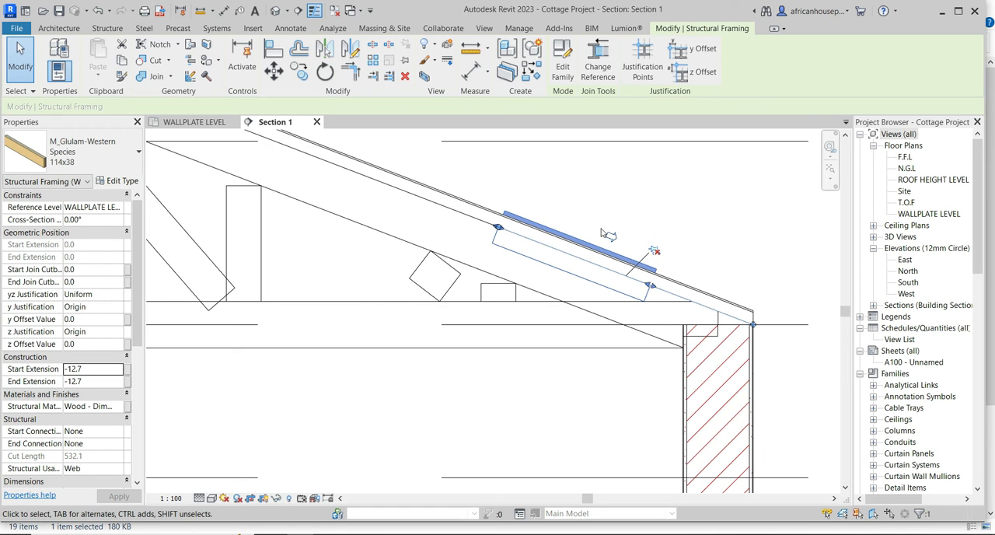
right_click(589, 197)
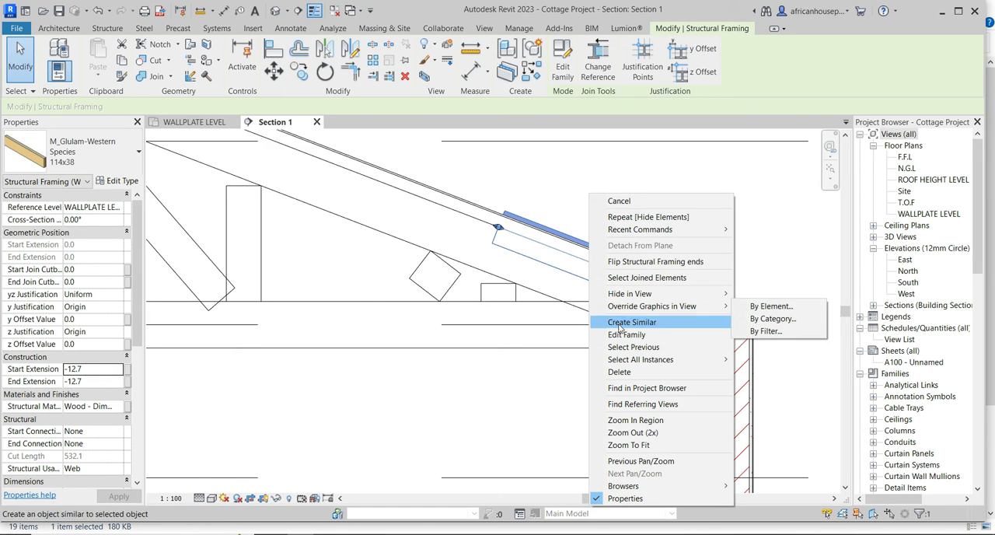
left_click(620, 373)
Unpin and delete the short vertical web stub on the bottom chord near the truss's right end.
left_click(504, 291)
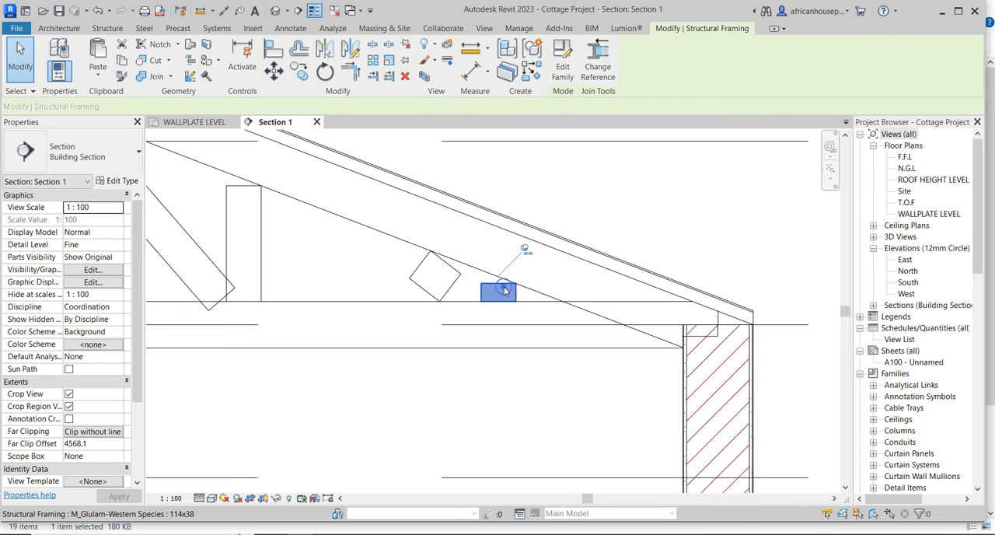
left_click(527, 254)
right_click(486, 291)
left_click(516, 400)
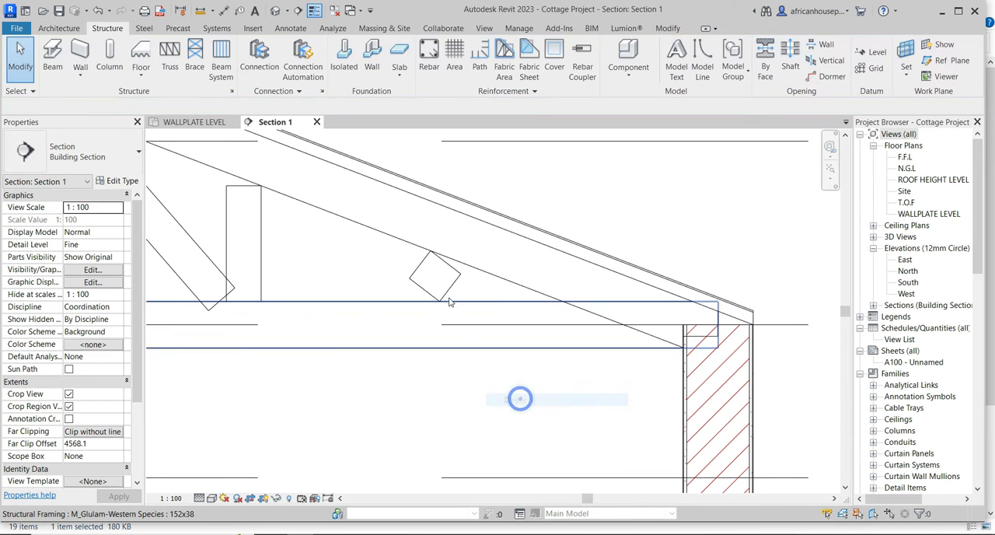
Unpin and delete the short diagonal web stub remaining near the truss's right end.
left_click(437, 237)
left_click(398, 201)
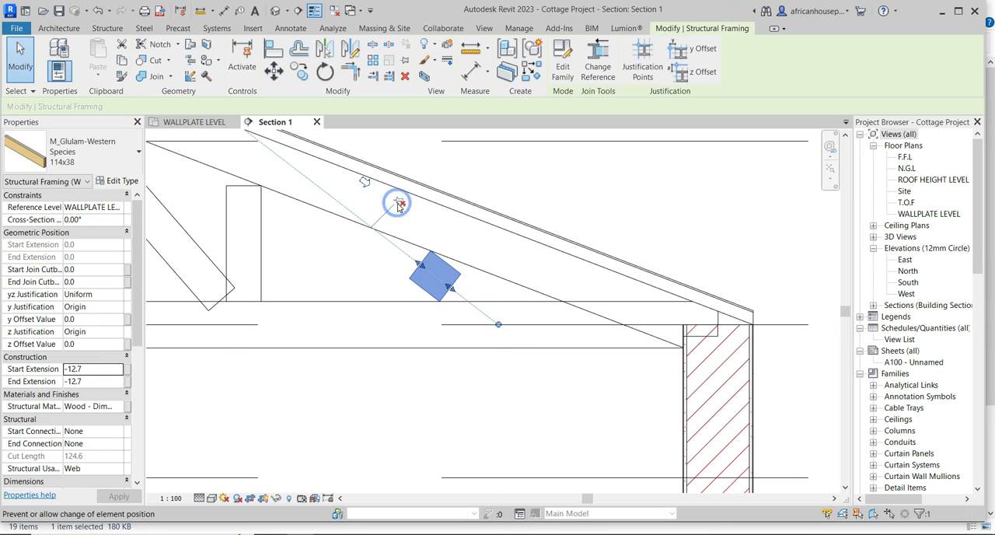
right_click(398, 270)
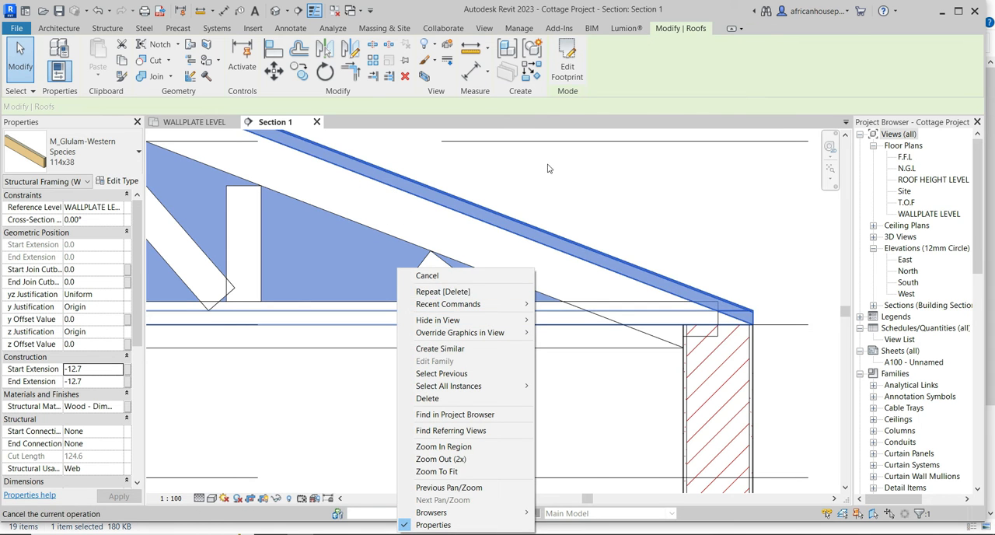
left_click(549, 165)
left_click(437, 280)
right_click(437, 280)
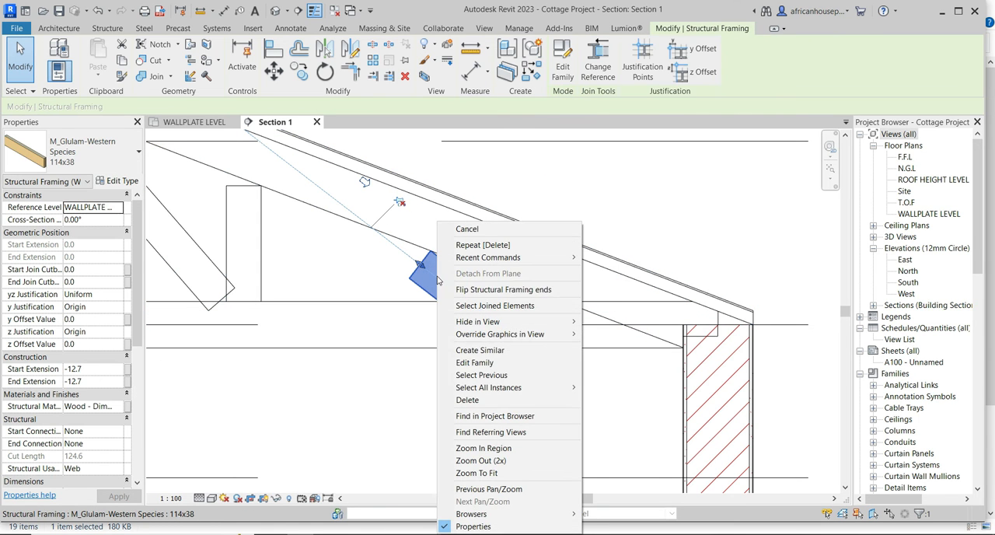
left_click(467, 399)
Unpin and delete the sloping web member that overlaps the roof at the truss's left end.
scroll(466, 399, "down", 6)
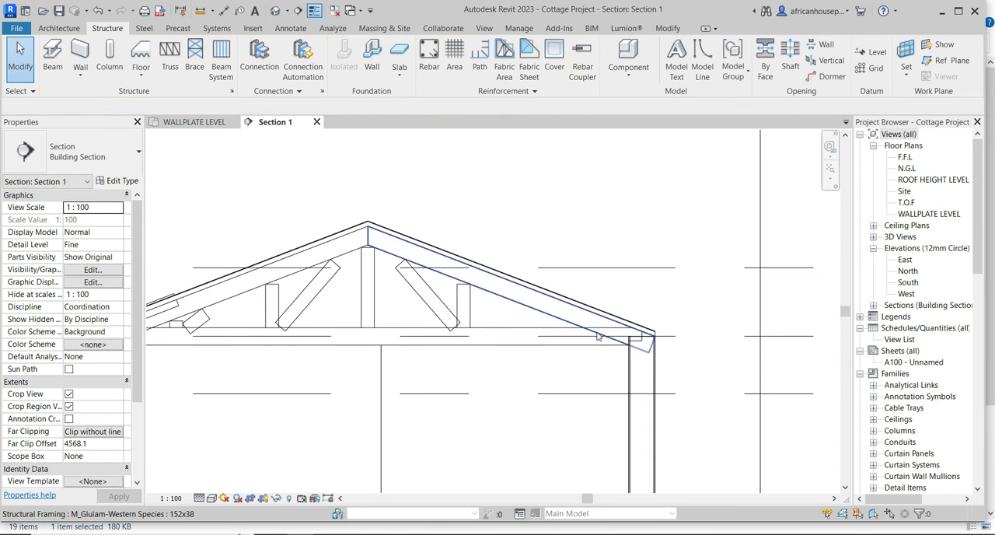
scroll(332, 342, "up", 2)
scroll(332, 342, "up", 5)
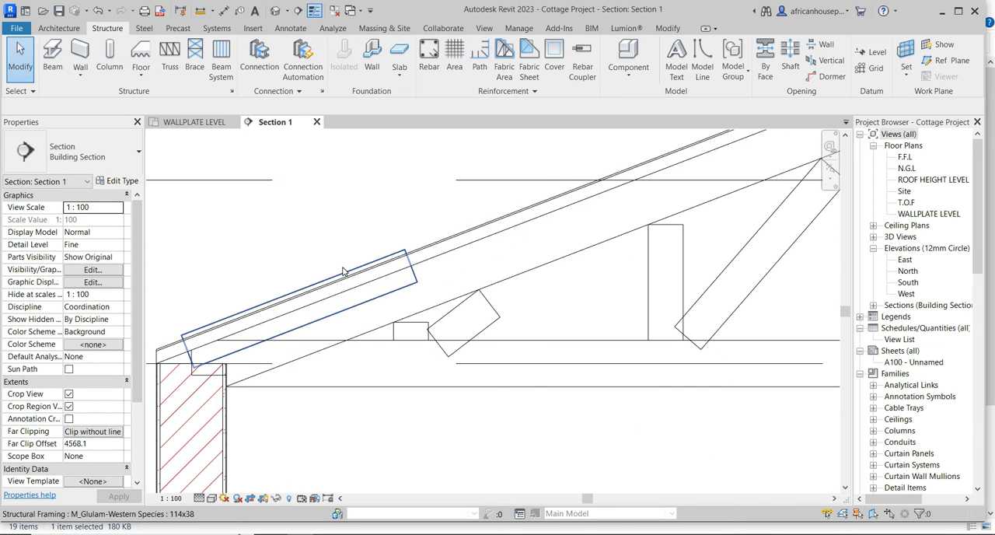
left_click(345, 272)
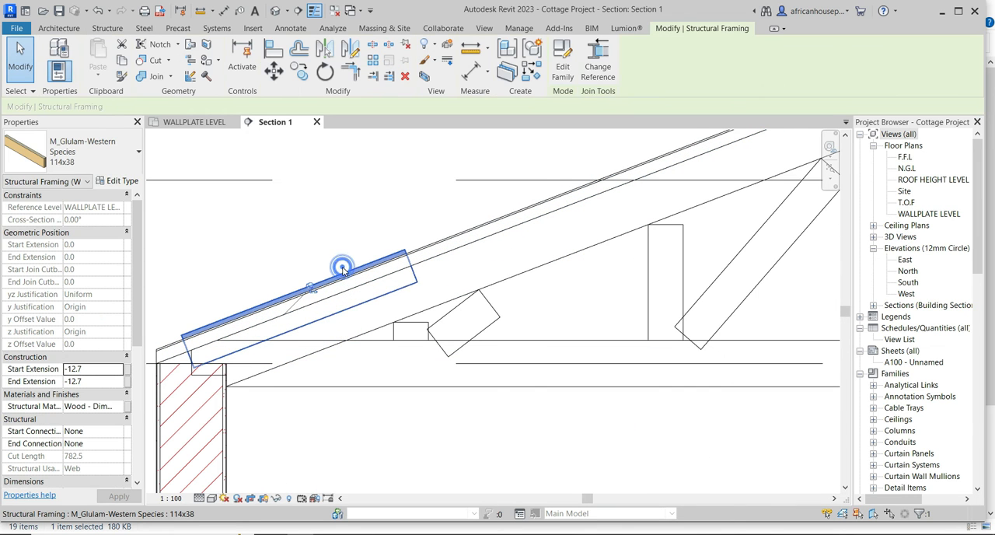
left_click(313, 293)
right_click(293, 279)
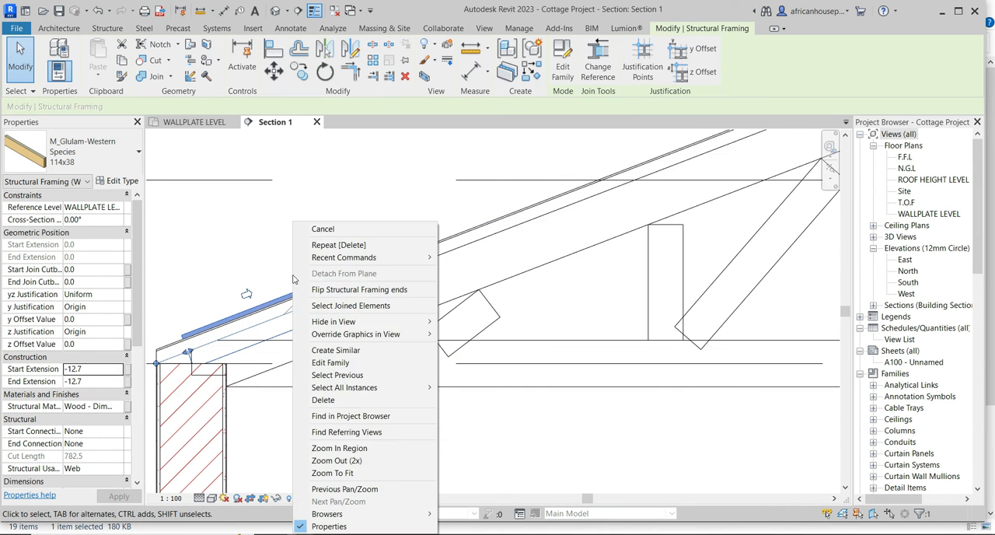
left_click(329, 399)
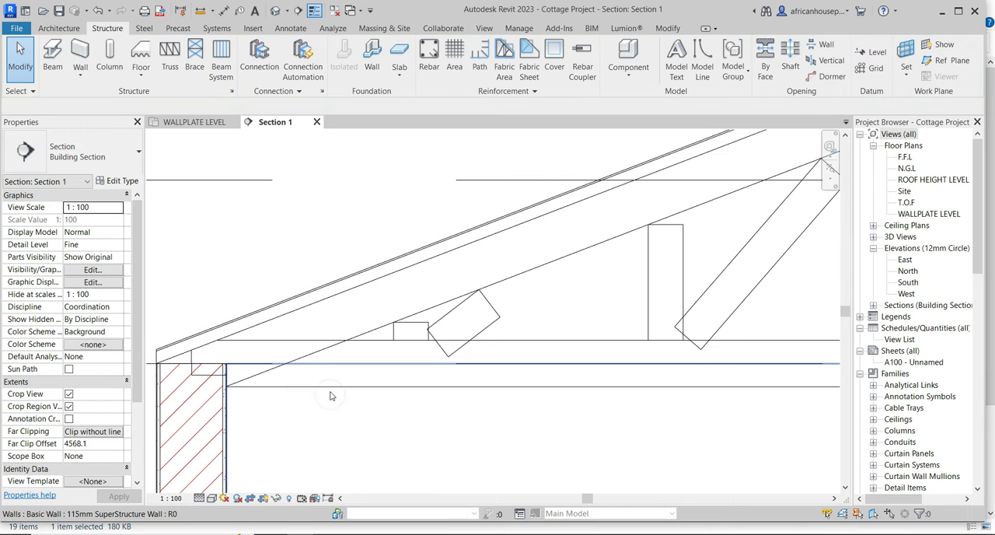
Unpin and delete the short vertical web stub on the bottom chord near the truss's left end.
left_click(419, 330)
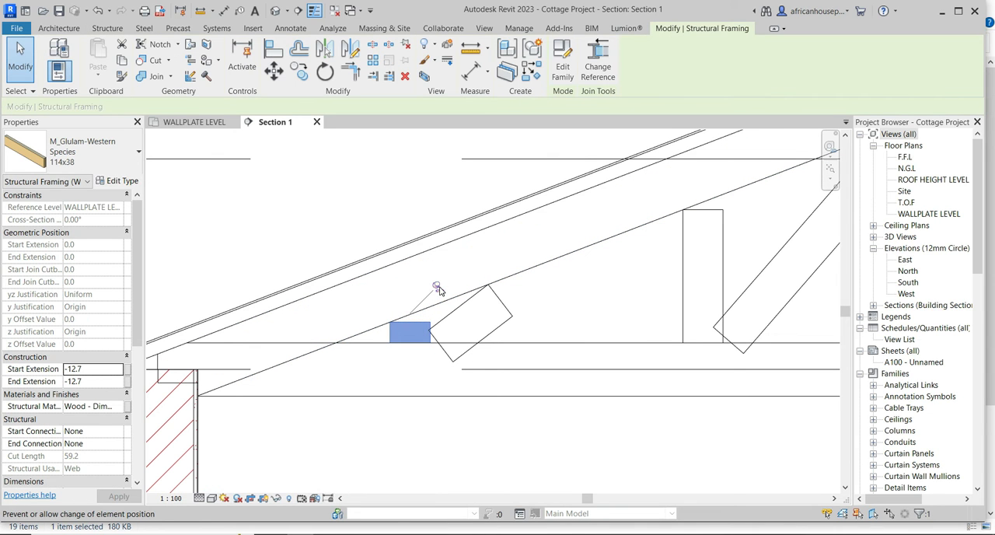
left_click(437, 287)
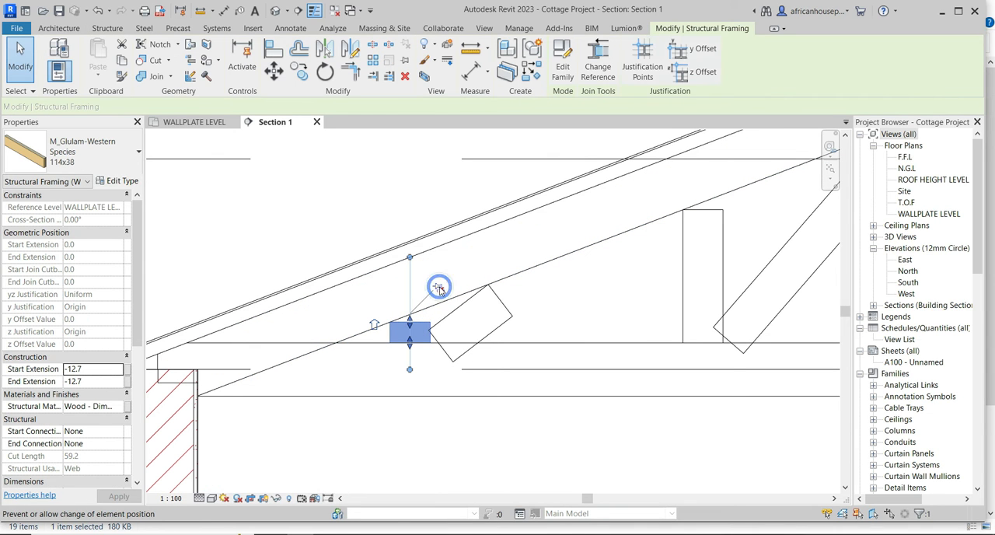
right_click(308, 219)
left_click(344, 393)
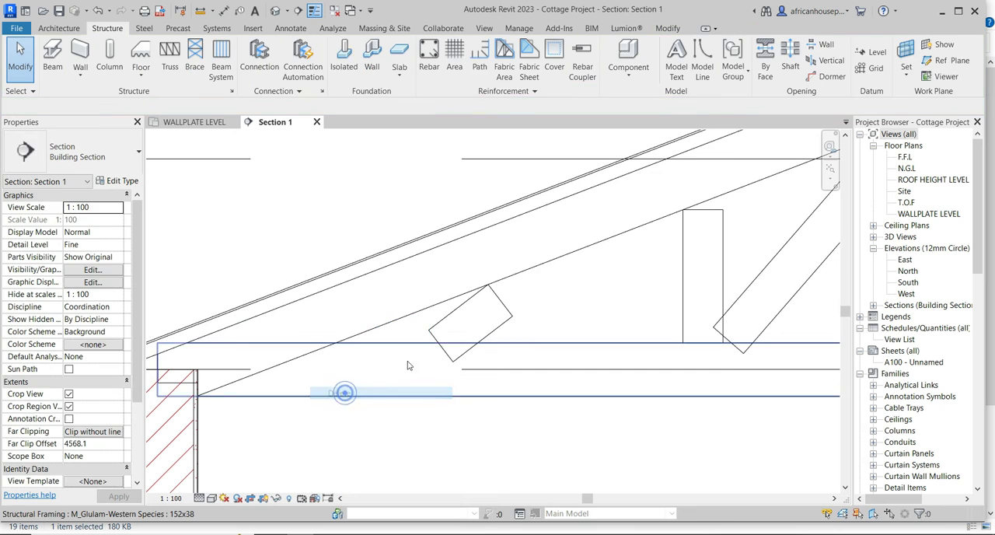
Unpin and delete the short diagonal web stub remaining near the truss's left end.
left_click(460, 326)
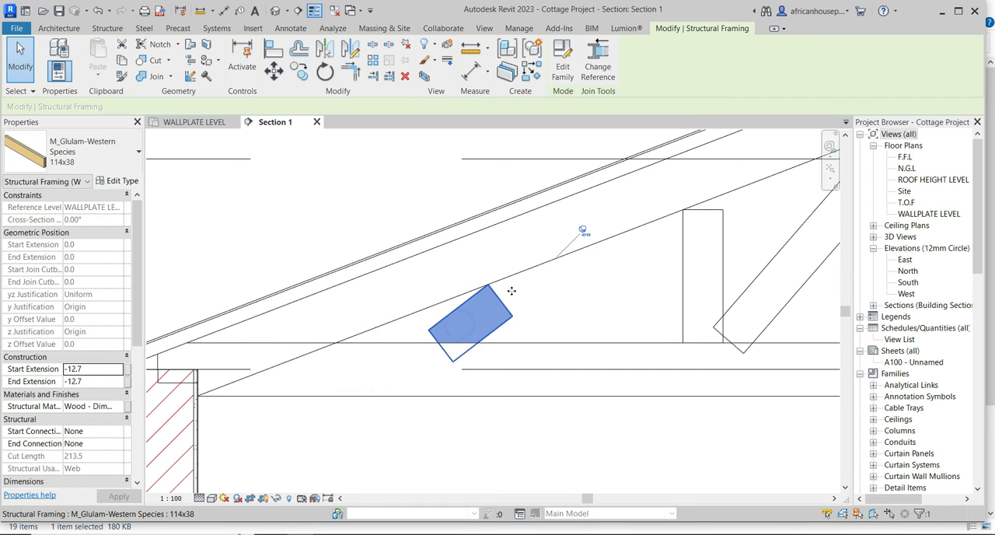
left_click(586, 234)
right_click(454, 327)
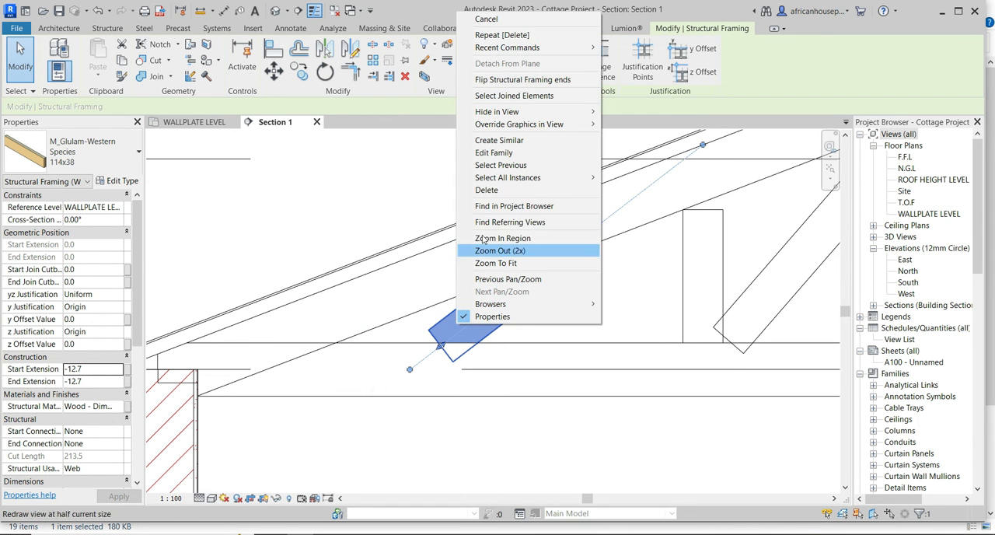
left_click(484, 190)
scroll(302, 339, "down", 6)
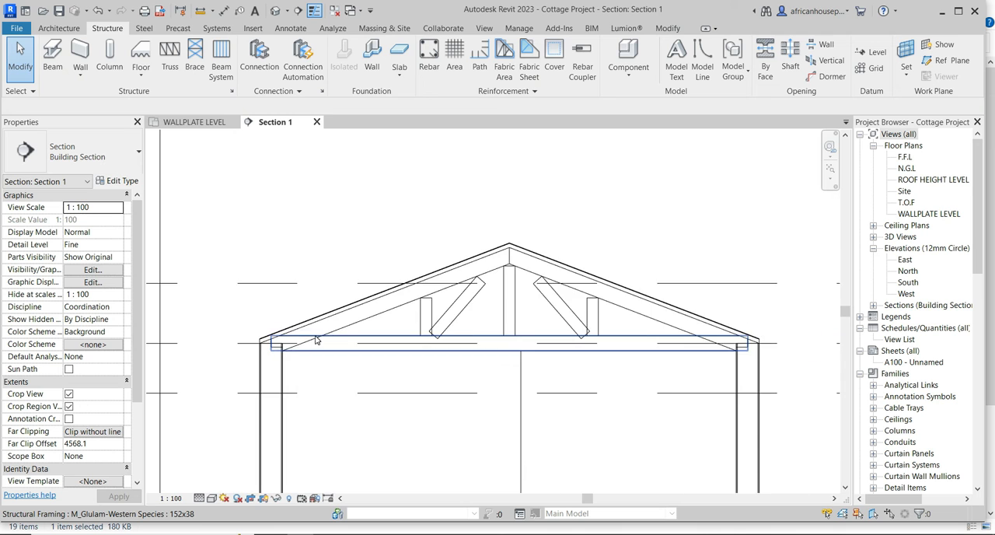
scroll(301, 340, "down", 2)
Close the section view and open the default 3D view of the cottage.
scroll(478, 329, "up", 4)
scroll(450, 312, "up", 2)
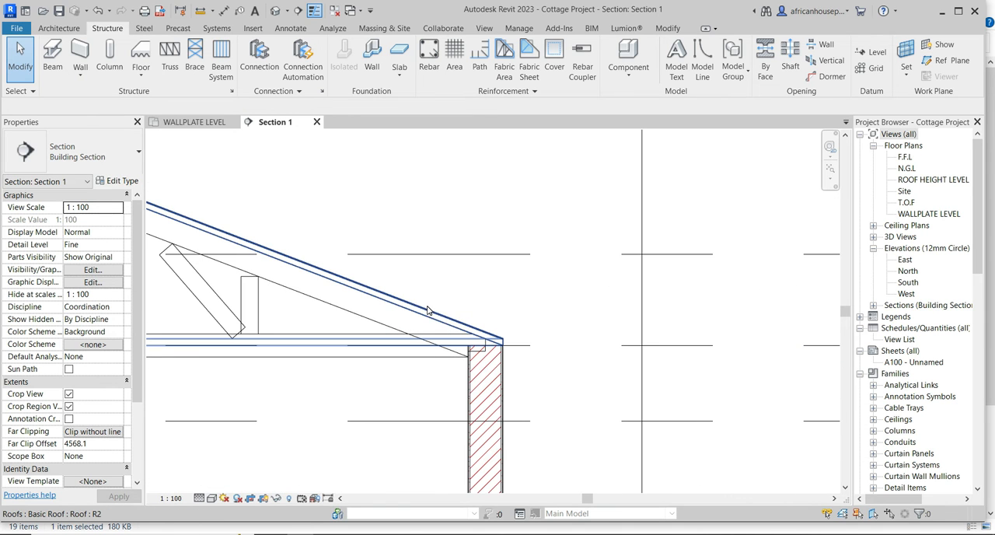
left_click(426, 311)
scroll(426, 310, "down", 3)
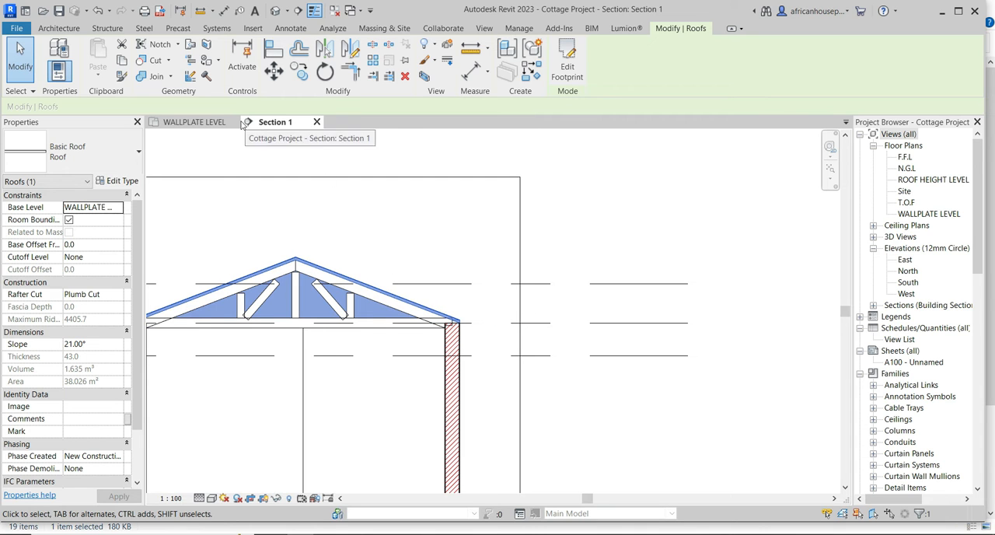
left_click(317, 121)
left_click(276, 10)
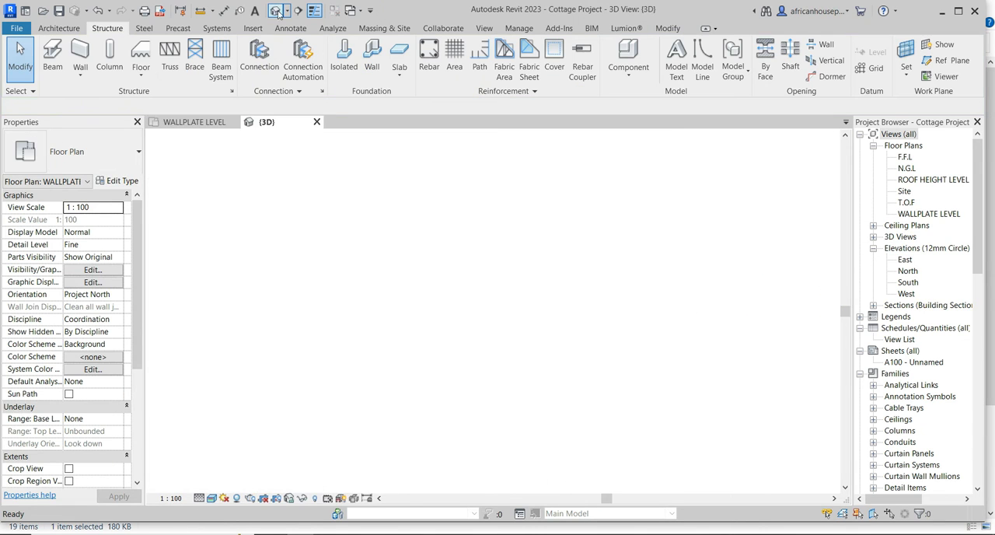
Open the hip roof's footprint sketch for editing and switch to the wallplate level plan.
scroll(496, 355, "up", 3)
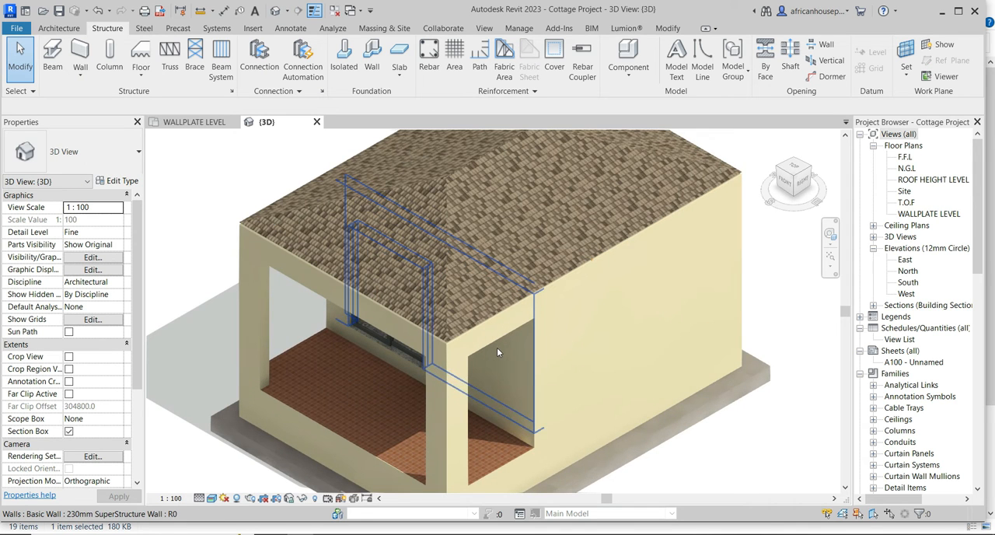
scroll(496, 334, "down", 3)
scroll(490, 243, "up", 1)
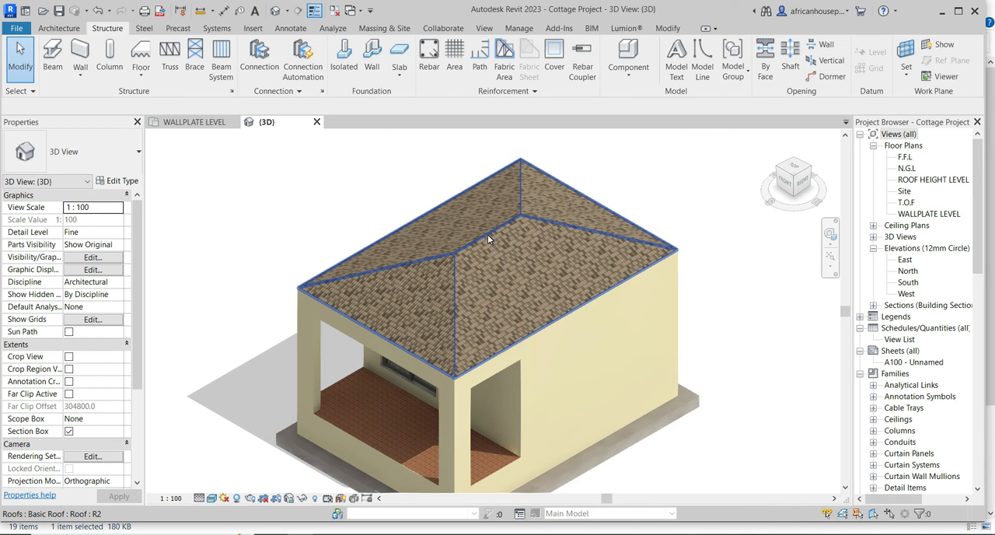
left_click(489, 238)
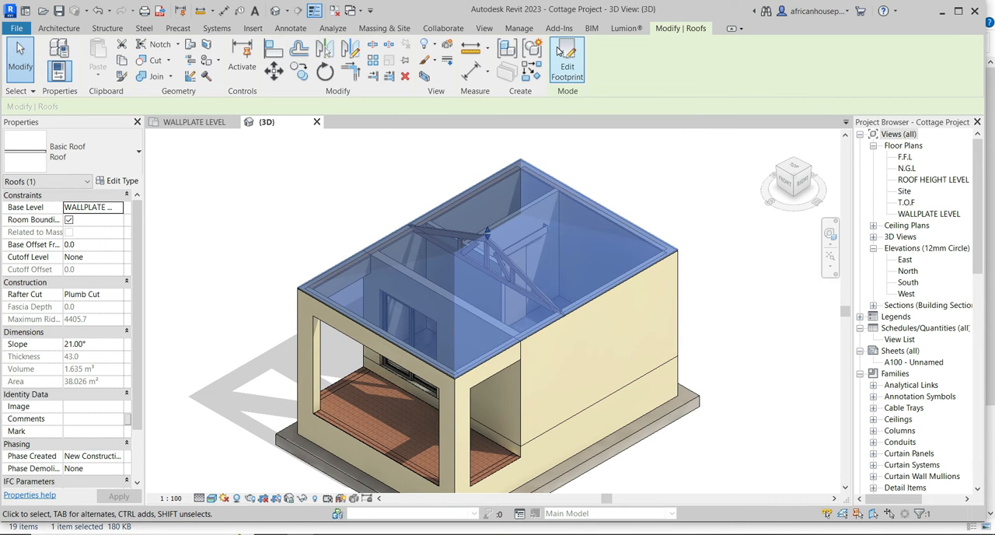
left_click(794, 169)
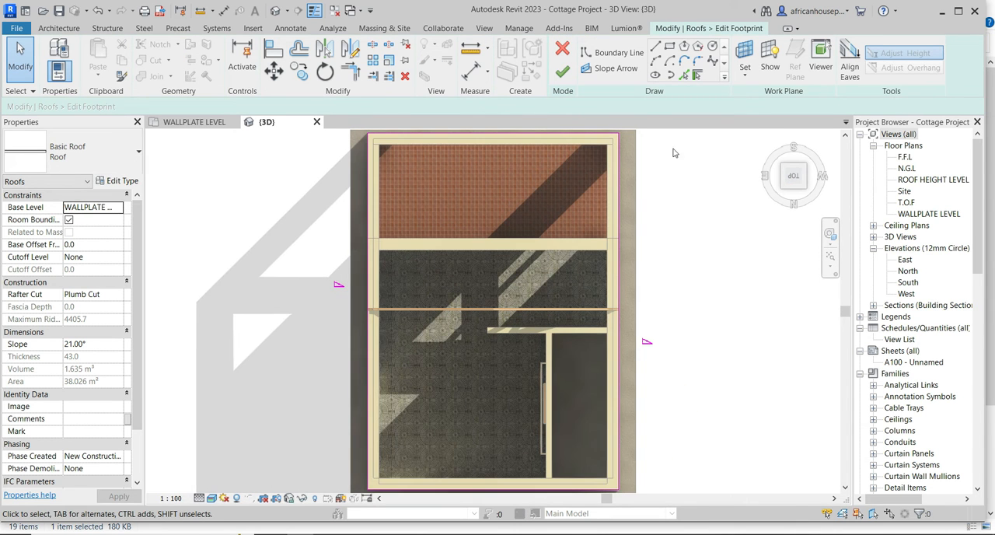
left_click(198, 122)
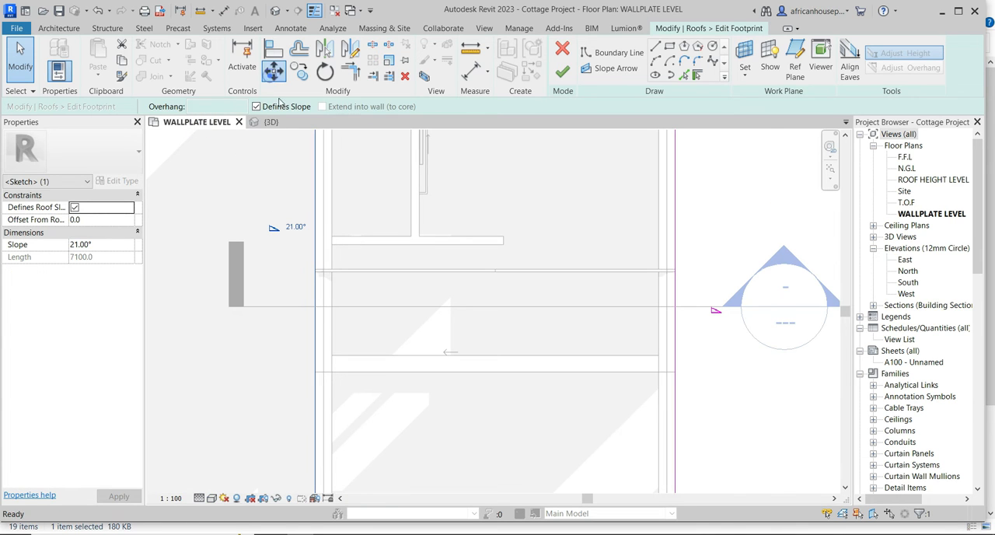
Move the west boundary line of the roof footprint 300 mm outward to form an overhang.
scroll(311, 290, "up", 1)
left_click(318, 279)
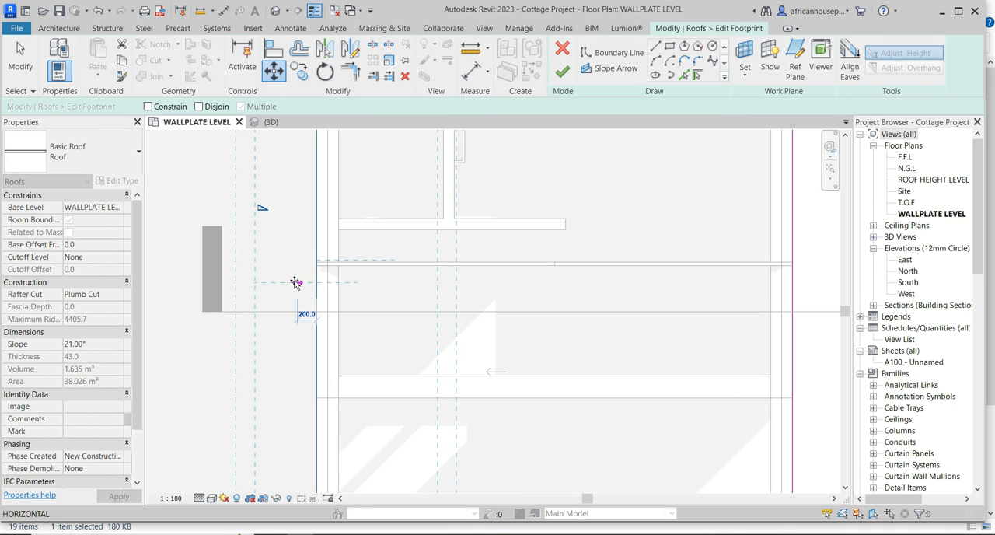
left_click(287, 282)
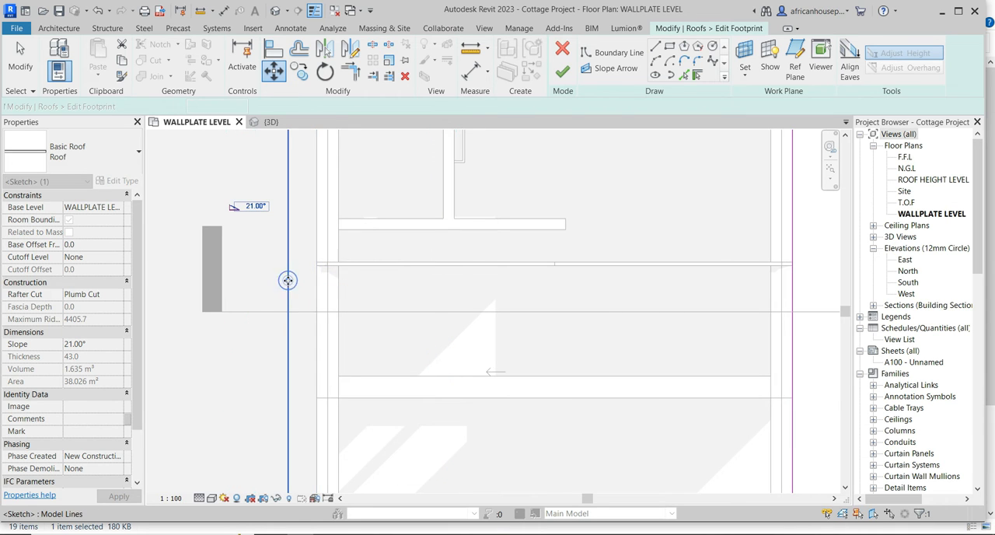
scroll(292, 293, "down", 3)
Move the north boundary line of the roof footprint 300 mm outward beyond the wall.
middle_click_drag(370, 197, 426, 329)
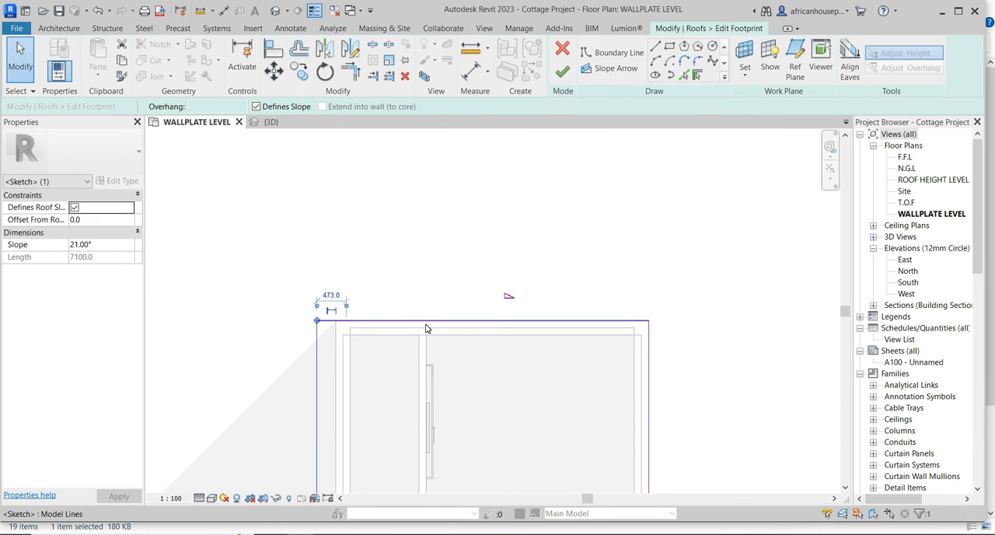
left_click(274, 71)
left_click(482, 320)
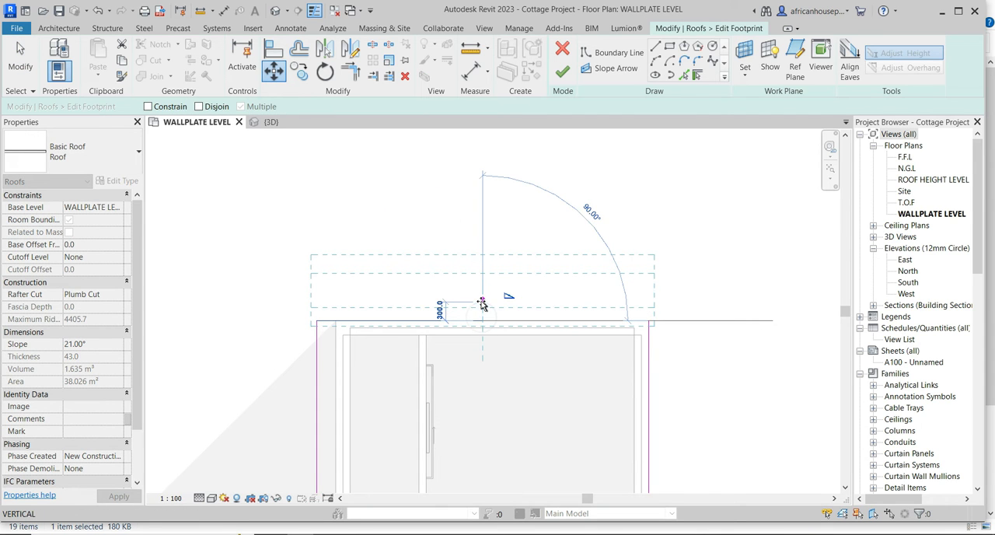
left_click(482, 304)
scroll(534, 340, "down", 3)
Move the east boundary line of the roof footprint 600 mm outward from the wall.
scroll(533, 340, "up", 2)
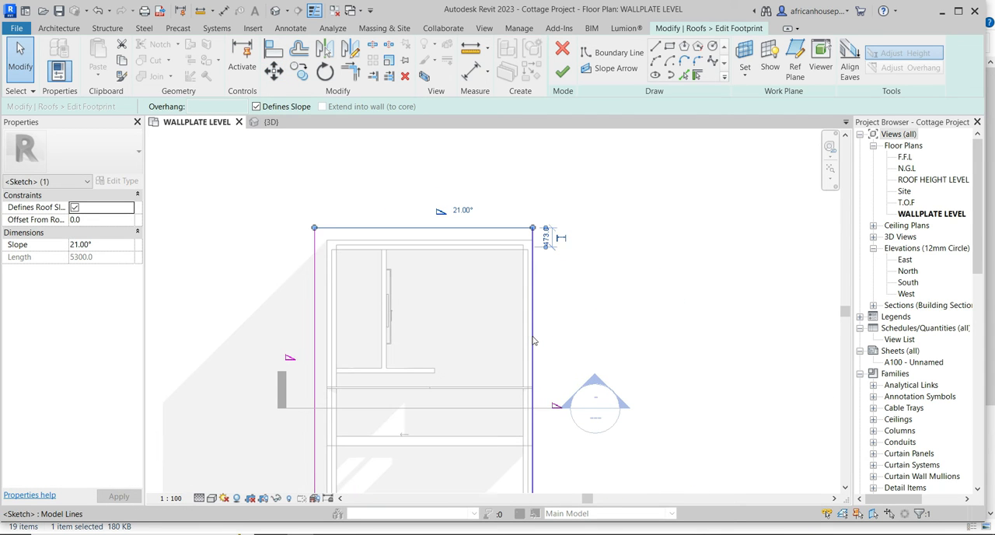
left_click(533, 340)
left_click(274, 71)
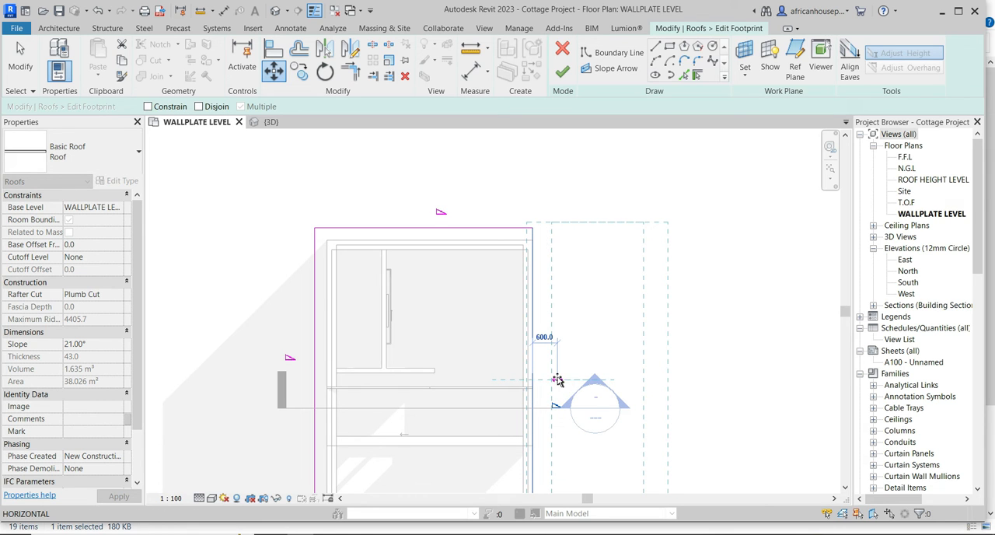
left_click(557, 380)
scroll(590, 385, "up", 2)
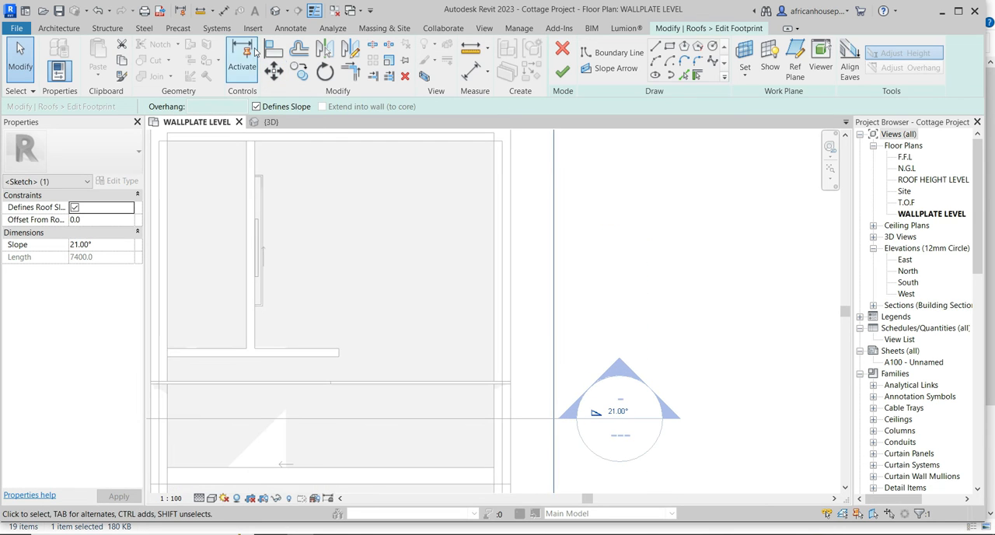
Move the east boundary line of the roof footprint 300 mm back toward the wall, leaving a 300 mm overhang.
left_click(273, 70)
left_click(551, 374)
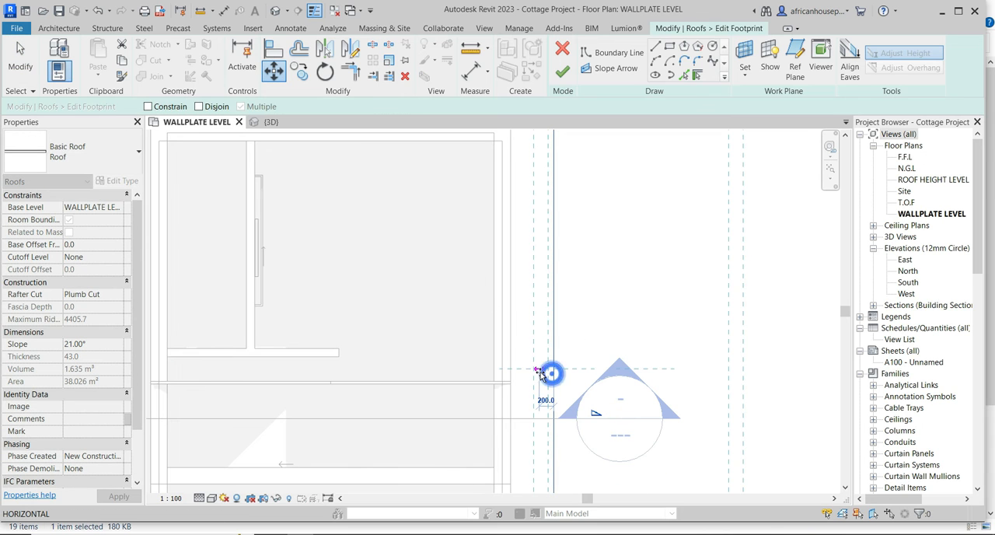
left_click(533, 374)
scroll(487, 279, "down", 4)
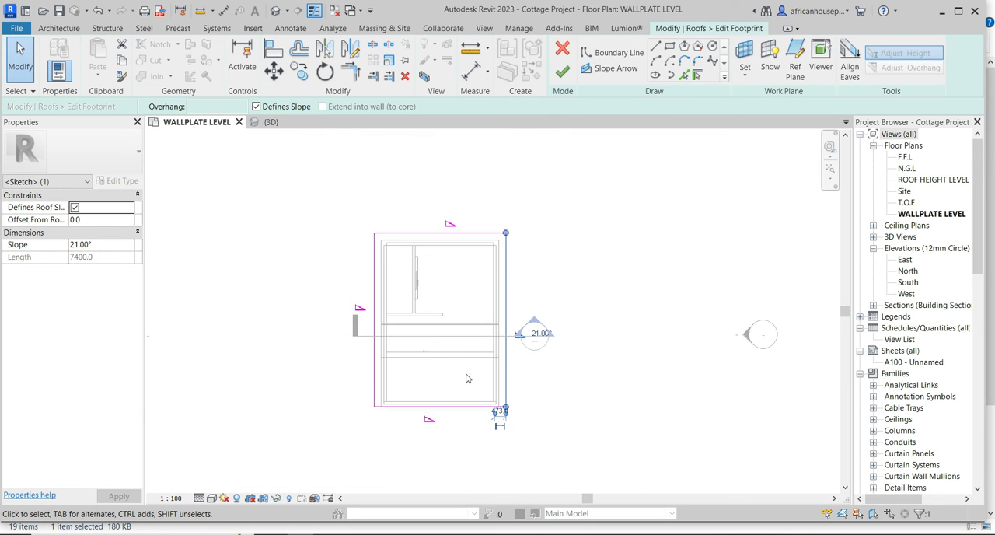
Move the south boundary line of the roof footprint 300 mm outward and finish the footprint sketch.
scroll(422, 407, "up", 4)
left_click(413, 387)
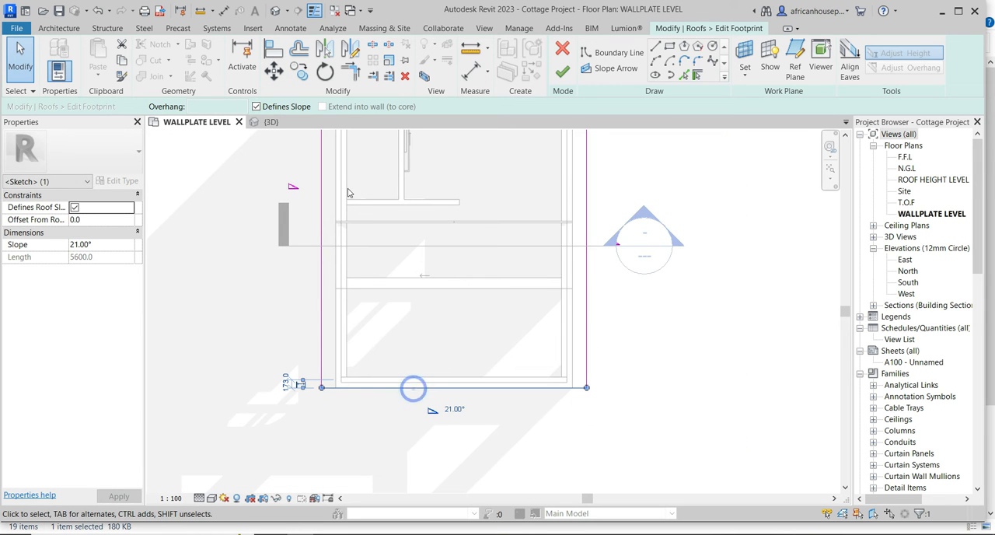
left_click(277, 70)
scroll(444, 395, "up", 4)
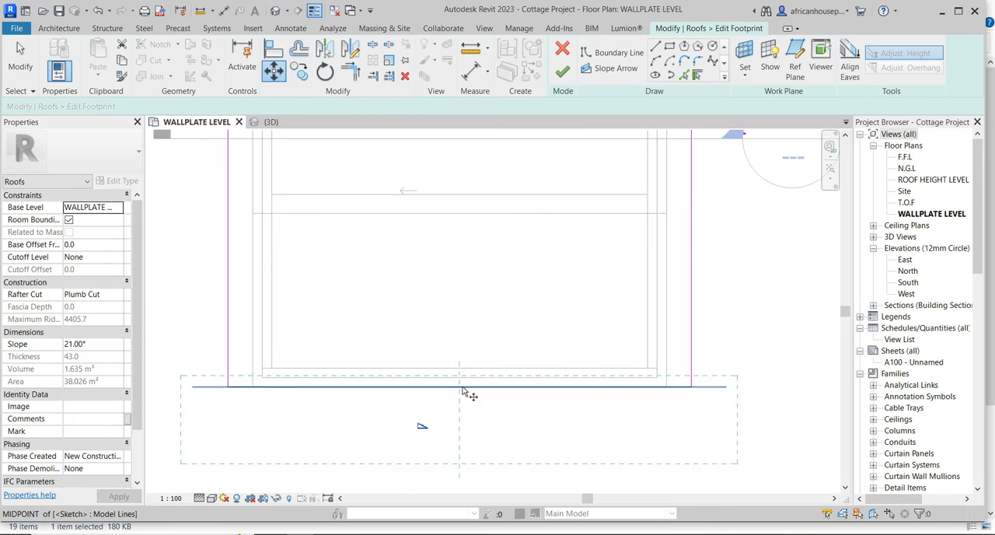
left_click(458, 386)
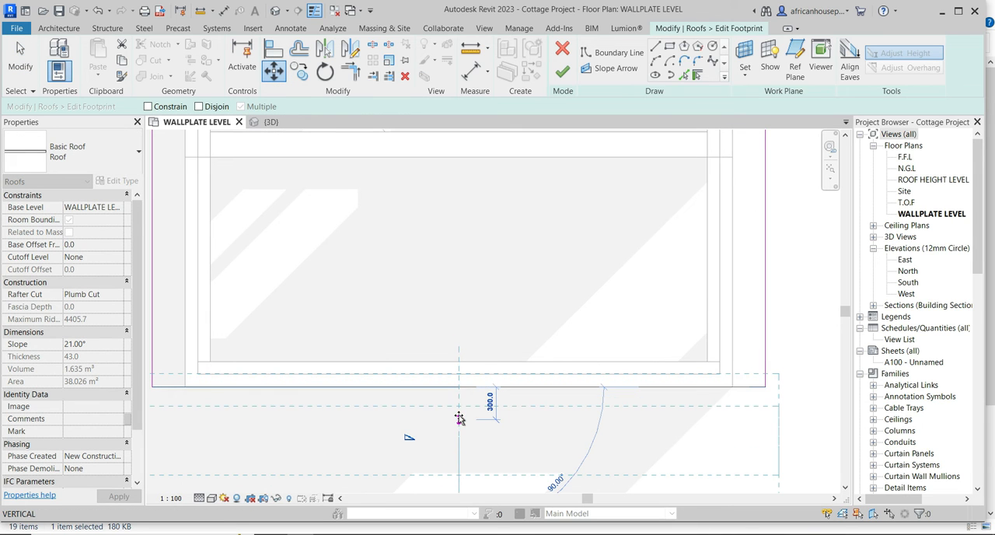
left_click(459, 418)
scroll(458, 415, "down", 5)
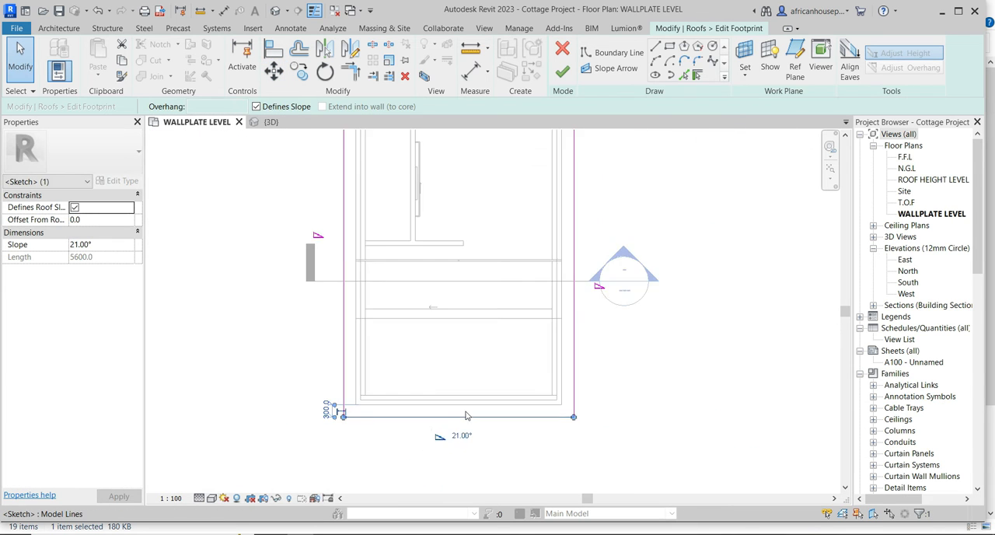
left_click(563, 73)
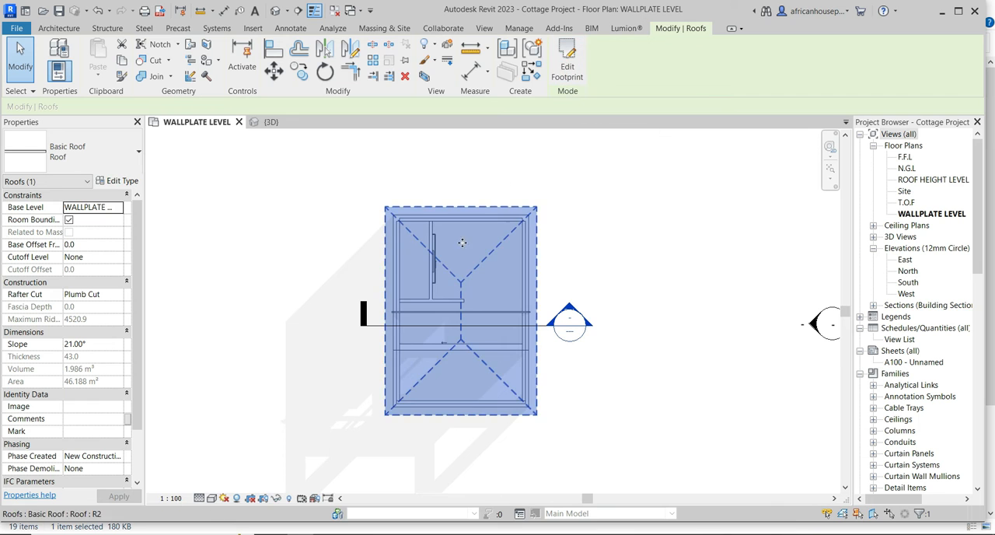
Open the building section view, unpin the truss's left top chord and extend its lower end to the roof eave.
left_click(326, 310)
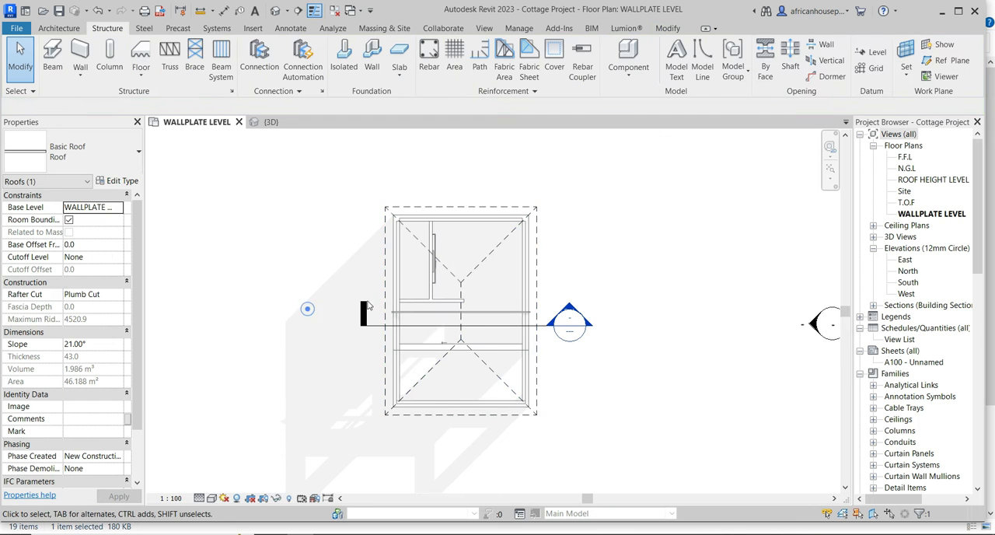
double_click(572, 304)
scroll(519, 231, "up", 5)
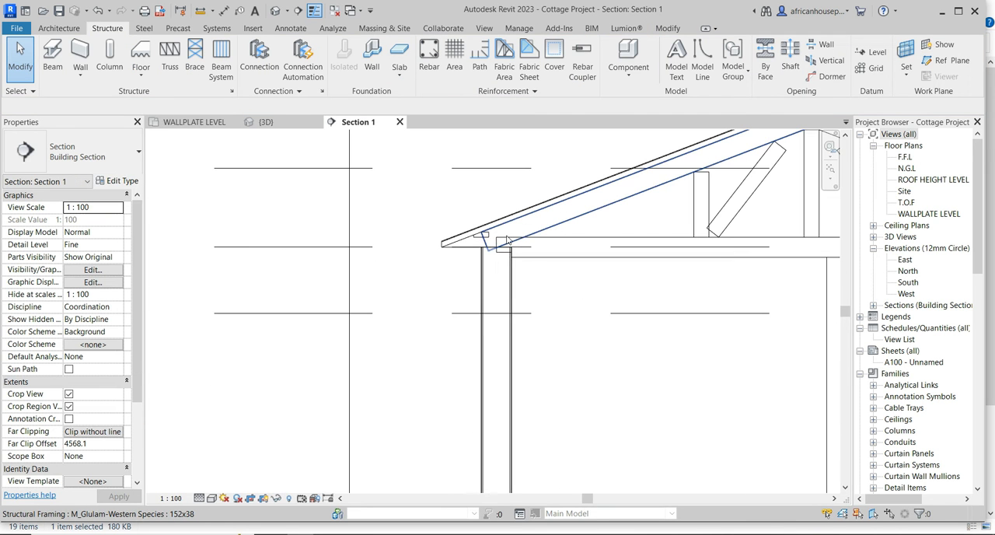
left_click(519, 231)
scroll(525, 233, "down", 4)
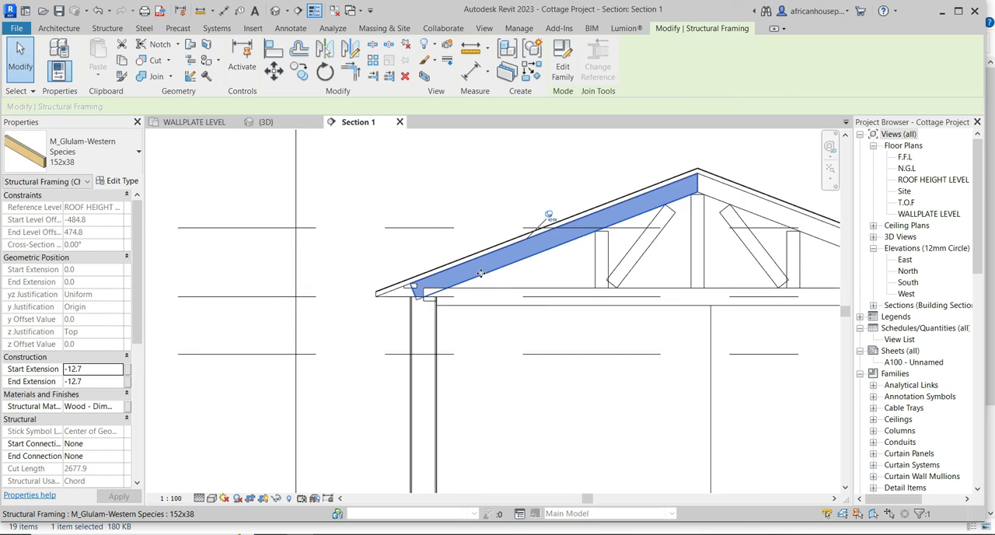
scroll(528, 236, "up", 2)
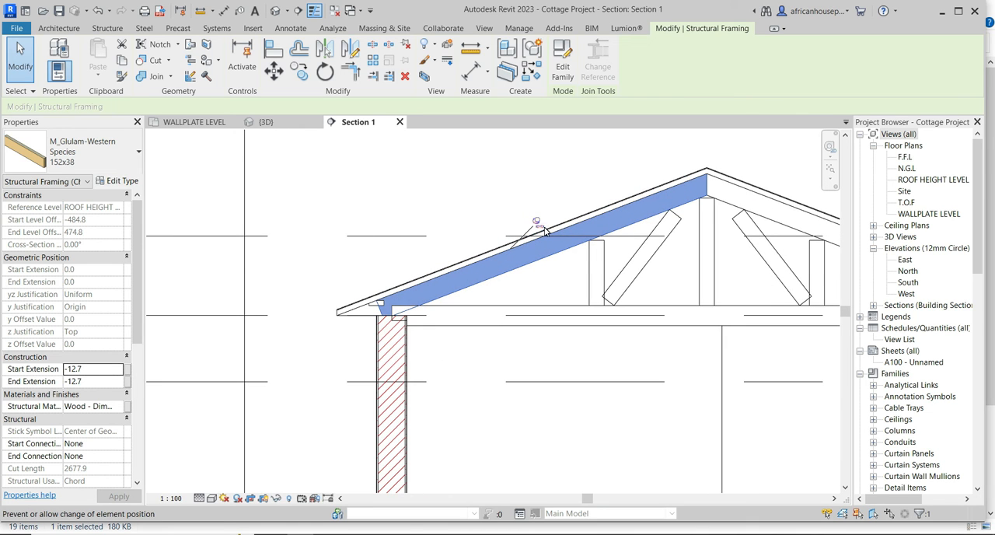
scroll(386, 312, "up", 3)
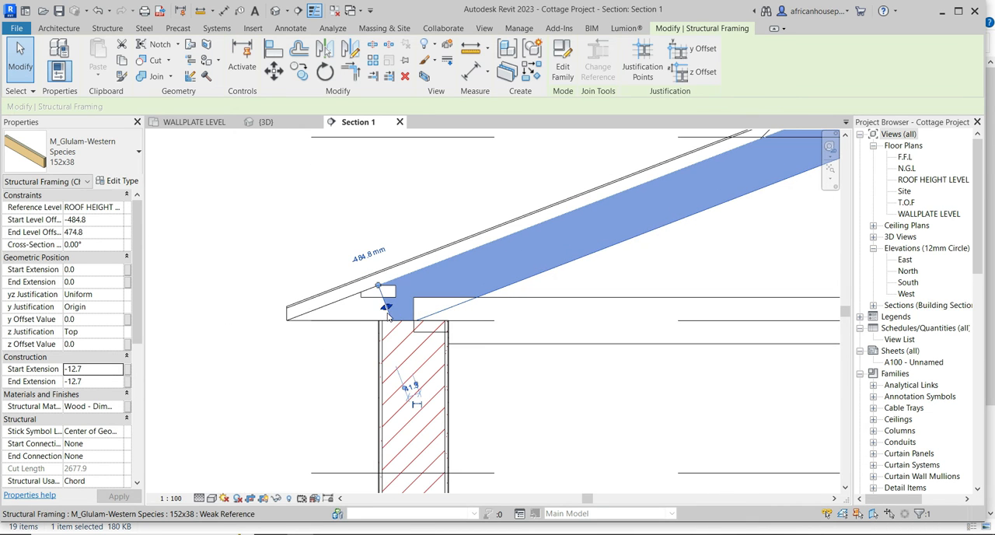
left_click_drag(385, 309, 294, 342)
Unpin the truss's right top chord and stretch its lower end out past the wall to the roof eave.
scroll(261, 354, "down", 4)
scroll(536, 342, "up", 5)
left_click(377, 290)
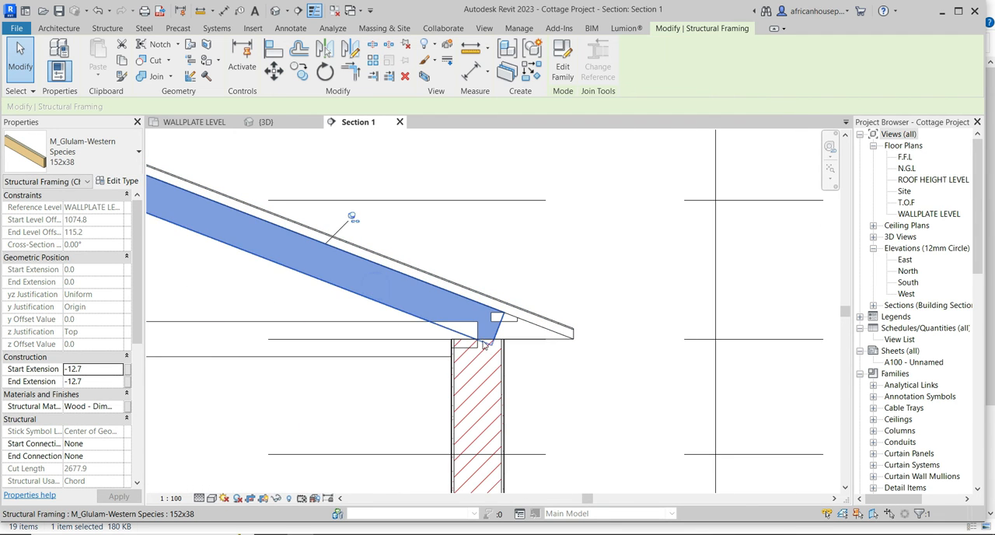
scroll(487, 340, "up", 3)
scroll(472, 295, "down", 2)
left_click(332, 189)
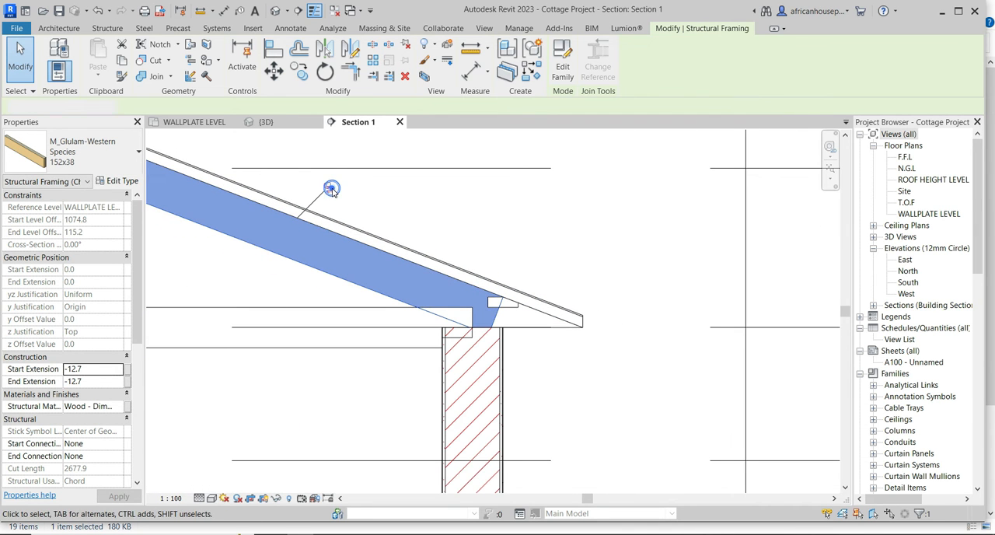
left_click_drag(501, 321, 572, 346)
left_click(602, 228)
Unpin and delete the short 114x38 web member above the right wall.
scroll(520, 293, "up", 2)
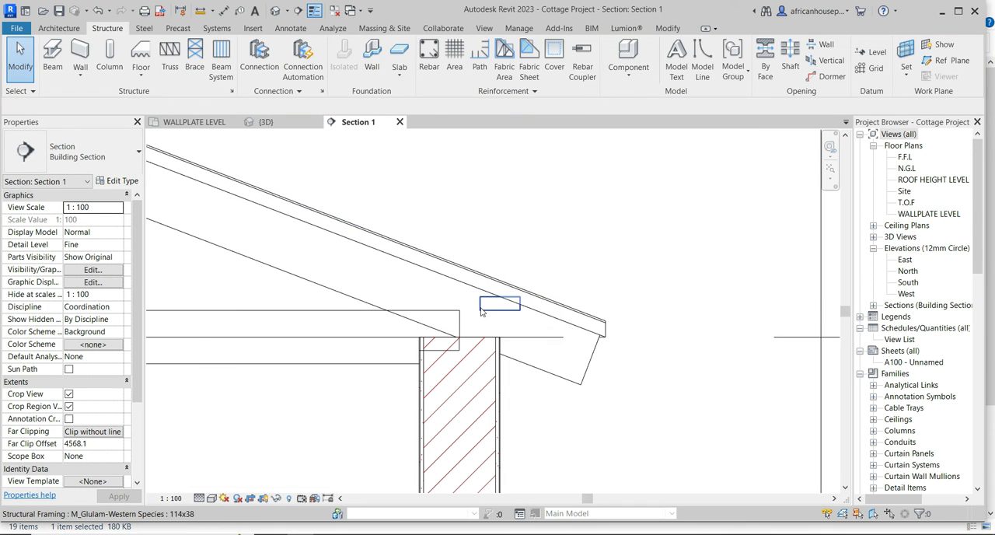
left_click(482, 310)
left_click(528, 292)
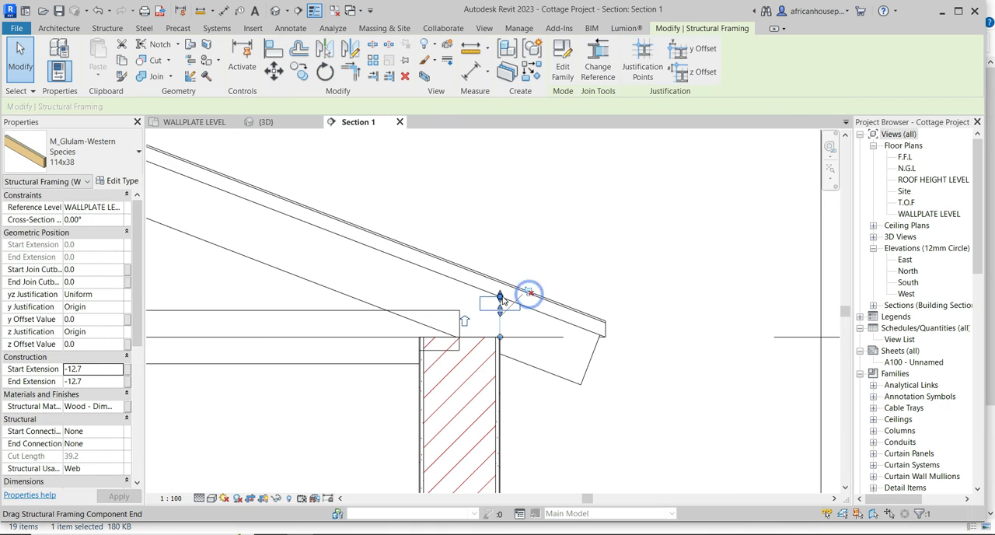
right_click(495, 303)
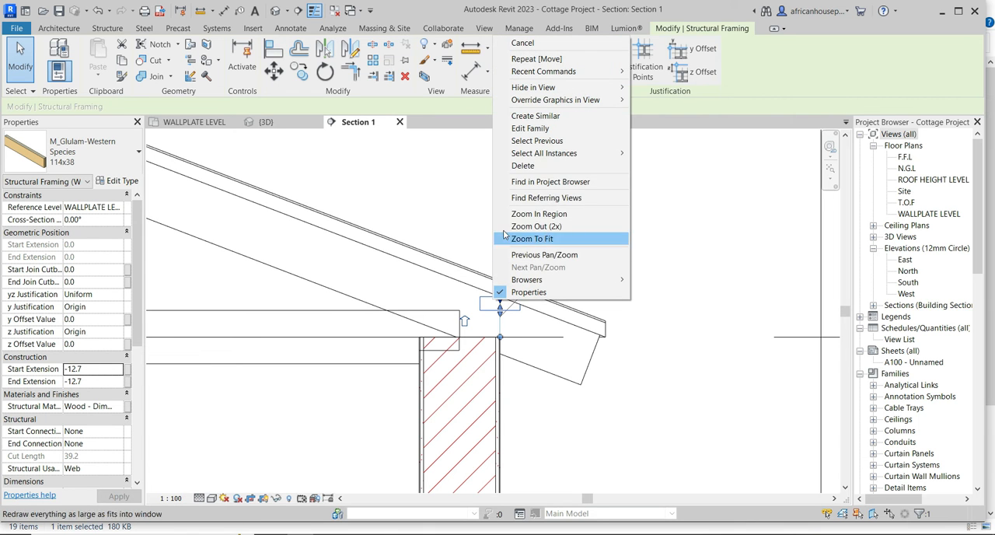
left_click(519, 165)
scroll(602, 251, "down", 8)
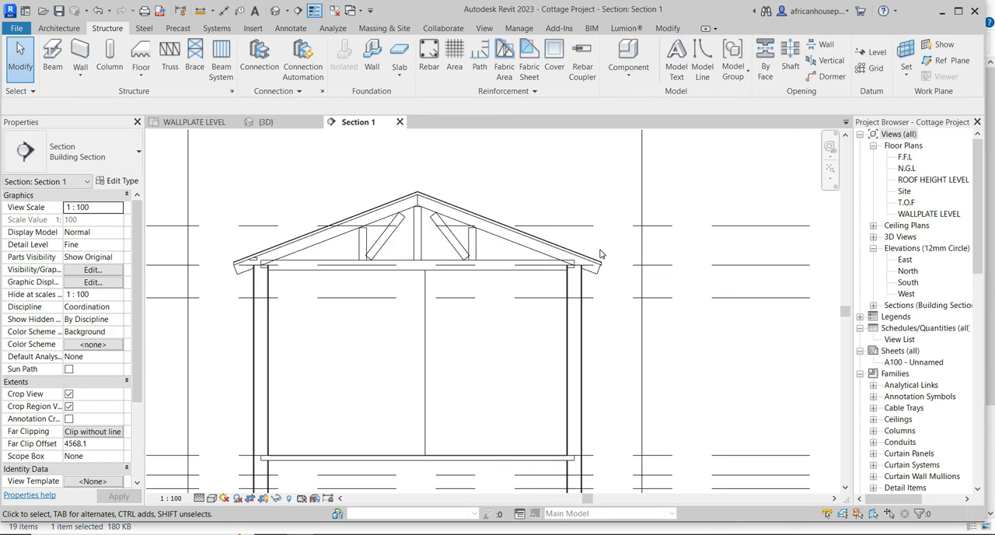
Unpin and delete the short 114x38 web member above the left wall.
scroll(427, 252, "up", 3)
scroll(375, 257, "up", 4)
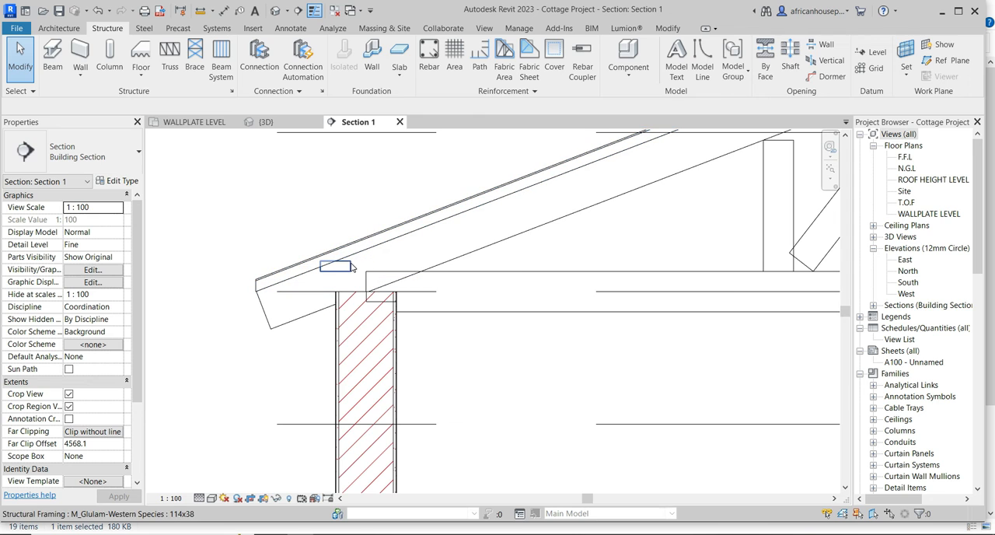
left_click(350, 265)
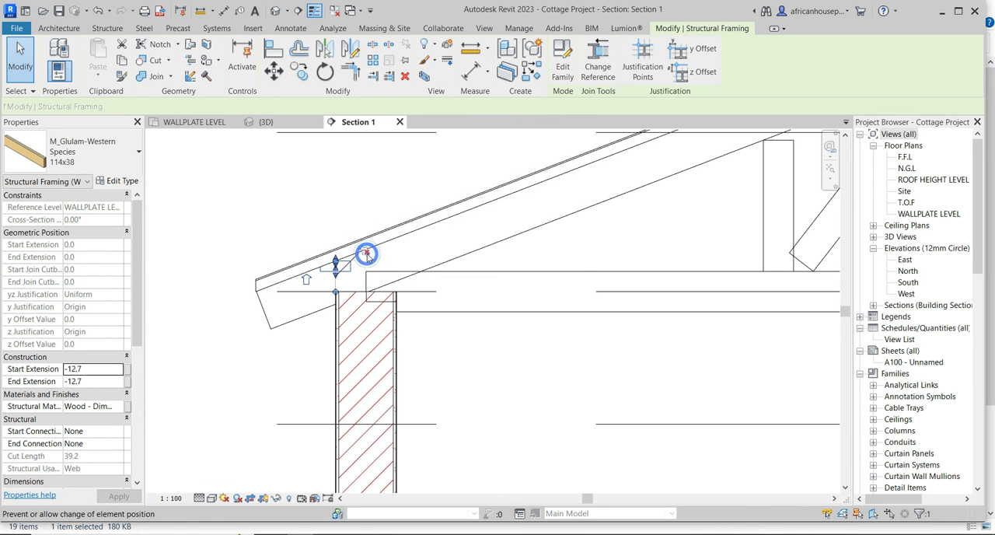
right_click(310, 204)
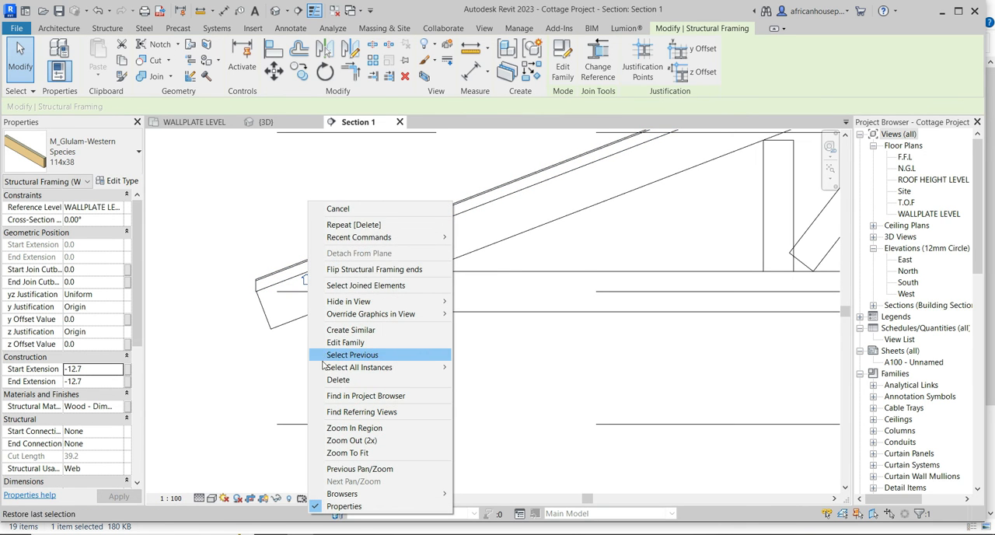
left_click(338, 379)
Examine the truss in section, checking the extended top chords and how the bottom chord bears on the walls.
scroll(317, 309, "down", 4)
scroll(317, 309, "down", 2)
scroll(437, 227, "up", 5)
scroll(437, 227, "down", 6)
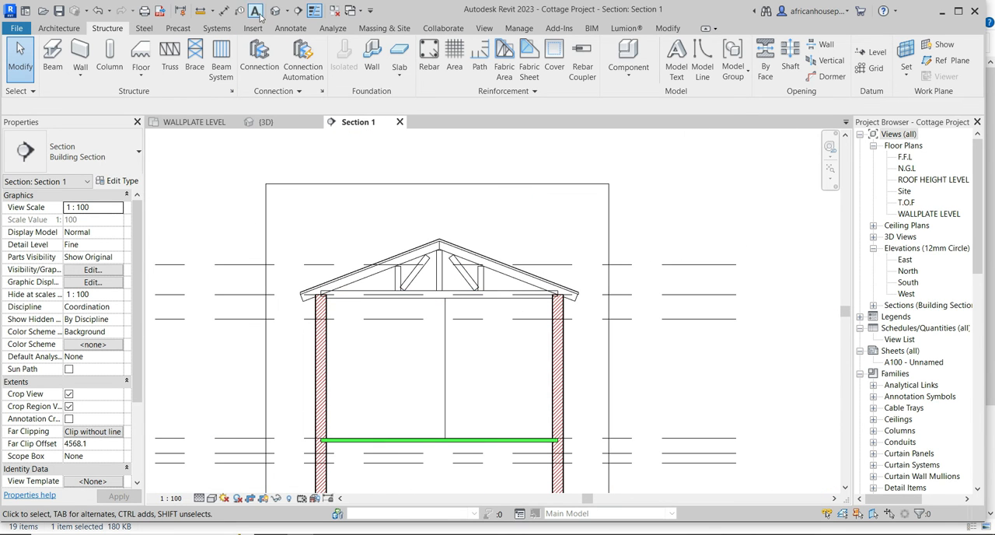
scroll(416, 306, "down", 4)
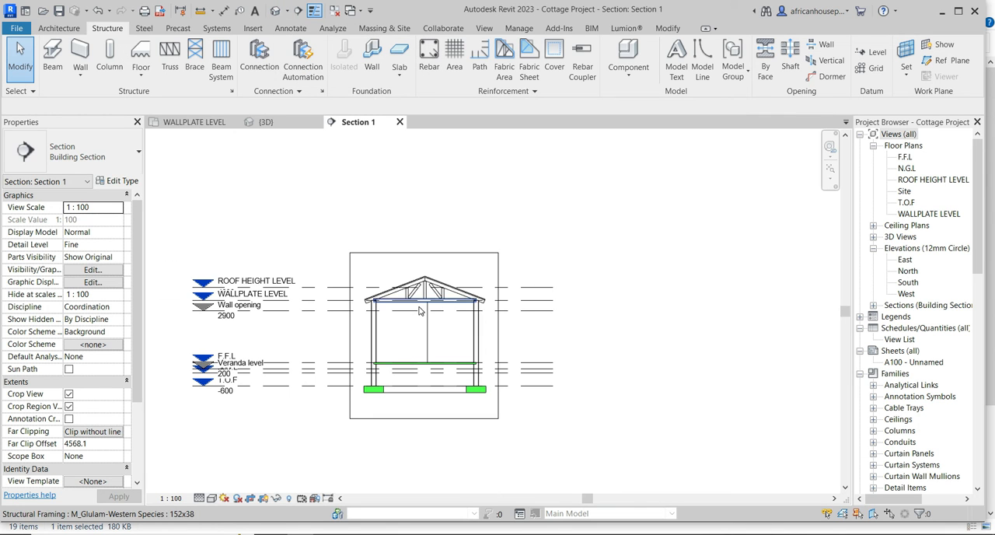
scroll(409, 256, "up", 5)
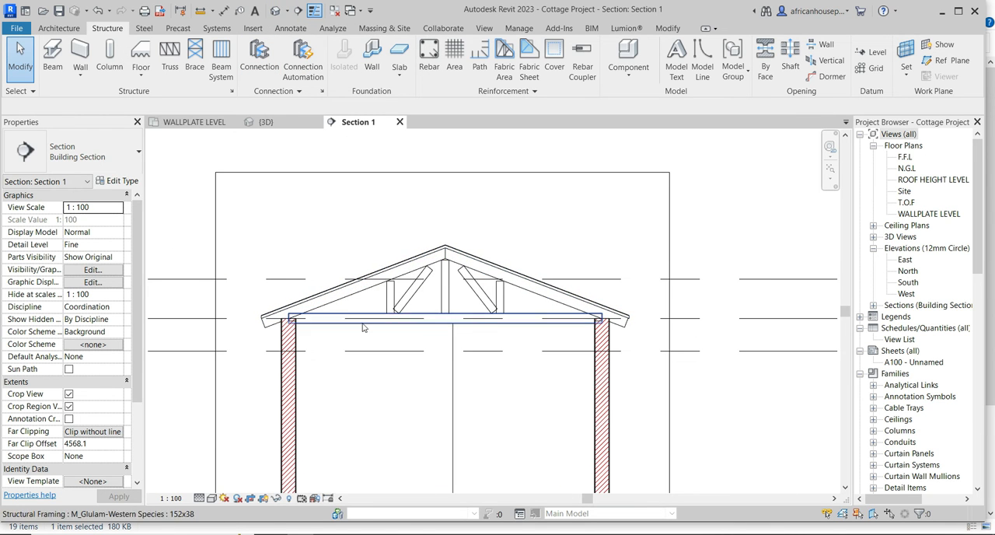
scroll(348, 295, "up", 5)
scroll(348, 294, "down", 4)
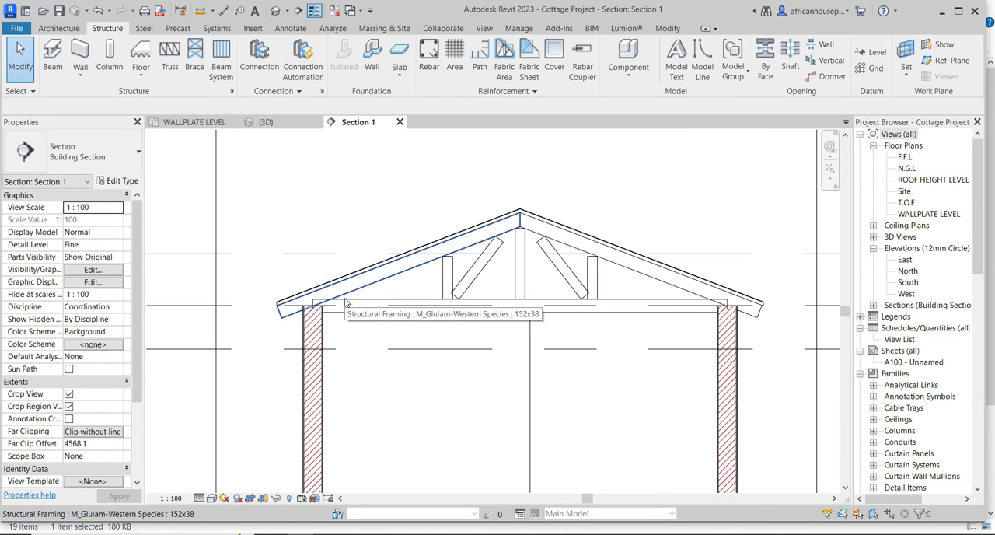
scroll(573, 309, "up", 2)
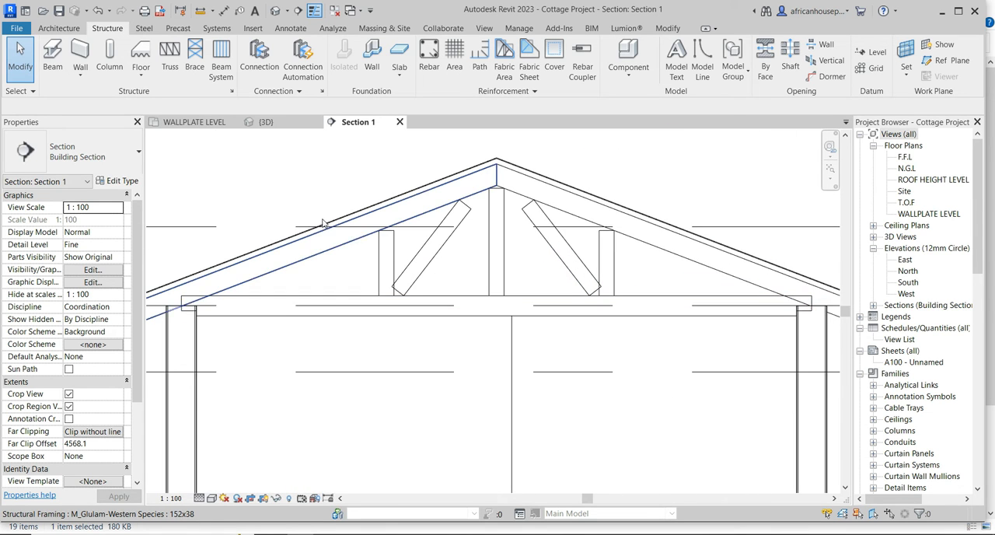
Temporarily reveal the section's hidden elements and select the Howe truss to examine its properties.
left_click(288, 498)
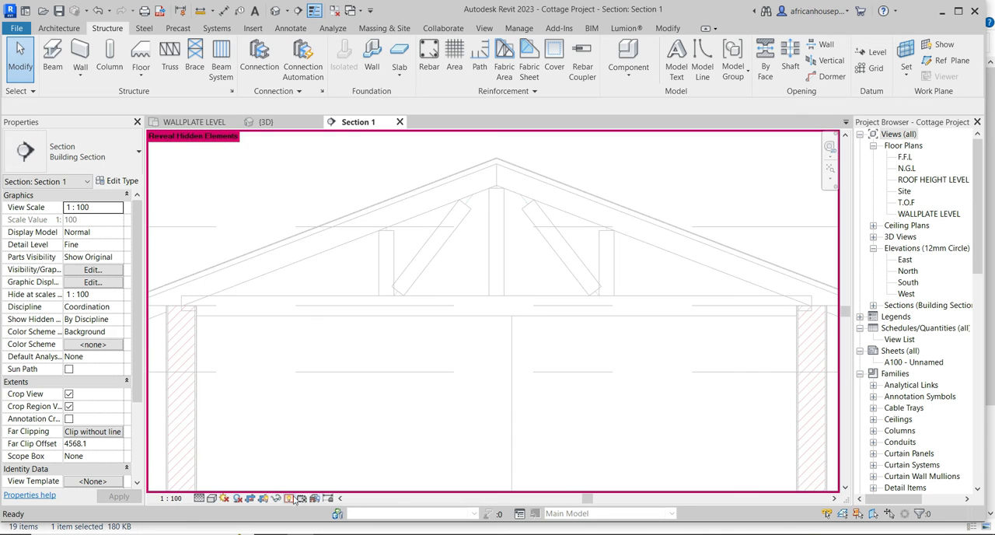
left_click(390, 278)
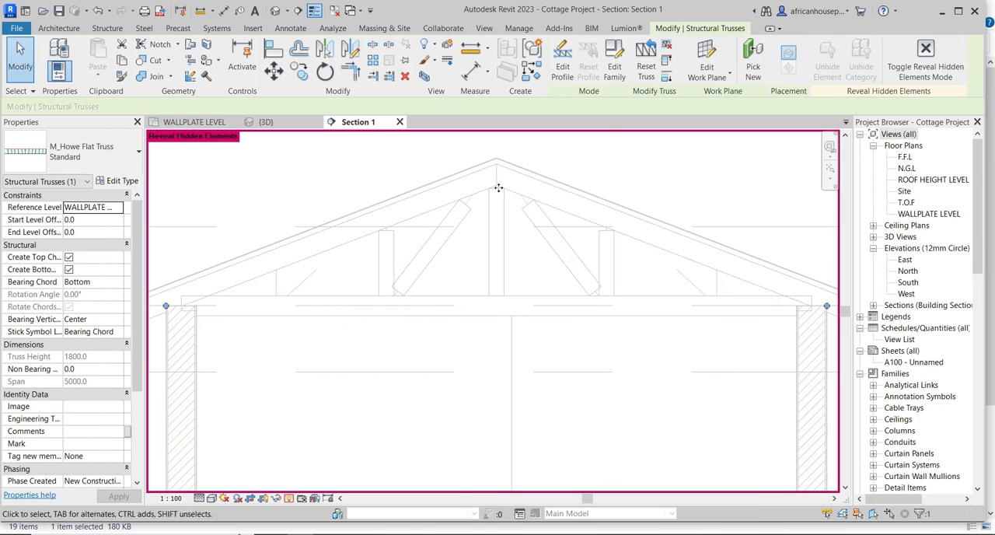
left_click(289, 497)
scroll(379, 260, "up", 5)
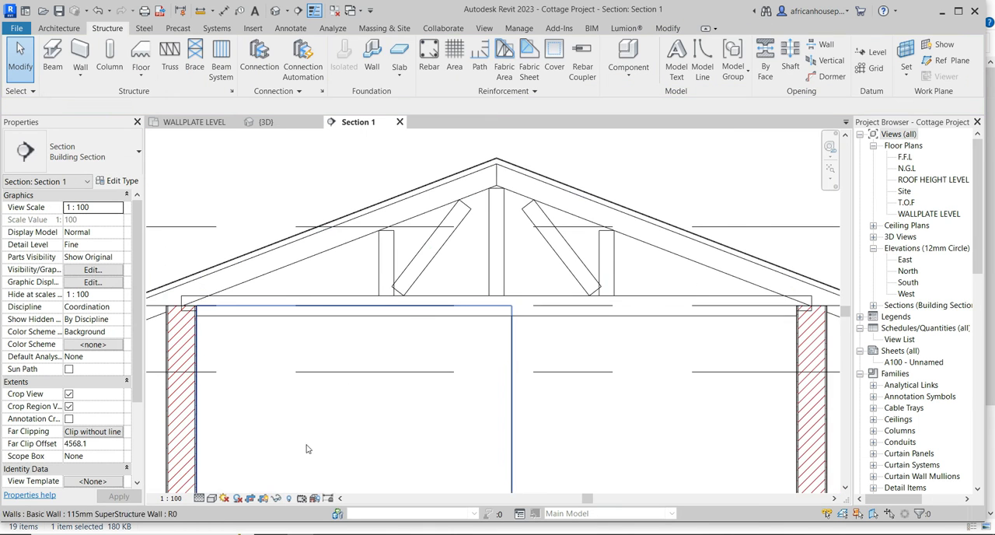
left_click(379, 260)
left_click(273, 53)
scroll(540, 306, "down", 3)
scroll(321, 318, "up", 1)
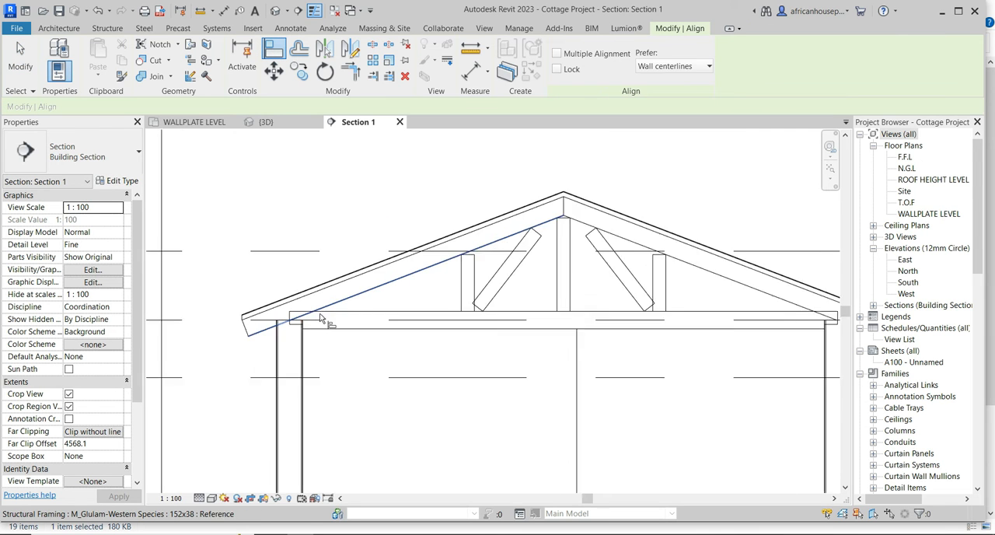
scroll(321, 318, "up", 2)
left_click(409, 321)
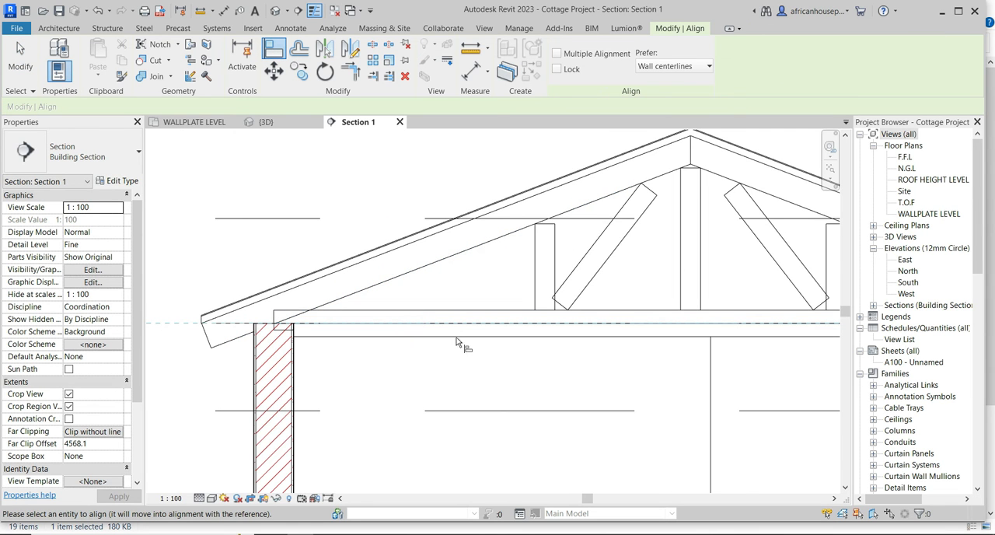
scroll(288, 336, "up", 5)
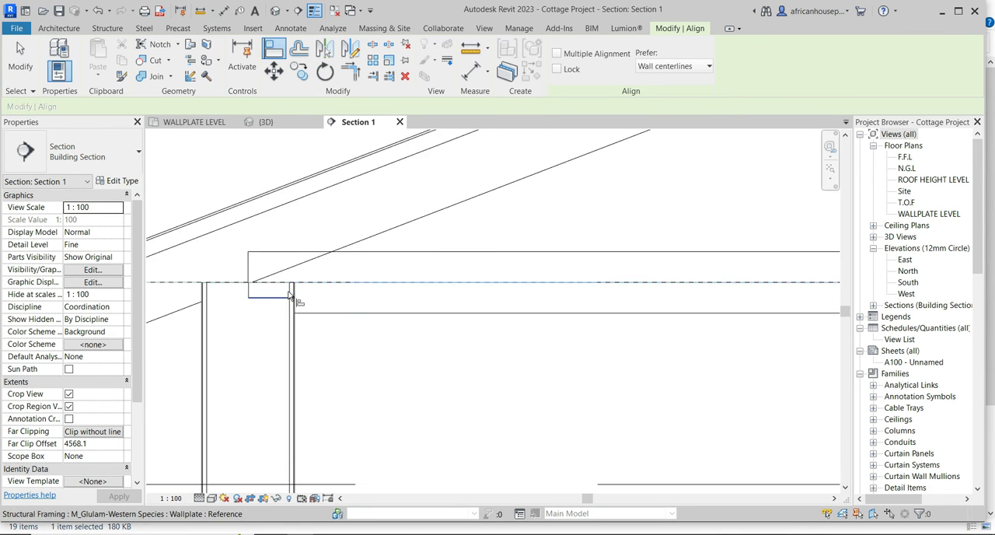
scroll(288, 296, "down", 3)
key("Escape")
key("Escape")
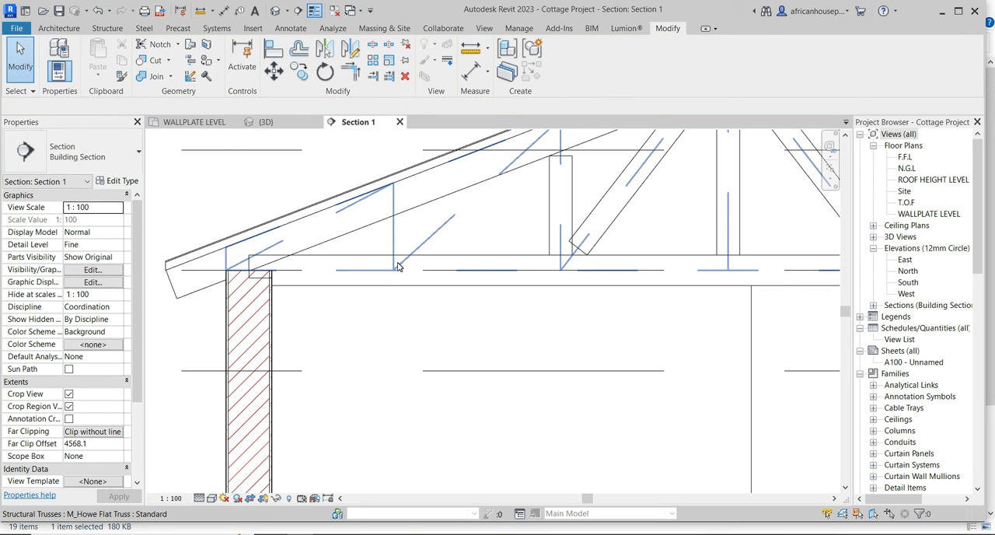
Move the Howe truss up 76 mm so the underside of its bottom chord sits level with the wall top.
left_click(397, 267)
left_click(274, 72)
scroll(280, 292, "up", 4)
left_click(280, 261)
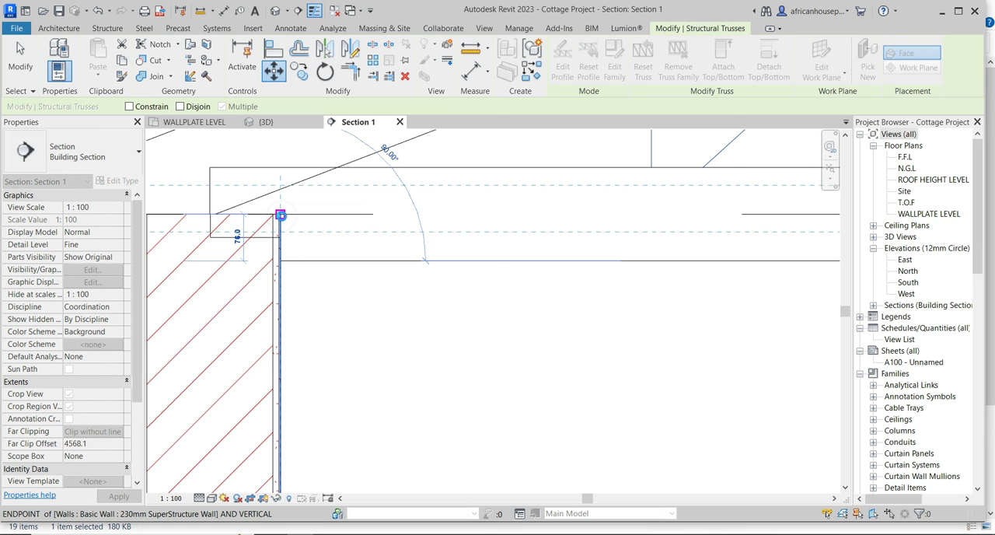
left_click(280, 215)
scroll(218, 177, "down", 5)
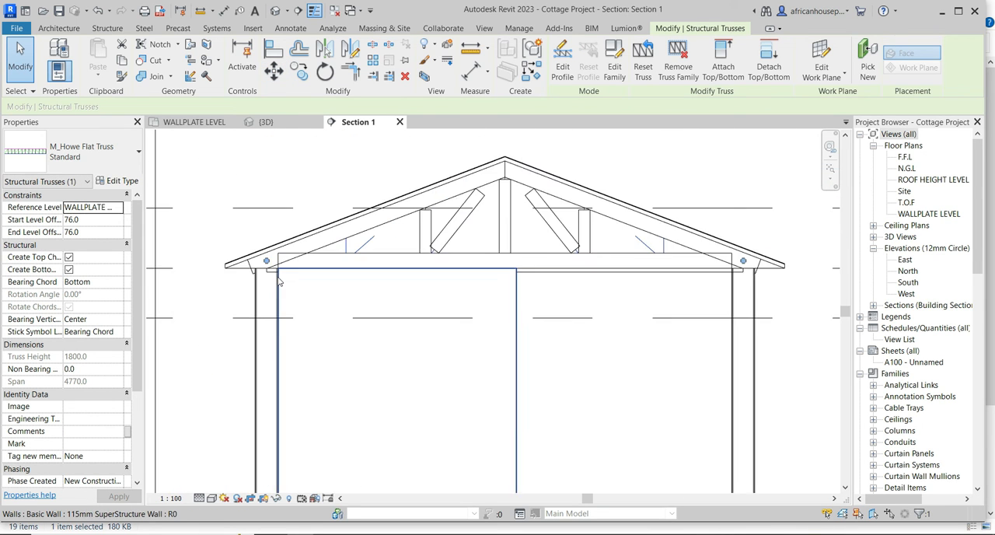
Hide the Howe truss's stick-line element in the section view, leaving its framing members shown.
left_click(679, 189)
scroll(543, 237, "up", 5)
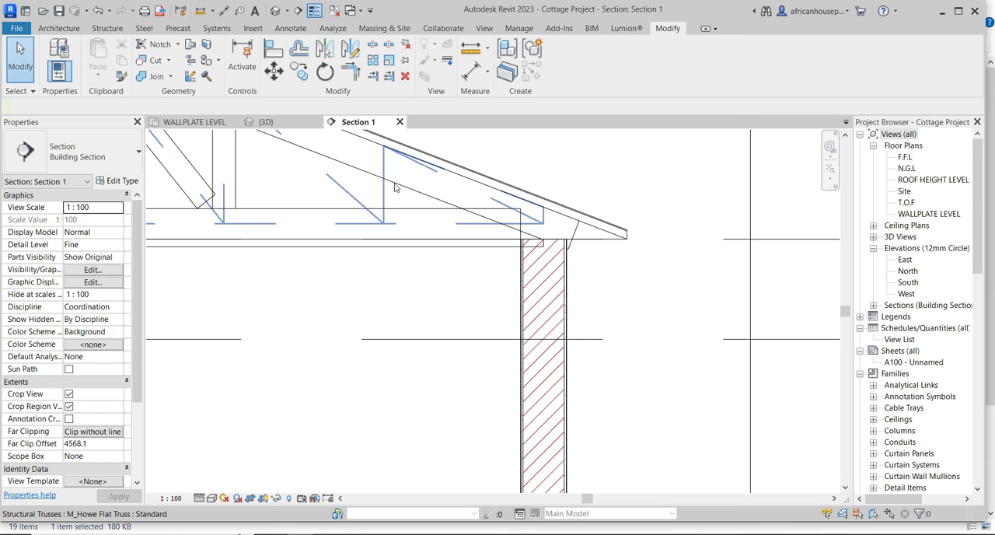
right_click(382, 181)
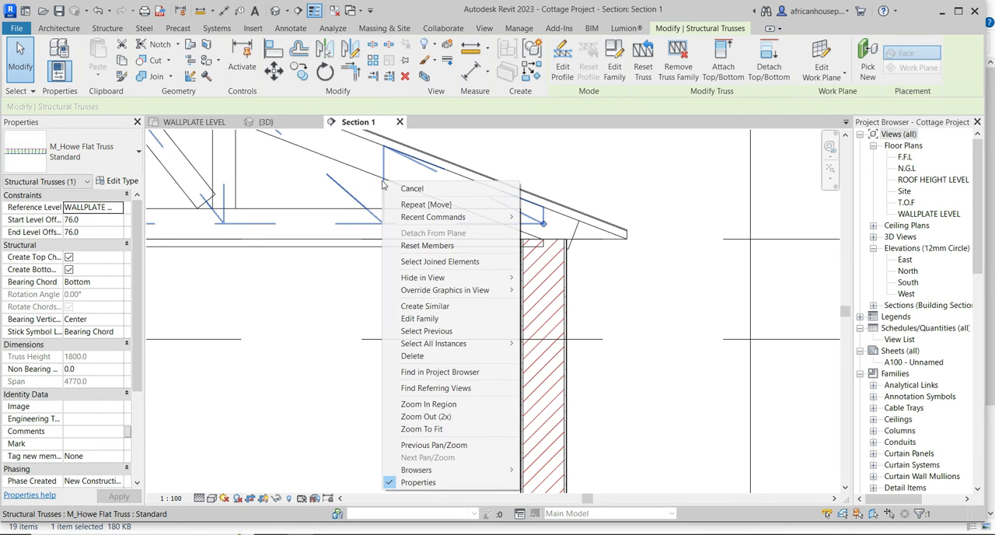
mouse_move(470, 278)
left_click(550, 278)
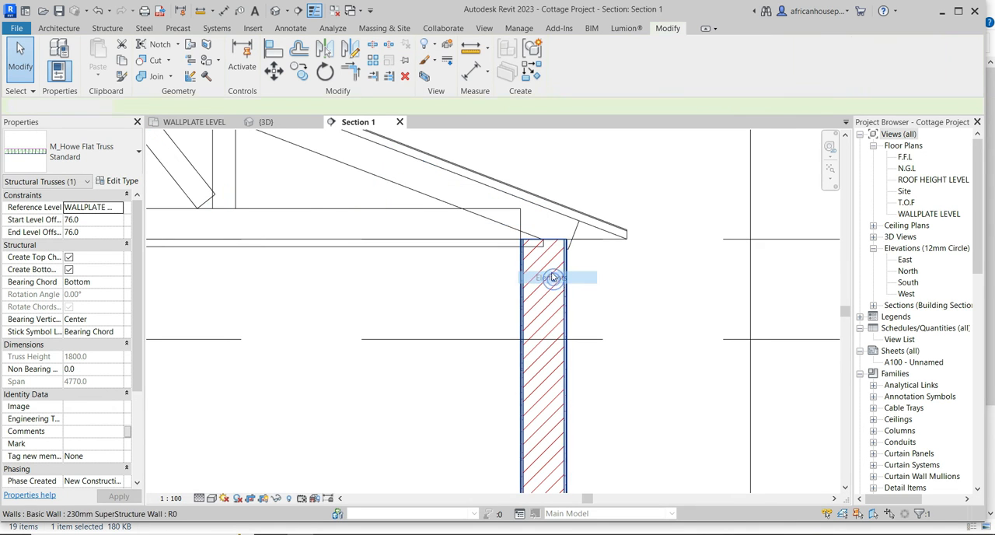
Extend the lower end of the right 152x38 top chord past the wall and eaves, to an end extension of about 535 mm.
left_click(572, 232)
scroll(573, 232, "up", 2)
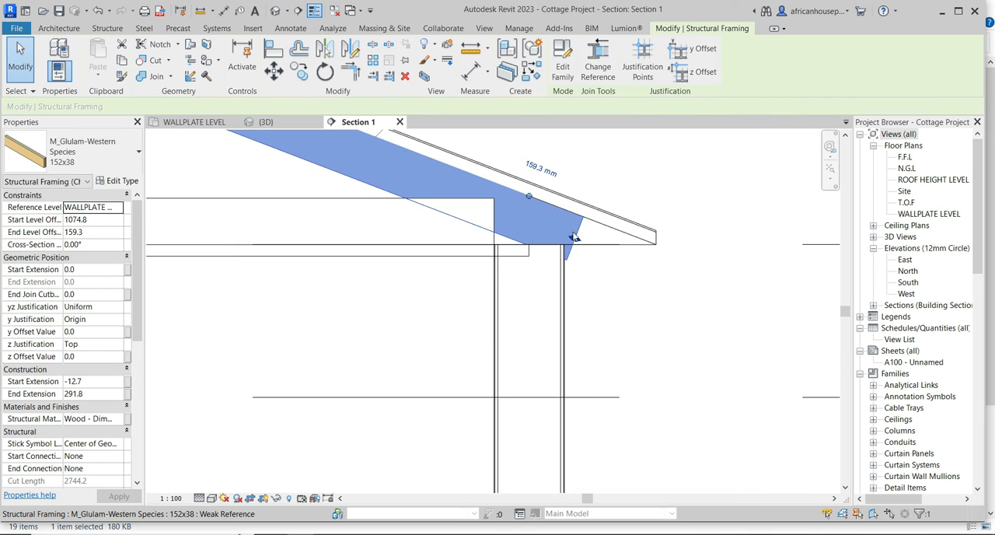
left_click_drag(639, 265, 646, 269)
scroll(645, 267, "down", 3)
scroll(309, 267, "up", 3)
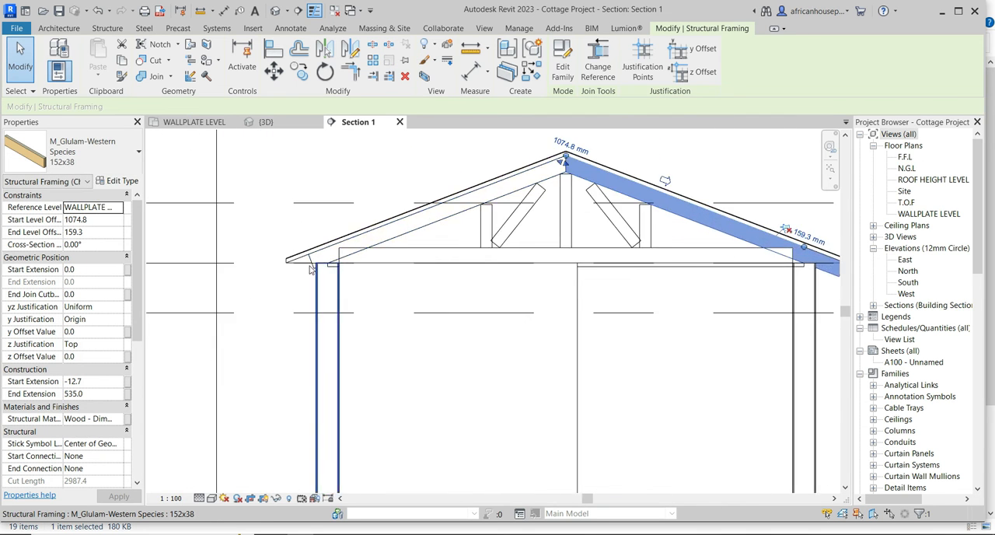
Extend the lower end of the left 152x38 top chord past the outer wall face and eaves.
left_click(315, 255)
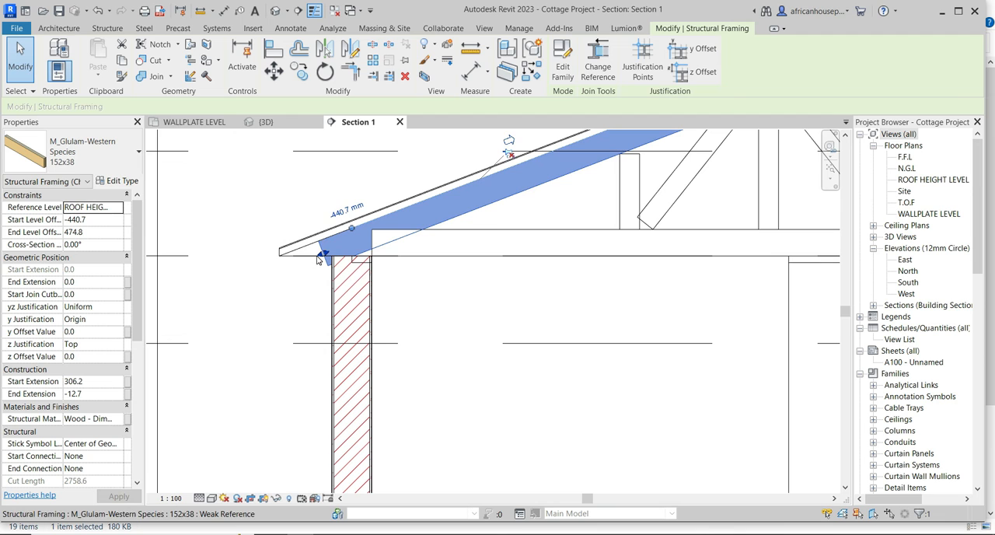
left_click_drag(289, 268, 284, 270)
scroll(284, 270, "down", 3)
left_click(364, 164)
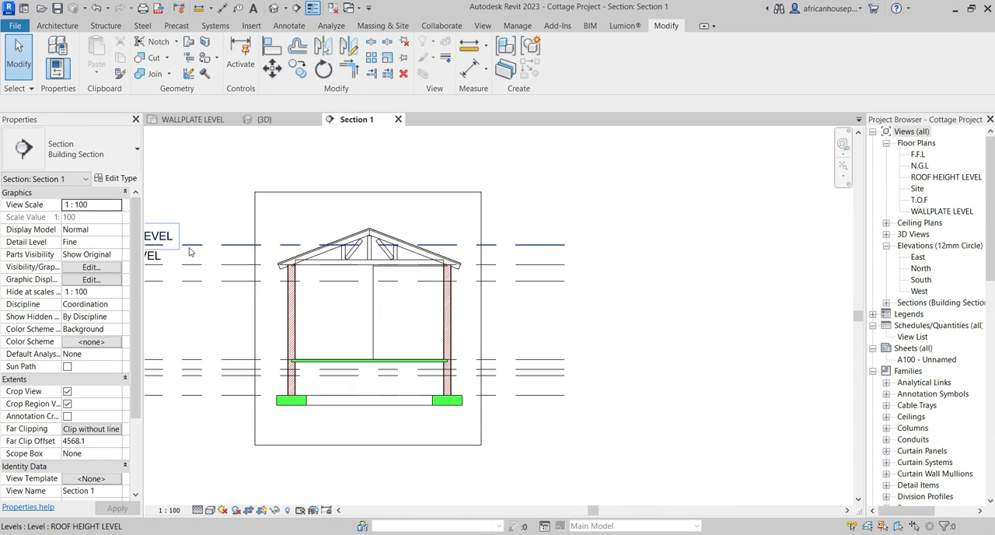
Check the extended top chords in section, view the roof in the default 3D view, and return to the WALLPLATE LEVEL plan.
scroll(296, 264, "up", 5)
scroll(492, 295, "down", 5)
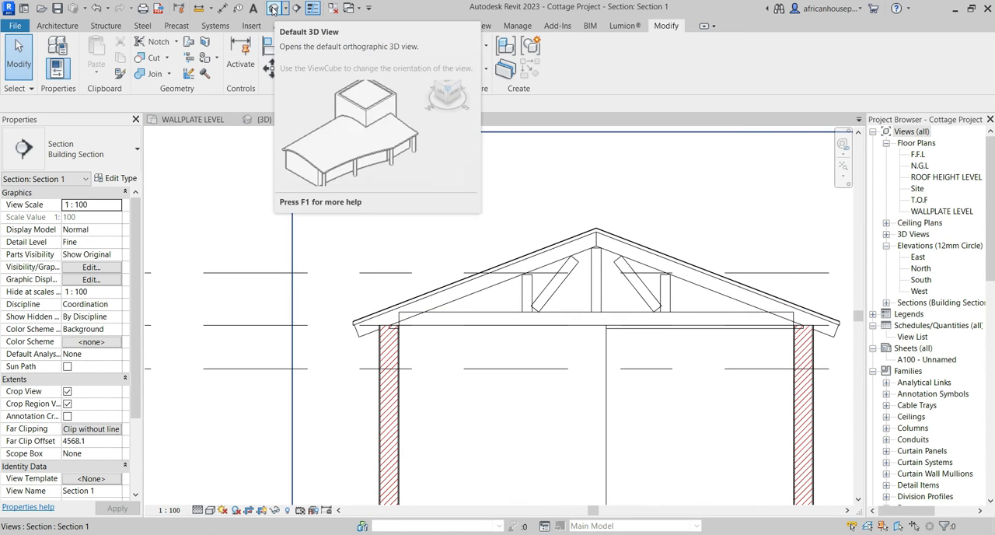
left_click(273, 9)
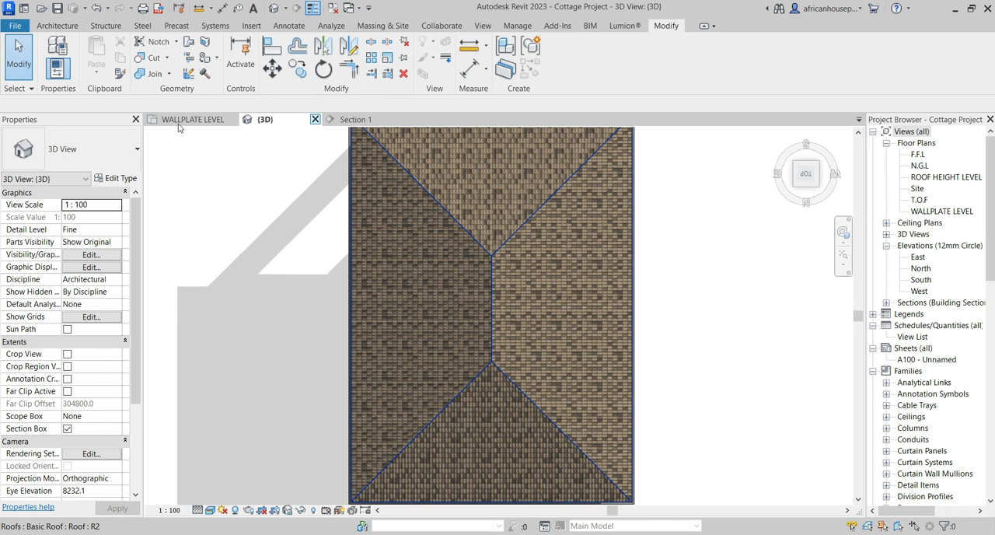
left_click(181, 122)
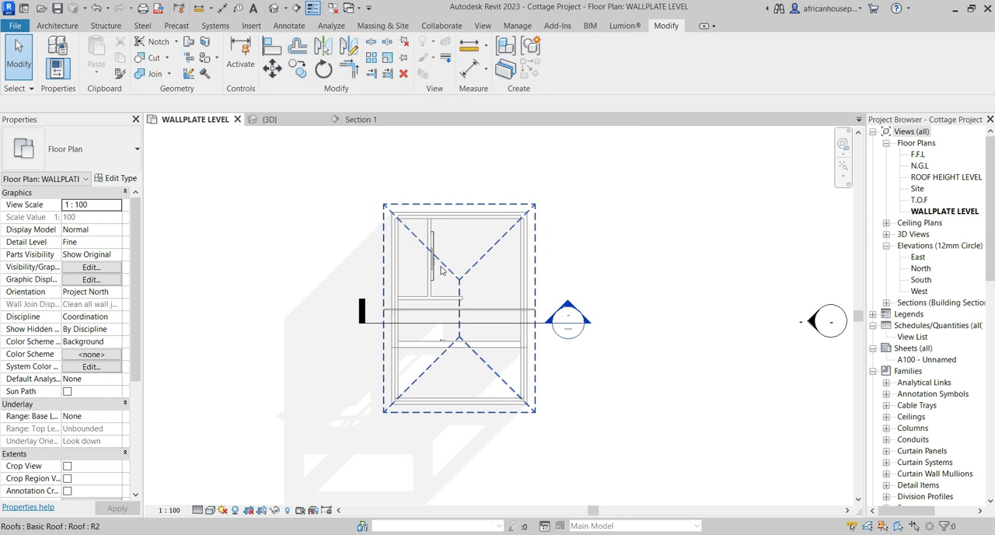
scroll(462, 319, "up", 2)
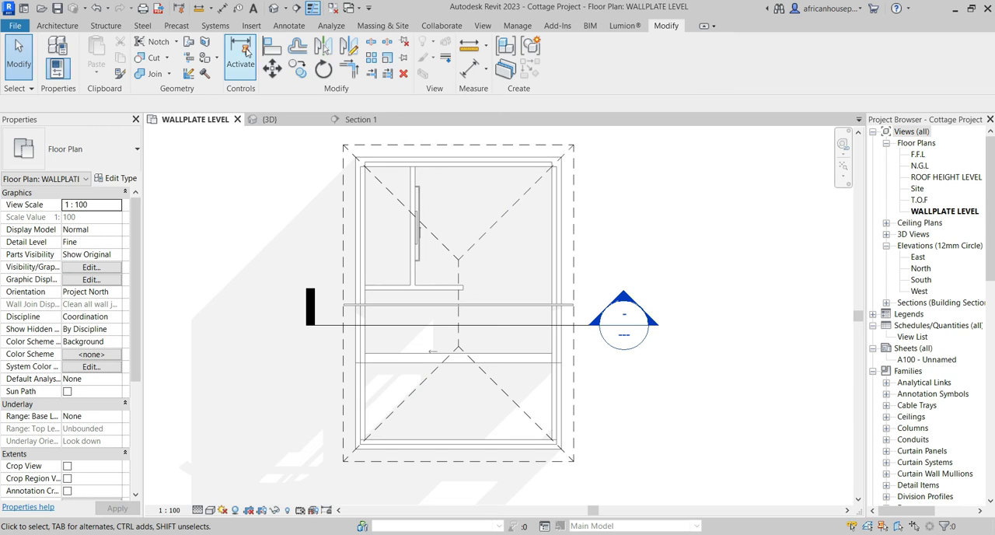
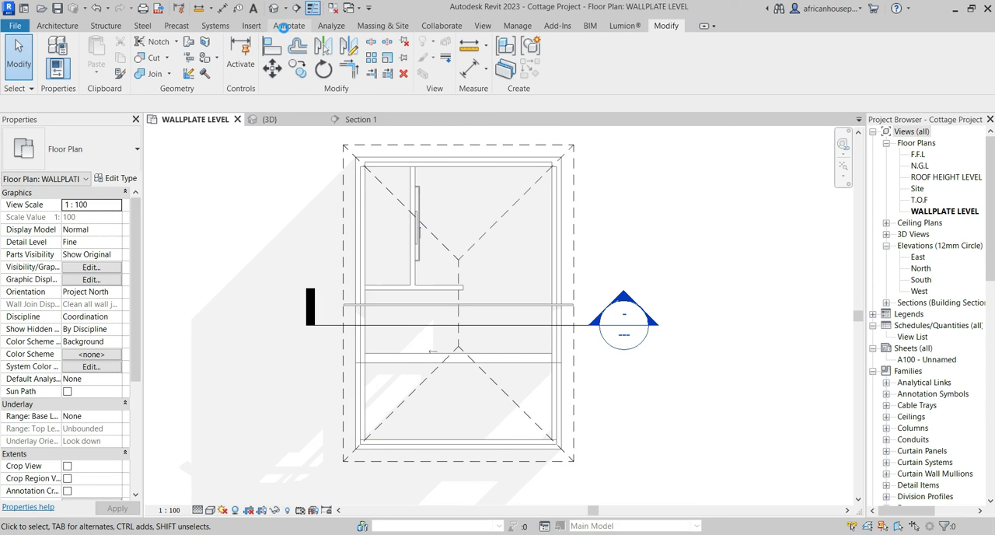
Draw an <Overhead> detail line about 7600 mm long from the lower ridge end horizontally past the right eaves.
left_click(285, 27)
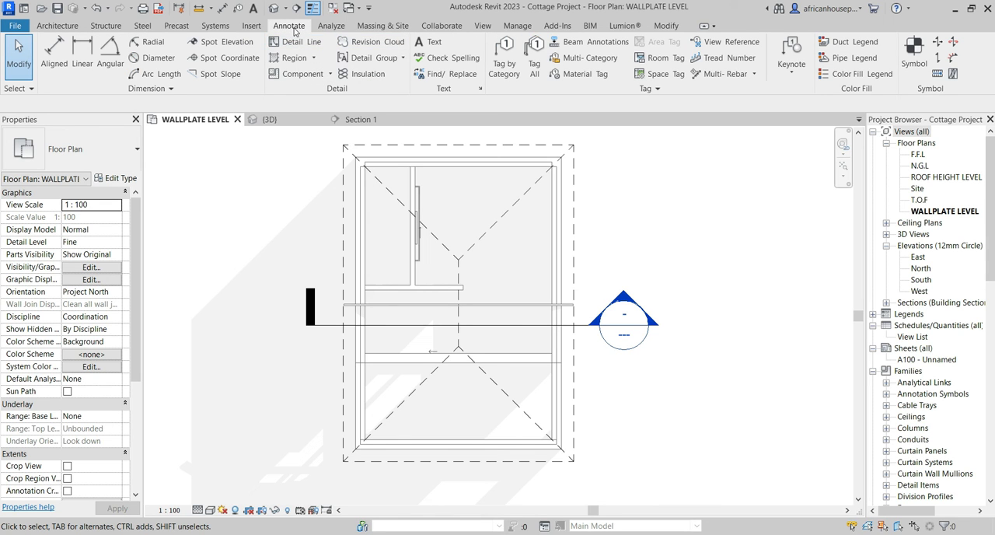
scroll(465, 347, "up", 3)
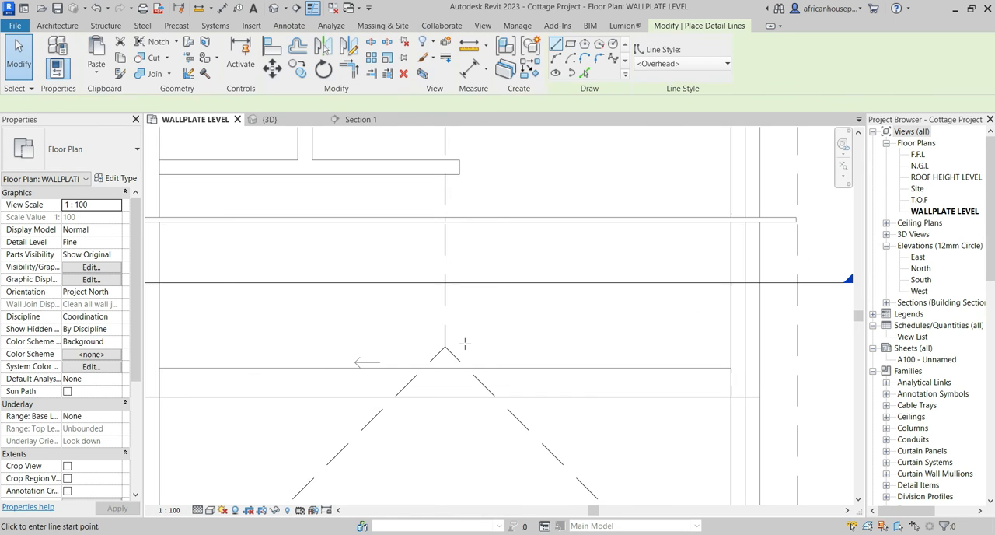
left_click(445, 347)
scroll(414, 345, "down", 3)
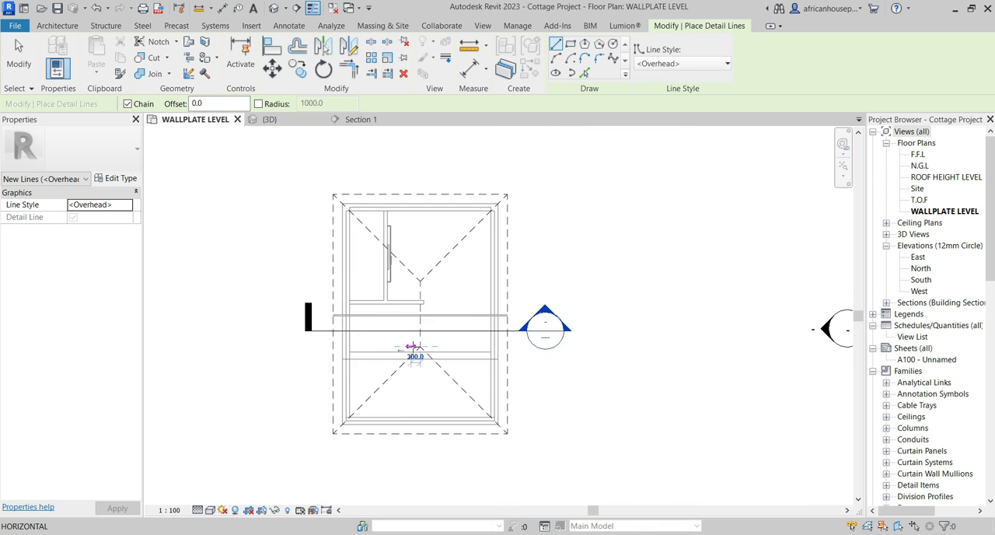
left_click(625, 347)
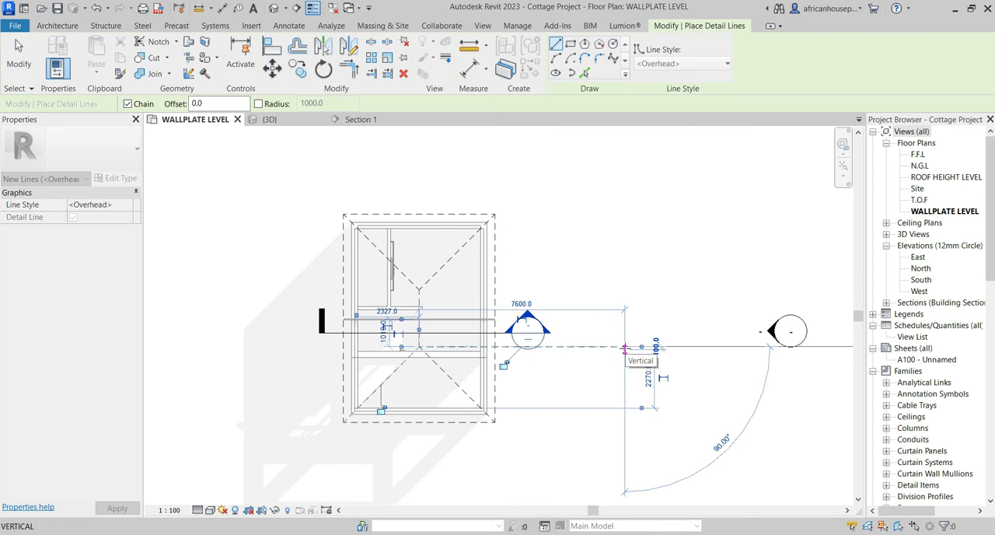
key("Escape")
key("Escape")
Draw a matching horizontal detail line from the upper ridge end past the eaves and join it vertically to the lower line.
scroll(420, 268, "up", 5)
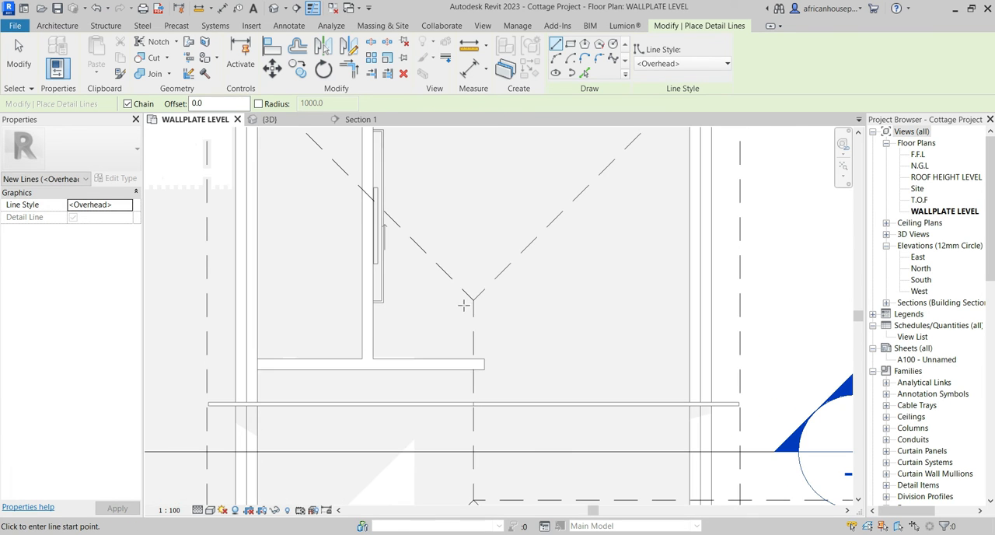
left_click(473, 300)
scroll(428, 300, "down", 4)
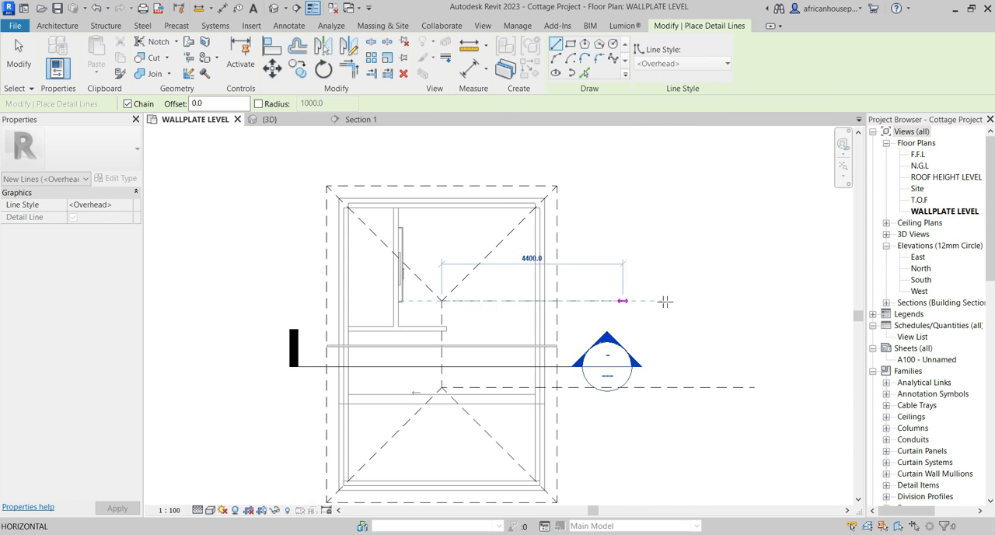
left_click(696, 300)
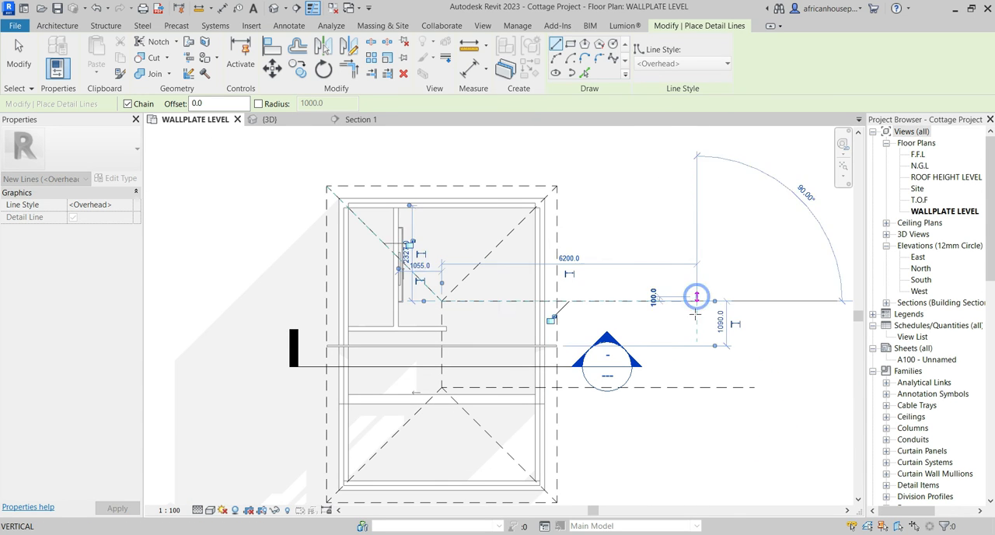
left_click(696, 386)
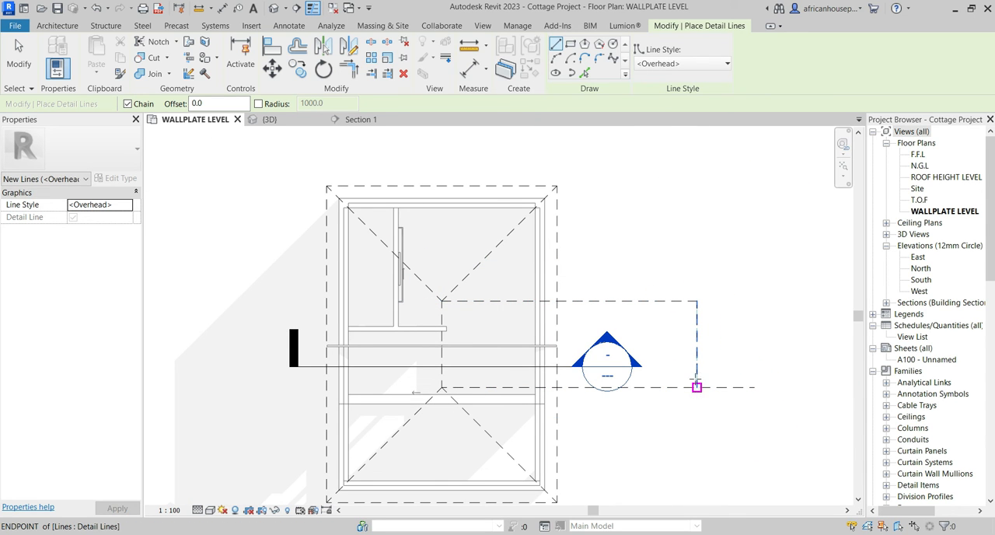
Draw a detail line about 14200 mm long from the vertical connector's midpoint leftward across the whole roof.
left_click(697, 345)
scroll(695, 348, "down", 2)
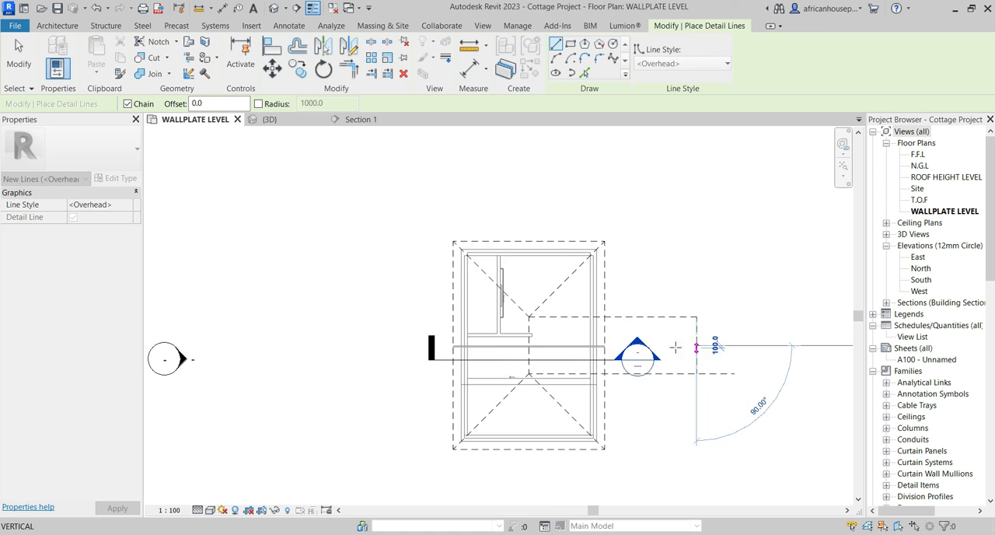
left_click(405, 345)
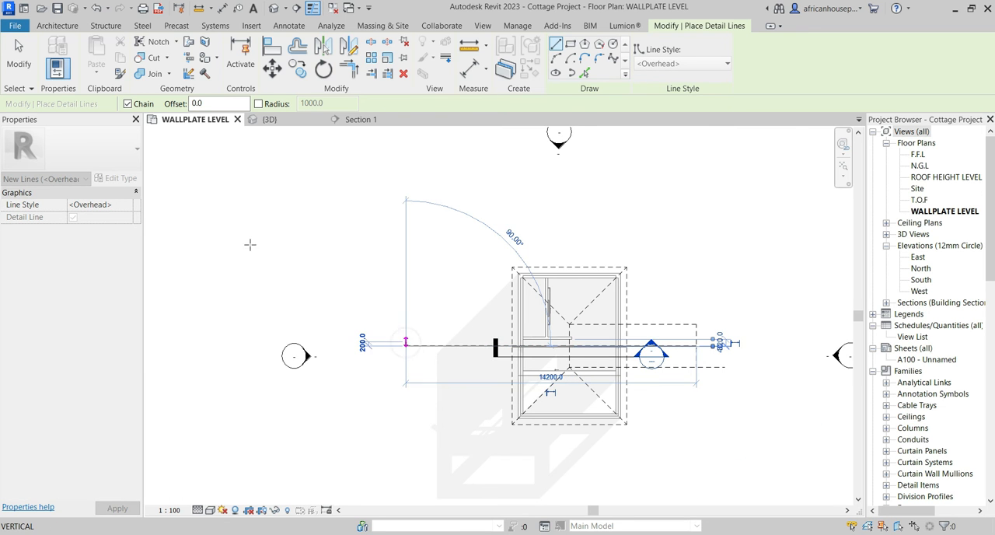
key("Escape")
key("Escape")
Align the Howe truss's centreline to the detail line running through the middle of the ridge.
scroll(575, 386, "up", 5)
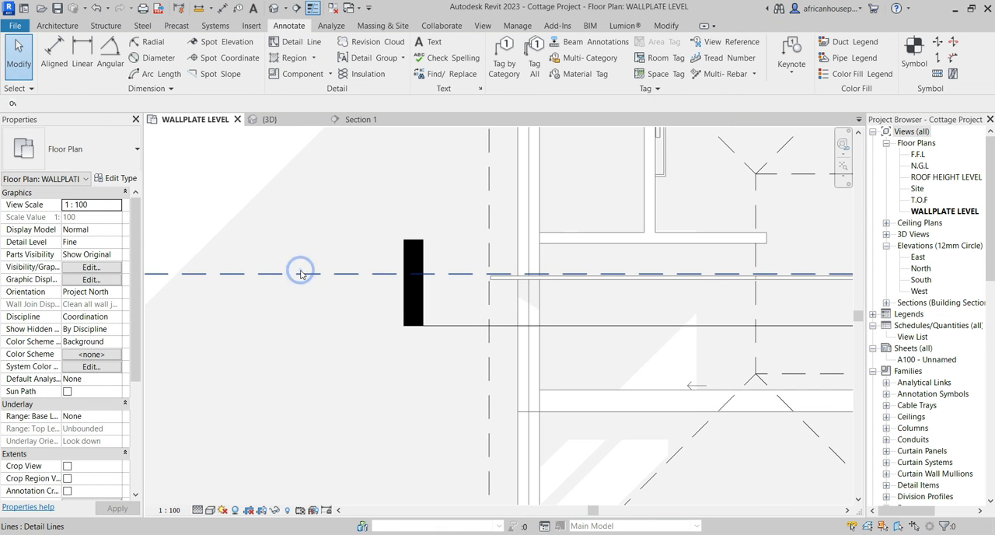
left_click(301, 273)
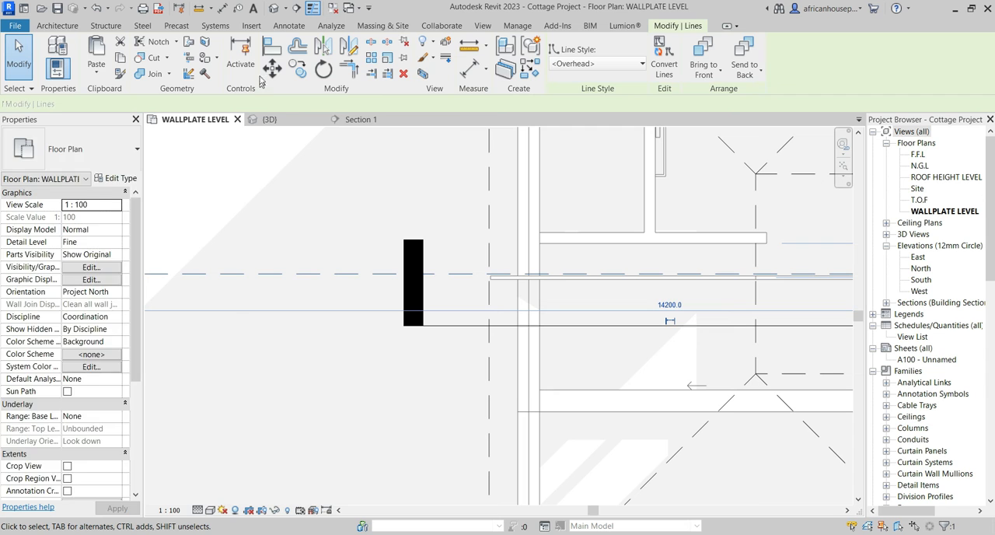
left_click(271, 45)
left_click(331, 273)
scroll(651, 282, "up", 4)
scroll(652, 282, "down", 5)
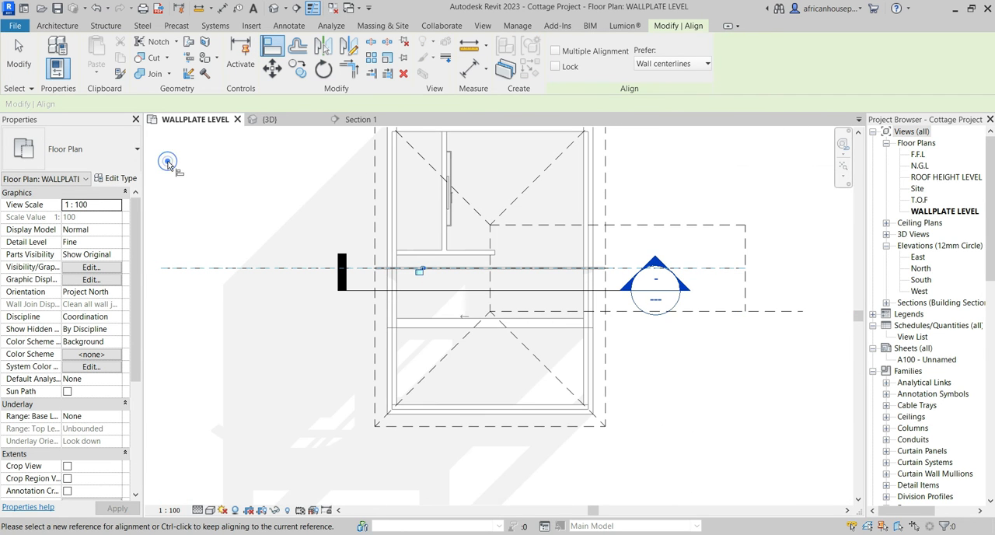
left_click(15, 44)
Draw a vertical detail line from the middle guide line up to the upper ridge-end line, inside the existing connector.
scroll(731, 266, "up", 1)
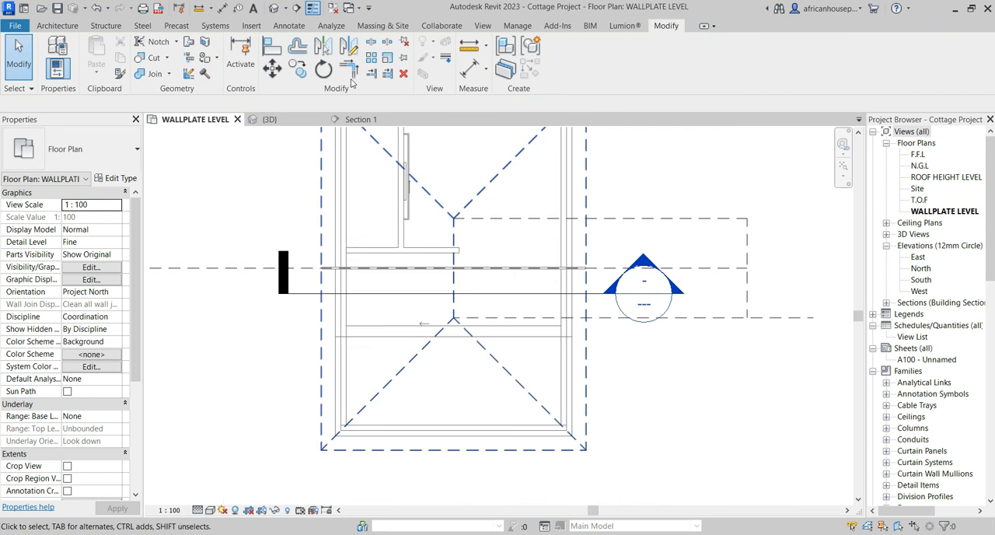
left_click(289, 26)
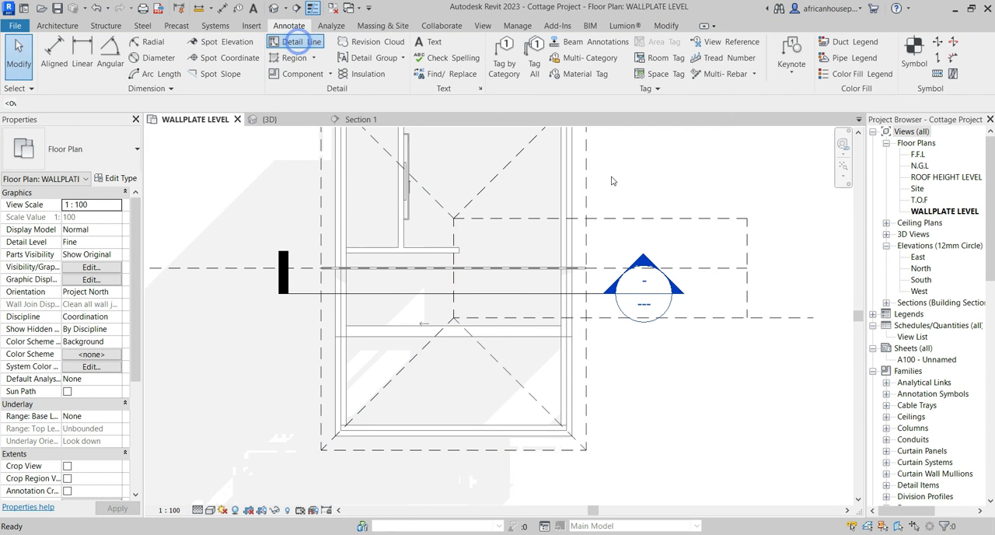
key("d")
key("l")
scroll(721, 272, "up", 1)
left_click(722, 267)
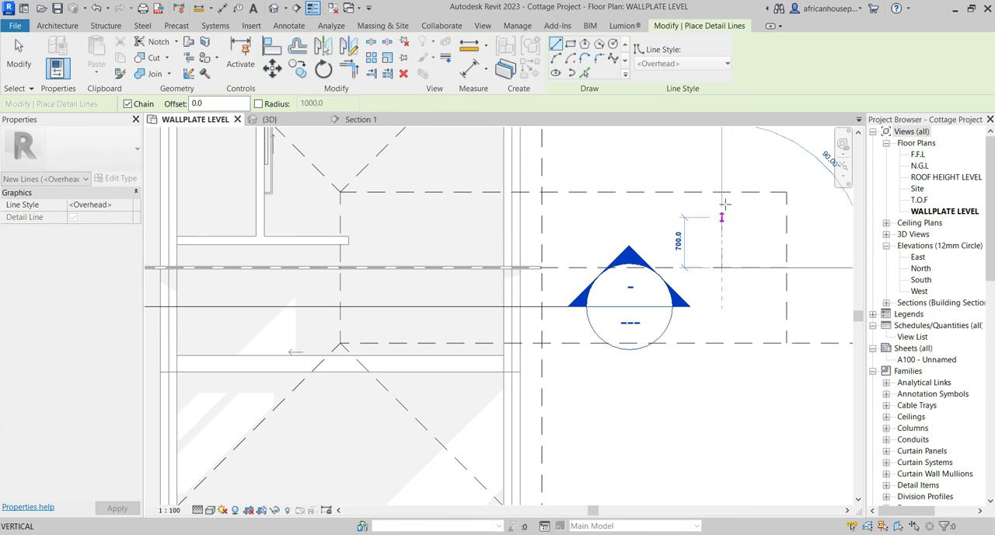
left_click(722, 192)
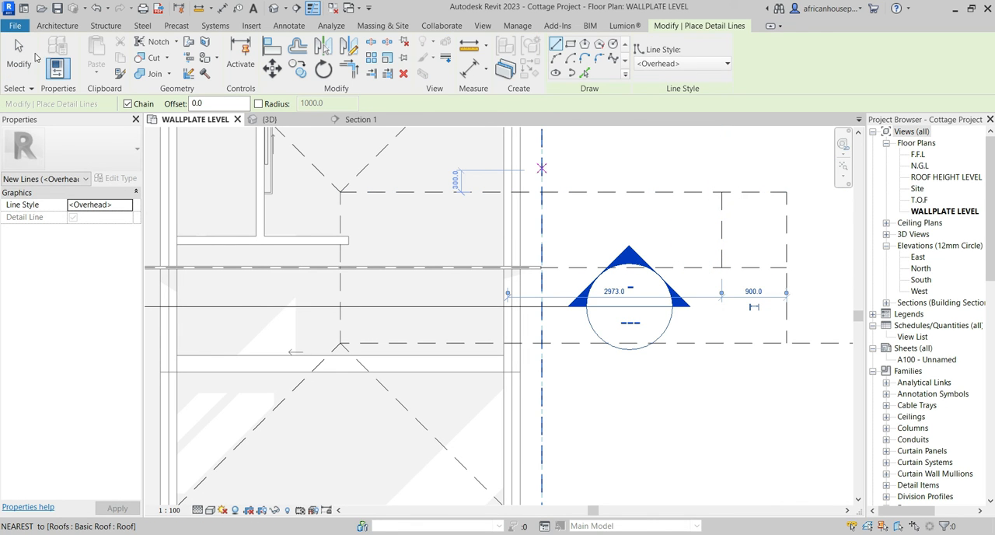
left_click(20, 55)
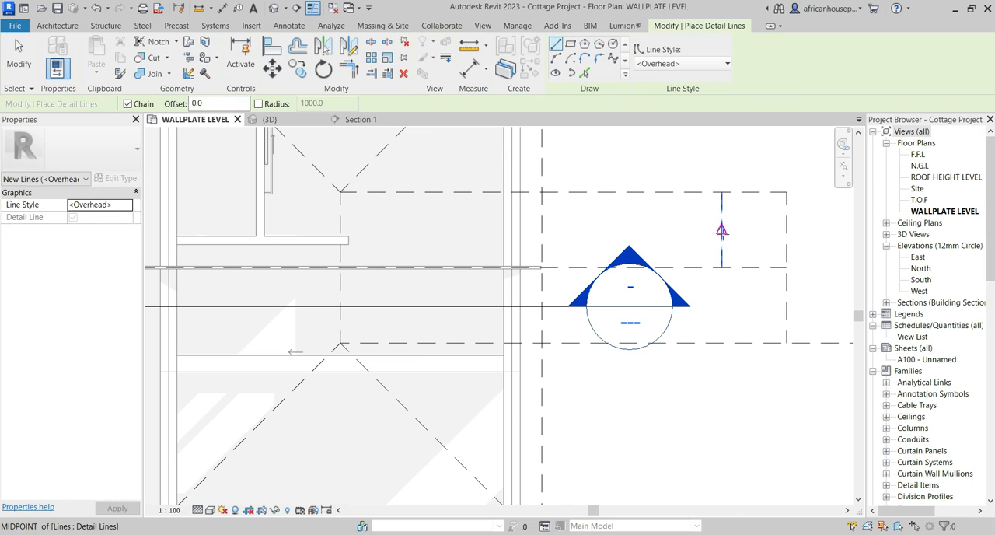
Draw a horizontal detail line about 12700 mm long from the short vertical line's midpoint leftward across the roof.
left_click(723, 232)
scroll(725, 234, "down", 2)
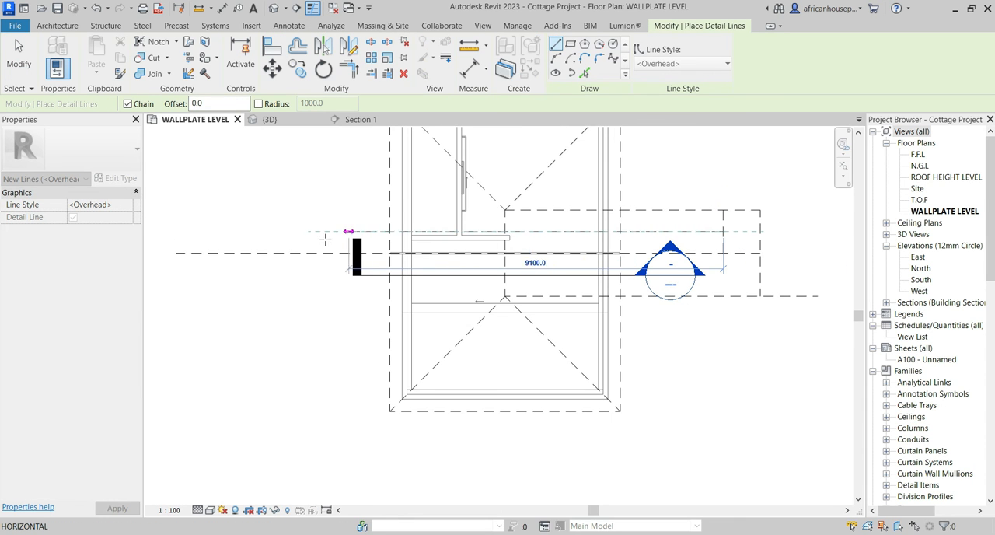
left_click(201, 231)
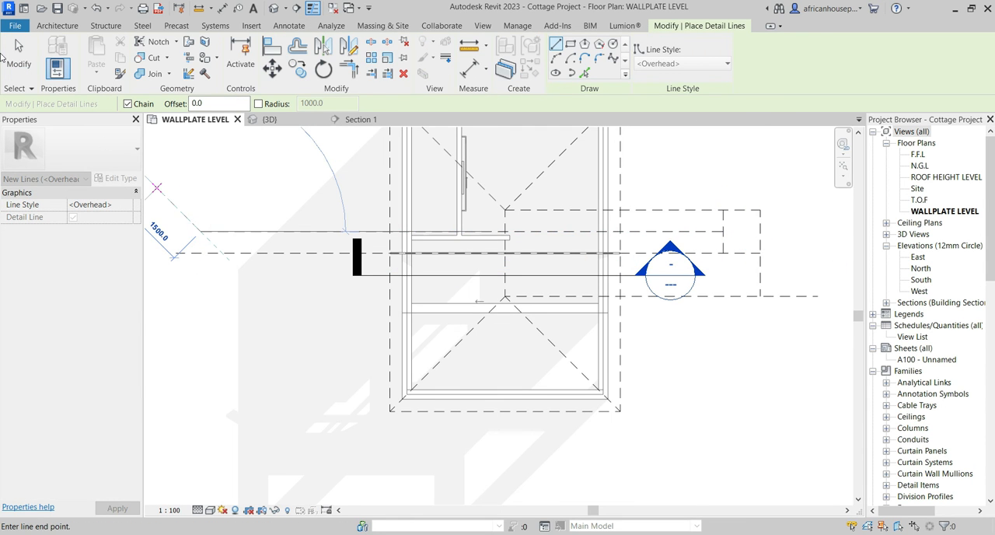
left_click(7, 53)
scroll(577, 245, "up", 6)
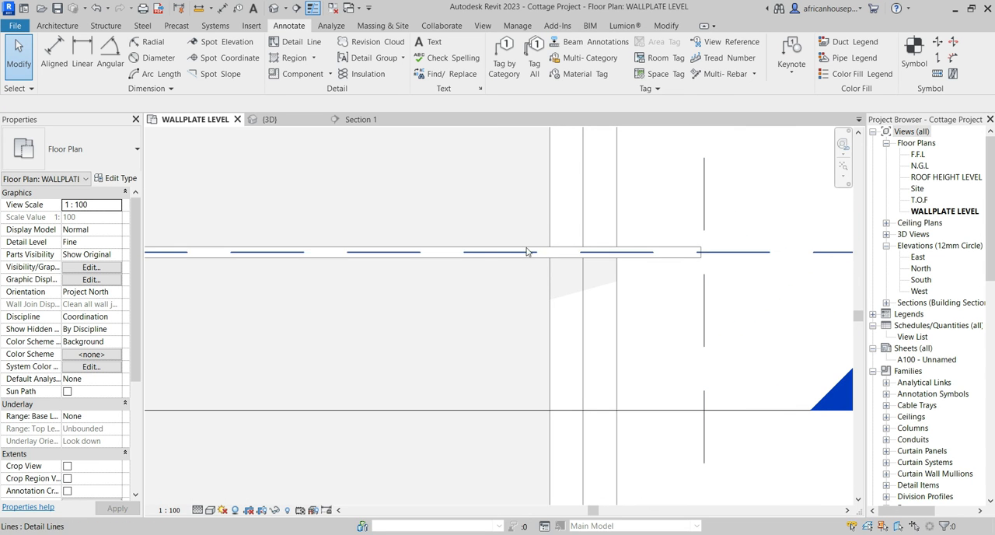
Shorten the middle guide line by pulling its left end in past the outer wall to inside the building.
scroll(538, 251, "down", 2)
left_click(665, 251)
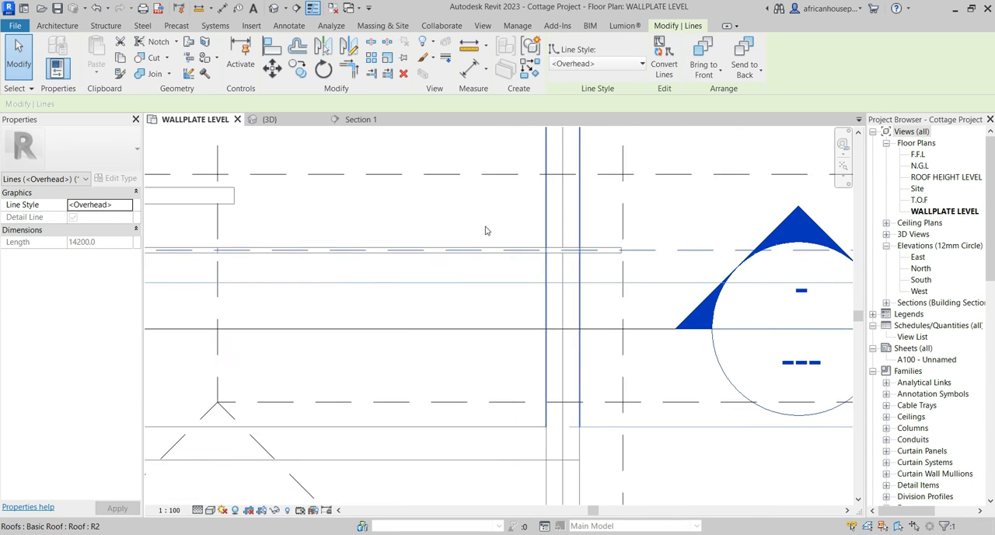
scroll(591, 229, "down", 4)
scroll(441, 220, "up", 1)
scroll(205, 243, "up", 7)
middle_click_drag(317, 257, 526, 269)
scroll(526, 269, "down", 3)
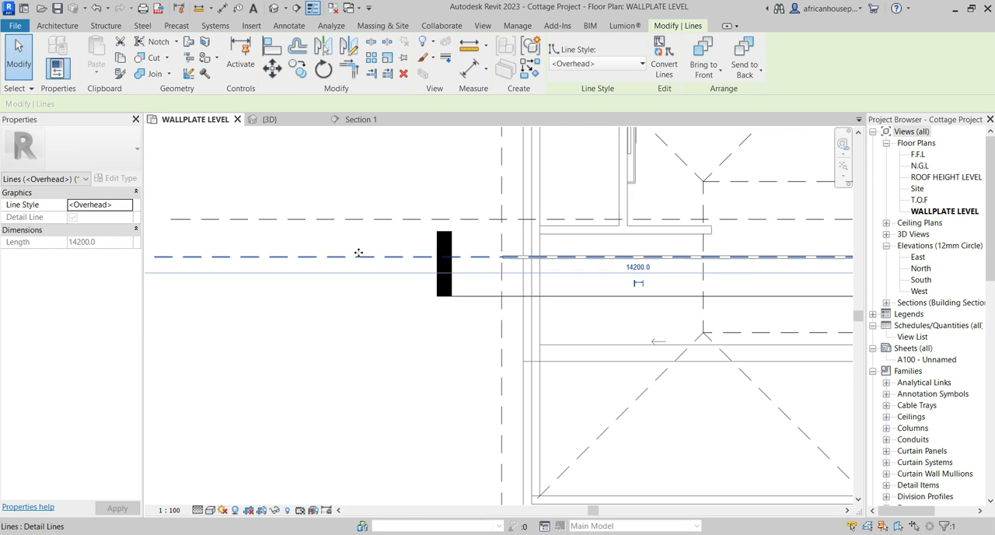
scroll(281, 259, "down", 3)
left_click(194, 321)
left_click(207, 257)
left_click_drag(207, 257, 465, 257)
left_click(197, 300)
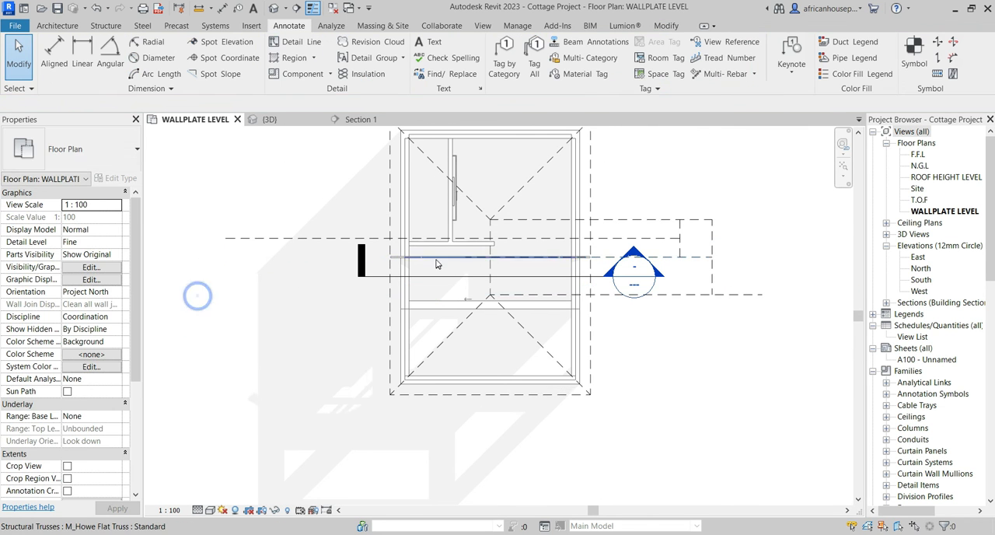
Copy the Howe truss 525 mm upward from the middle guide line onto the new guide line above it.
scroll(407, 256, "up", 4)
left_click(404, 253)
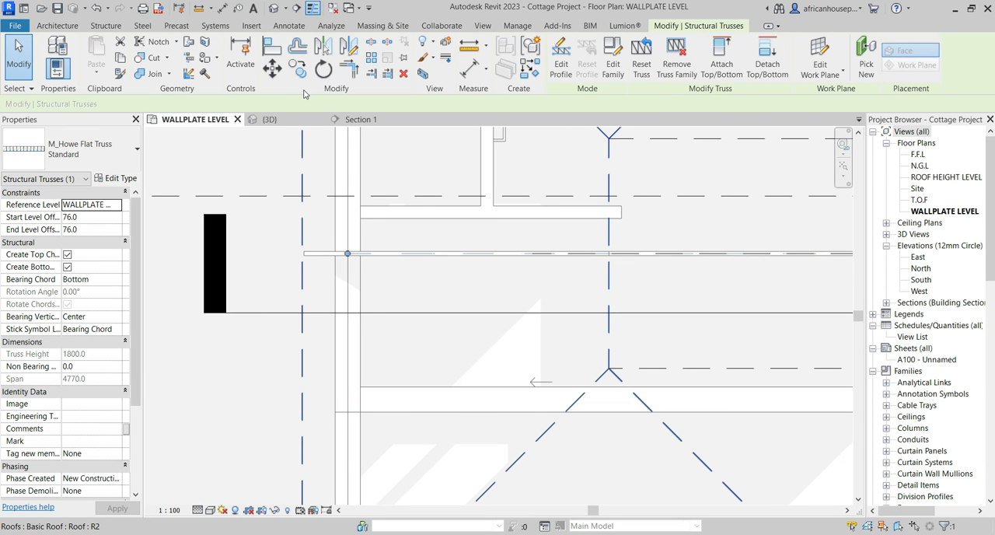
left_click(297, 69)
scroll(436, 257, "up", 2)
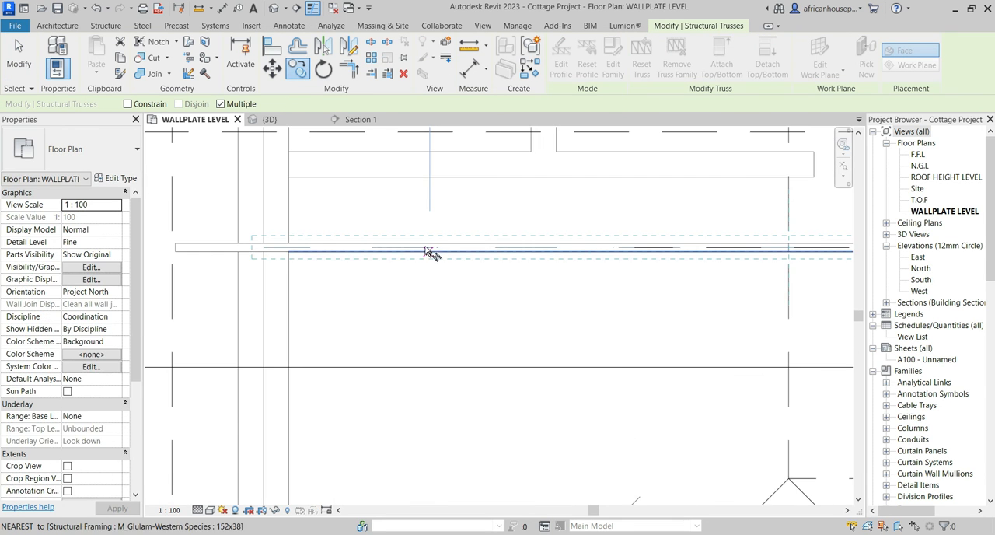
scroll(424, 249, "down", 3)
left_click(422, 247)
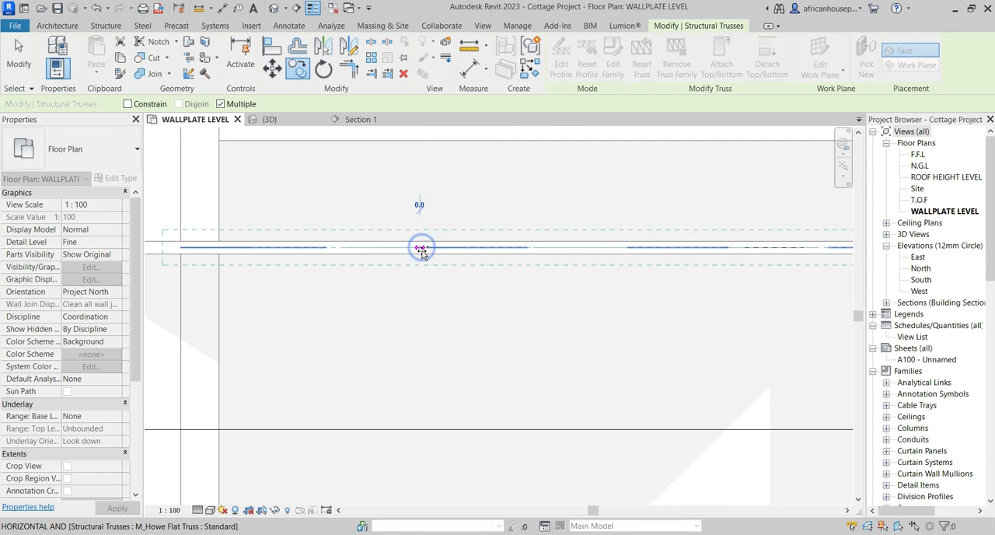
scroll(422, 250, "up", 3)
scroll(420, 187, "up", 1)
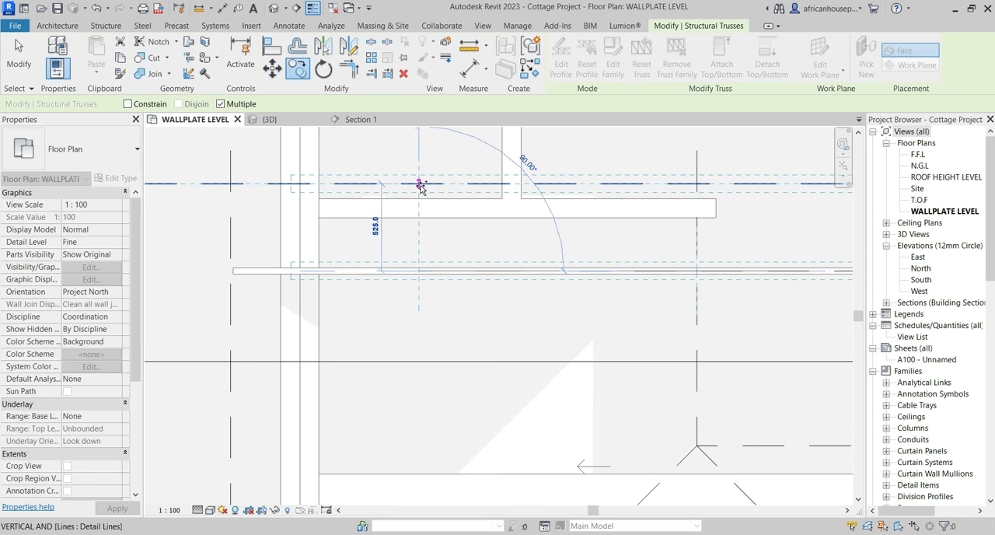
left_click(420, 185)
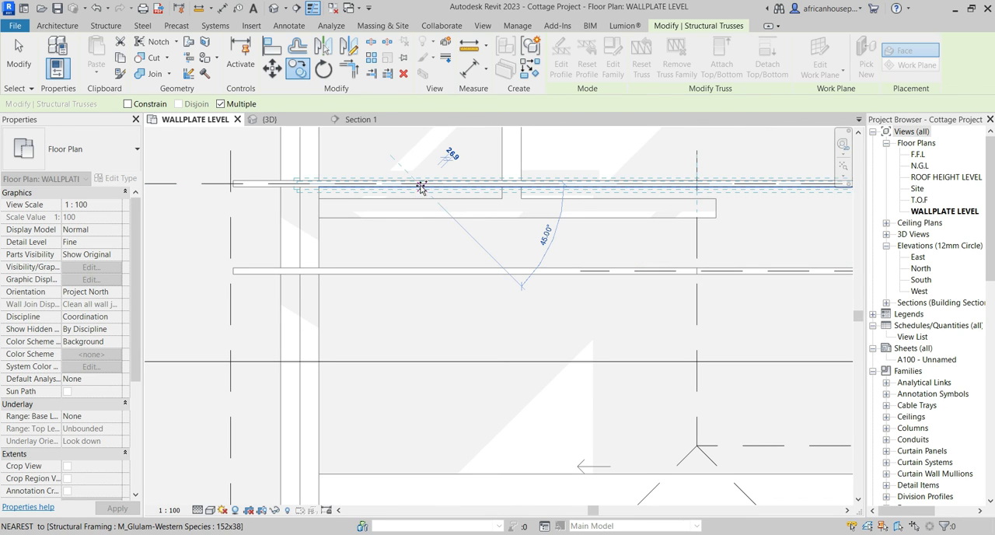
scroll(417, 261, "down", 3)
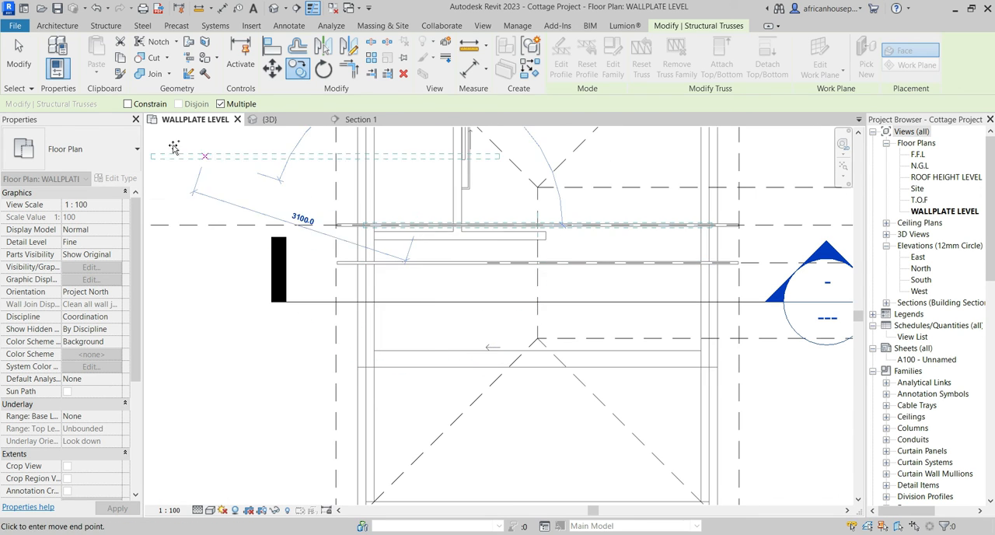
left_click(21, 48)
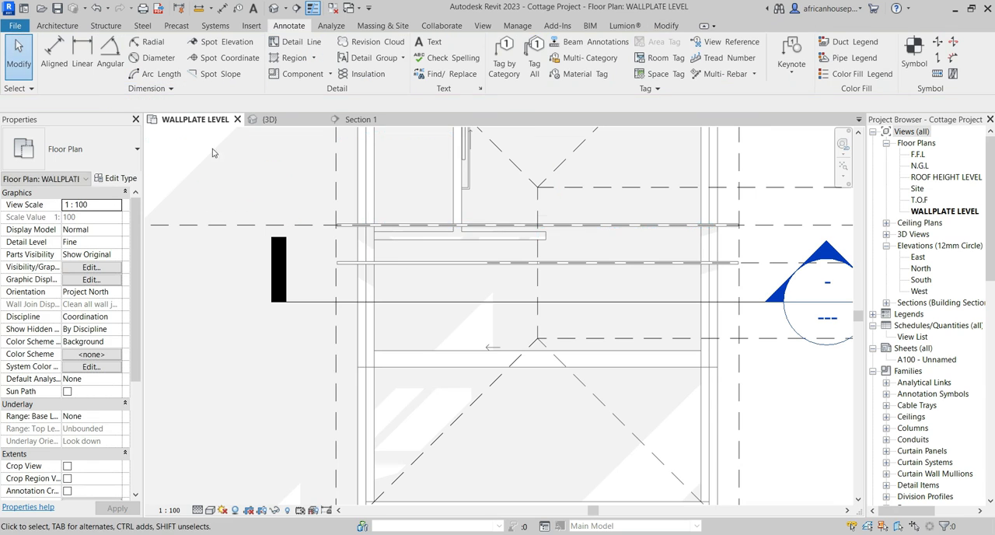
Mirror a copy of the upper horizontal guide line about the middle guide line to create a matching line below it.
scroll(376, 232, "up", 5)
scroll(376, 233, "down", 3)
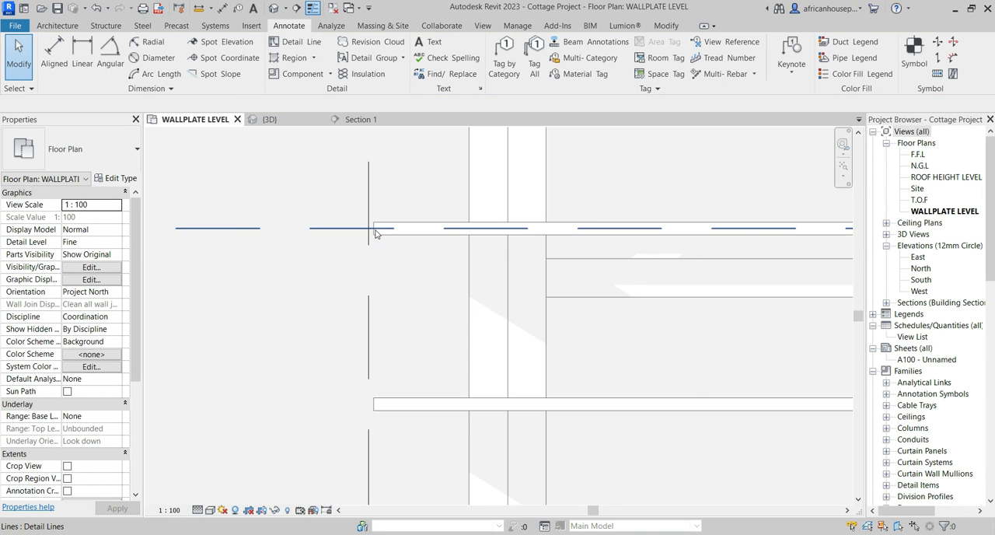
scroll(352, 246, "down", 3)
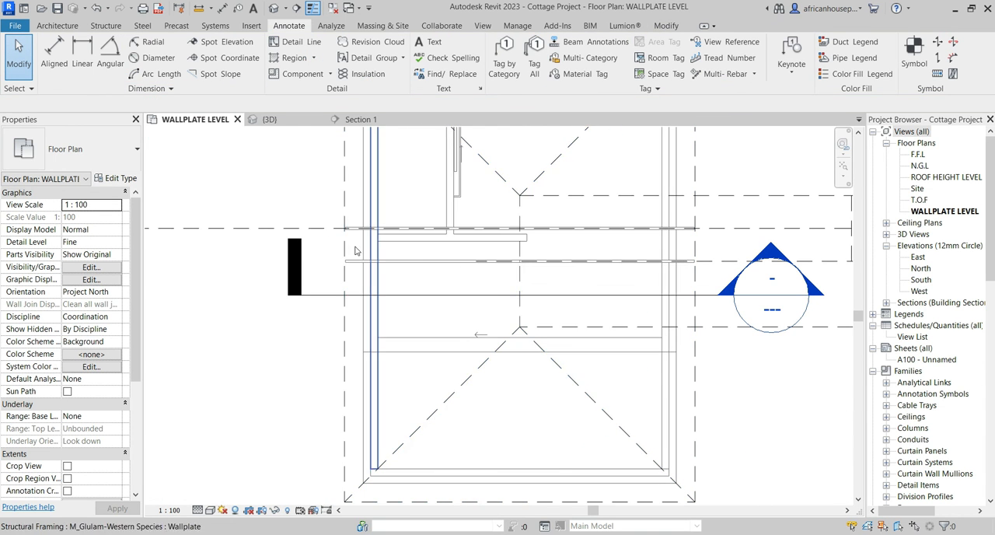
left_click(289, 227)
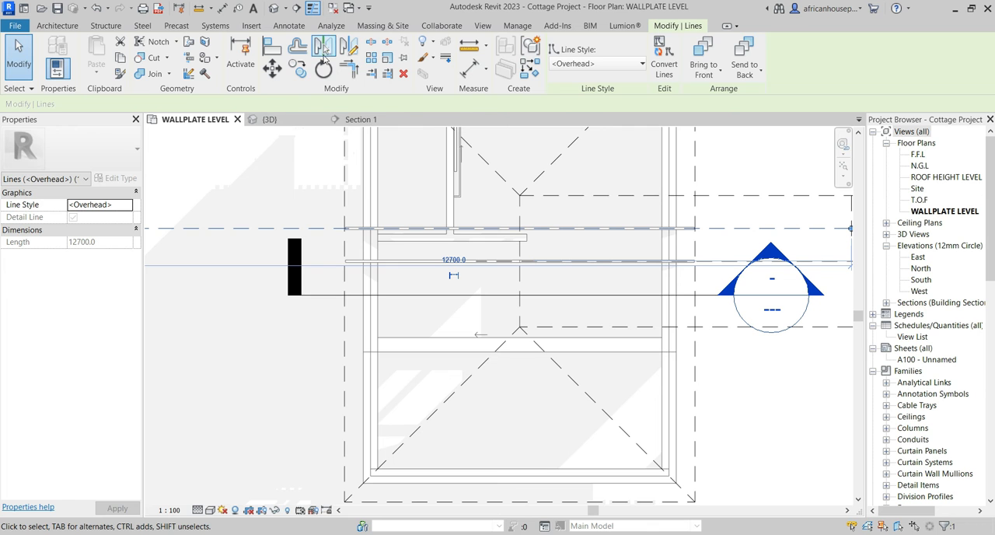
left_click(325, 48)
scroll(233, 189, "down", 2)
scroll(622, 237, "up", 2)
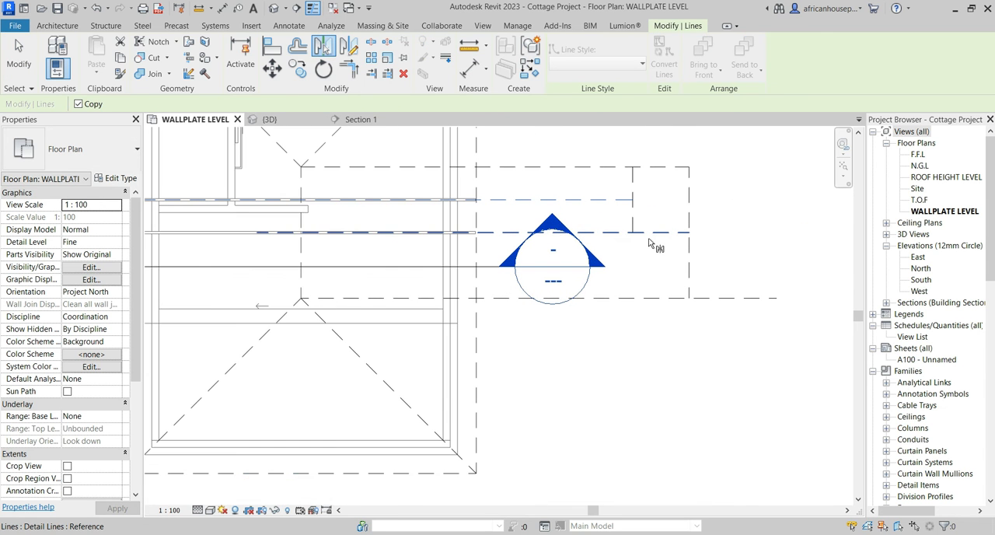
left_click(657, 235)
scroll(659, 243, "down", 2)
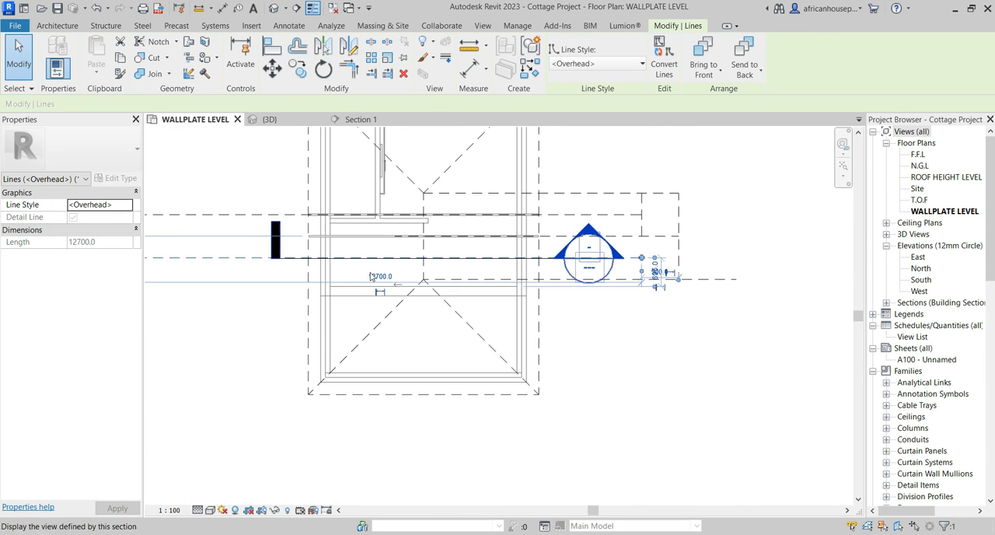
left_click(27, 56)
Copy the middle Howe truss 525 mm downward onto the mirrored guide line.
scroll(258, 194, "up", 4)
left_click(257, 194)
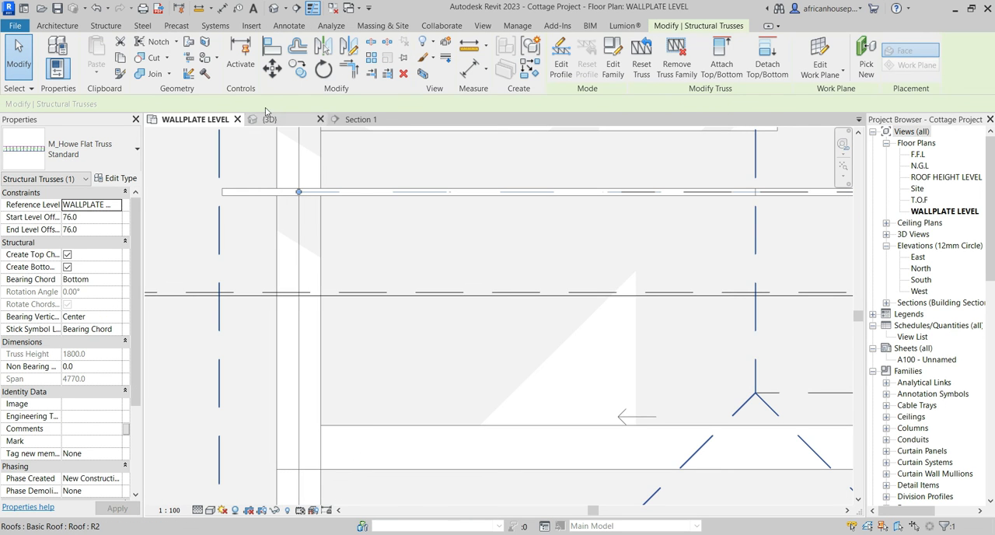
left_click(299, 71)
scroll(408, 195, "up", 2)
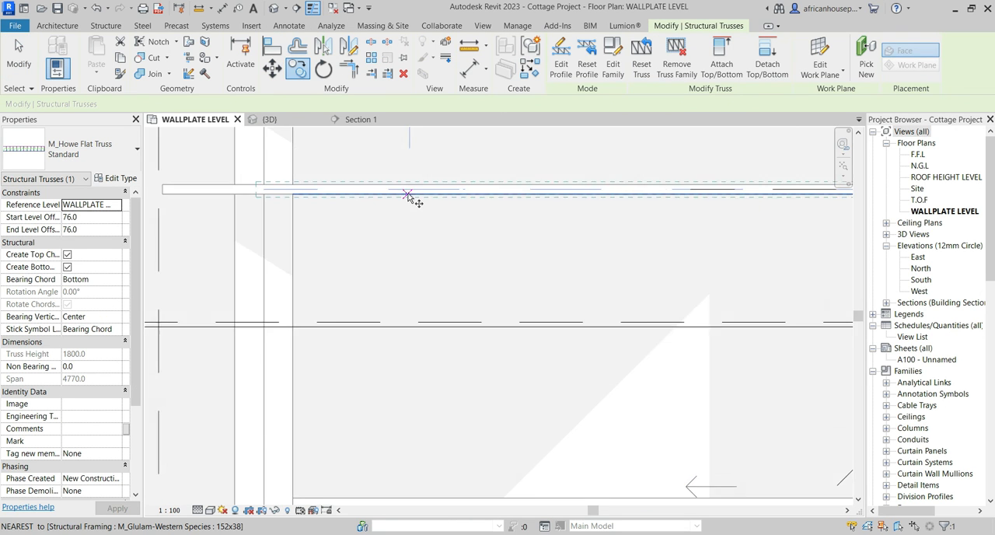
scroll(405, 189, "down", 2)
left_click(405, 187)
scroll(404, 186, "down", 1)
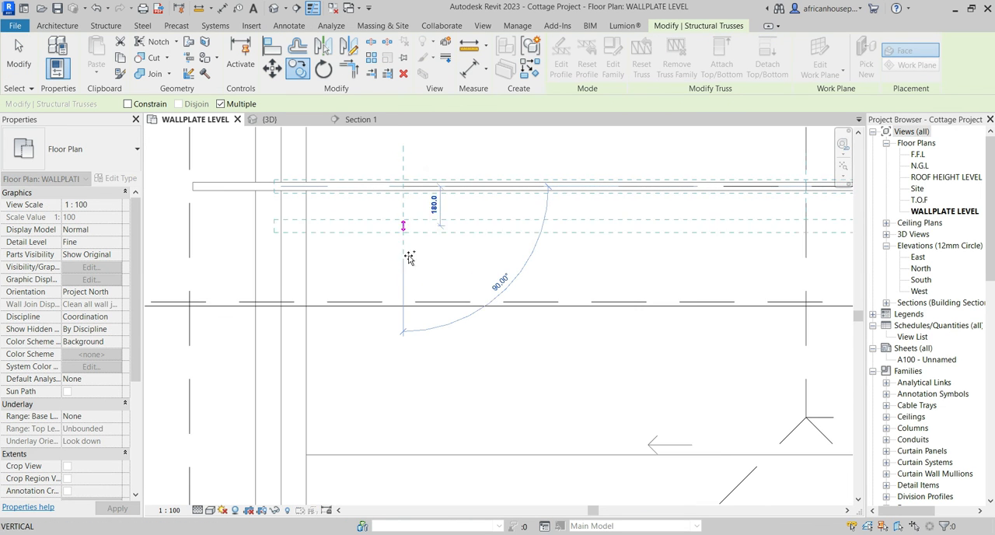
scroll(402, 307, "up", 2)
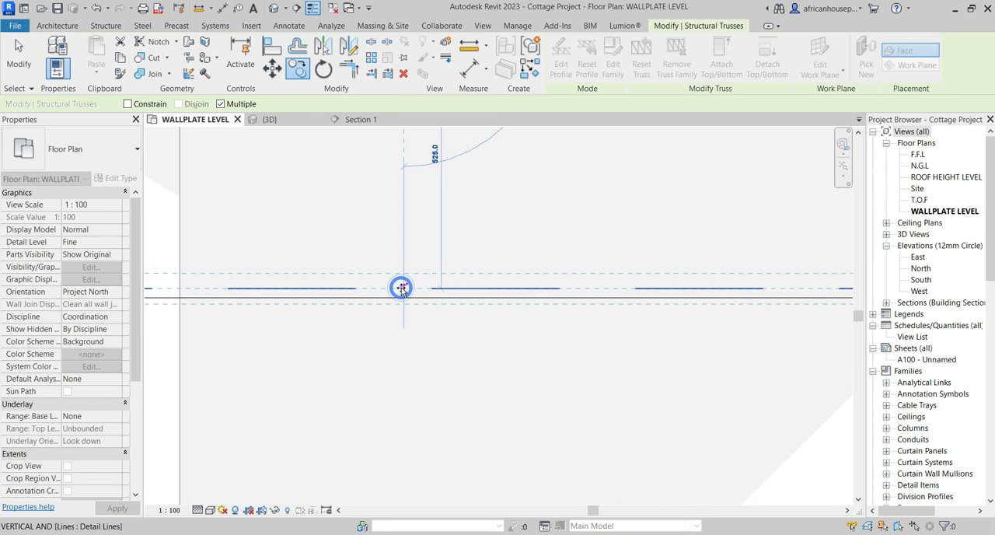
left_click(402, 289)
scroll(402, 300, "down", 3)
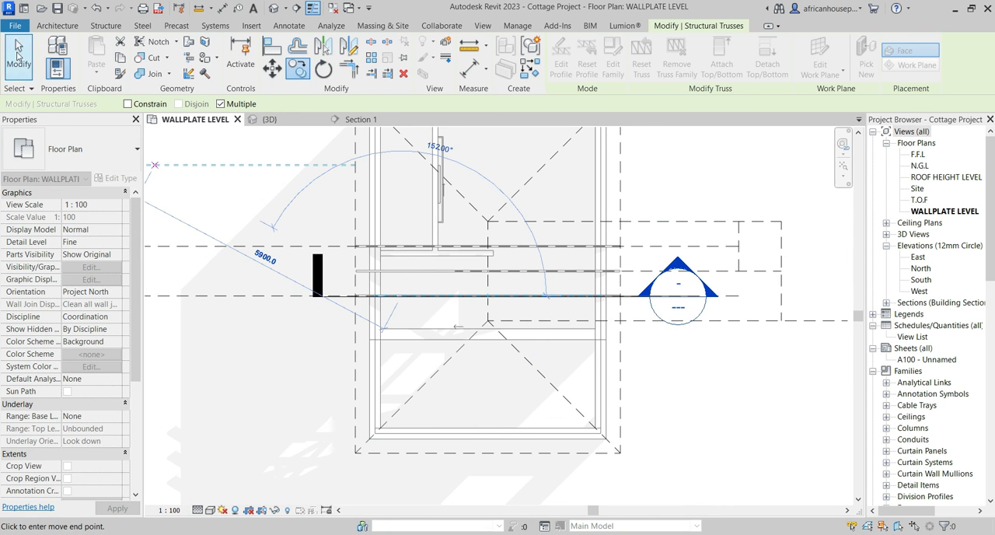
left_click(19, 53)
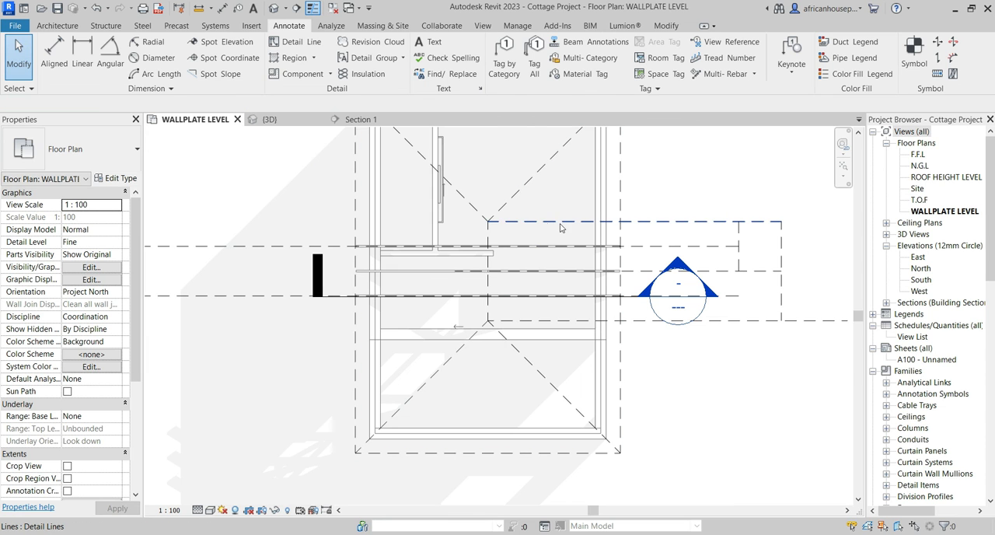
Delete all the horizontal guide lines and their vertical connectors drawn across and beside the roof.
scroll(502, 210, "up", 3)
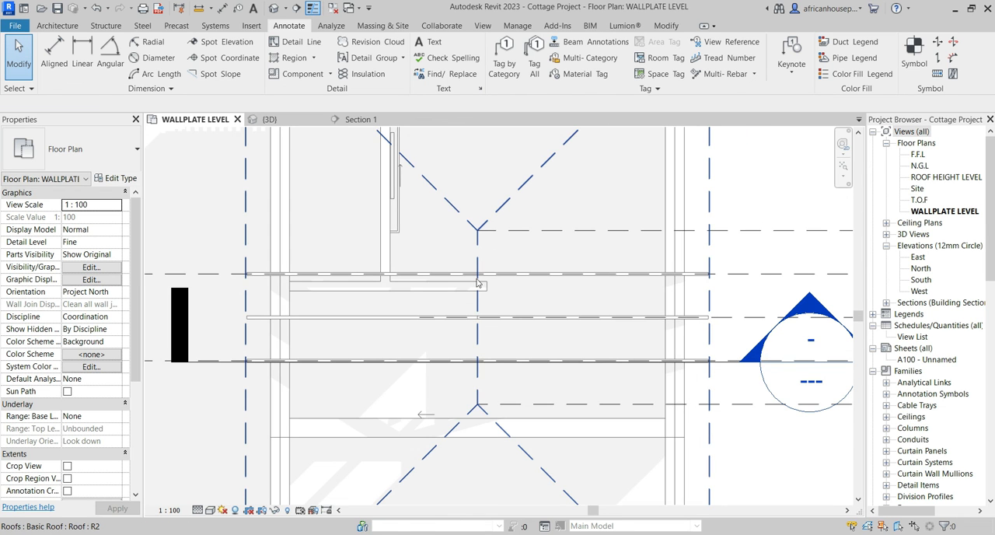
scroll(463, 344, "down", 4)
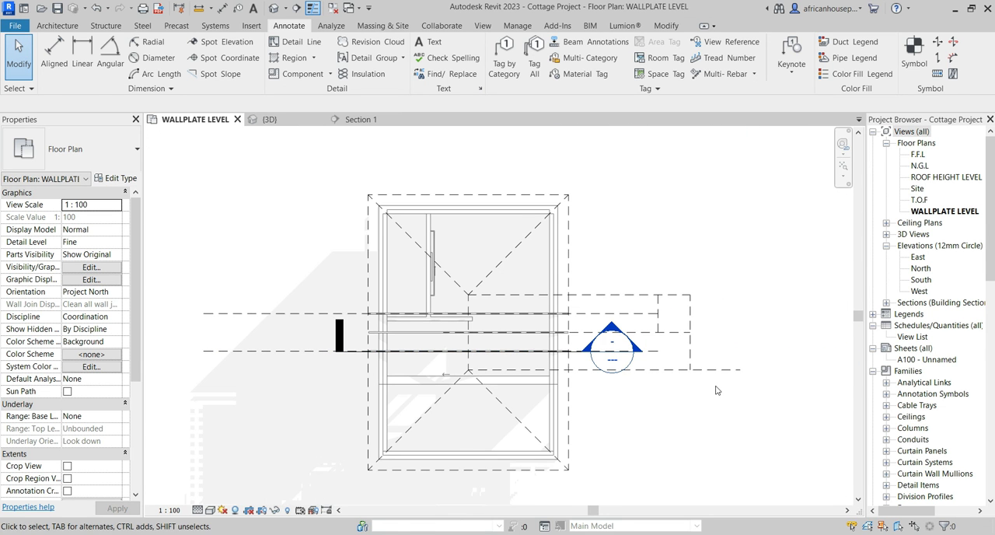
left_click_drag(656, 248, 655, 244)
right_click(655, 244)
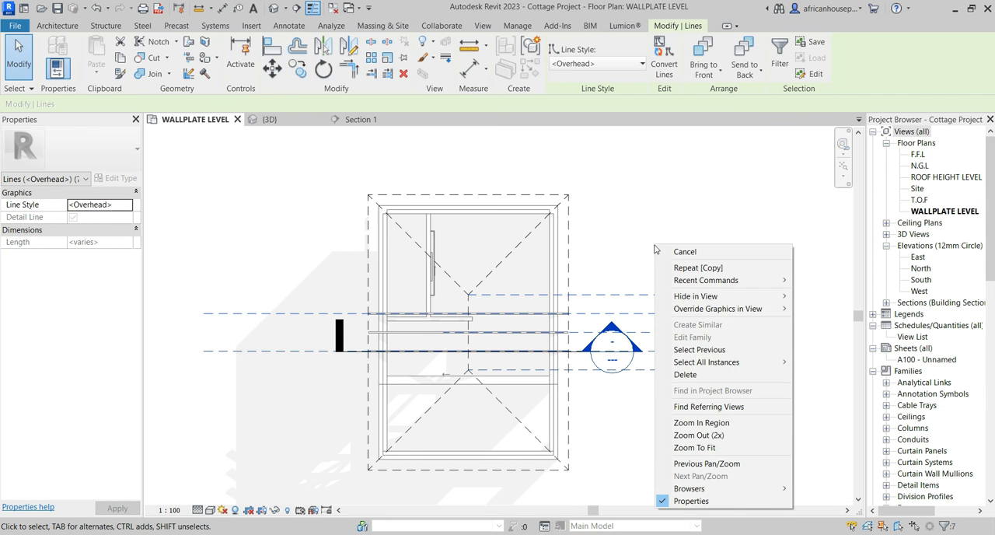
left_click(692, 375)
Copy the lowest Howe truss 506 mm downward to the lower end of the roof ridge.
scroll(478, 346, "up", 5)
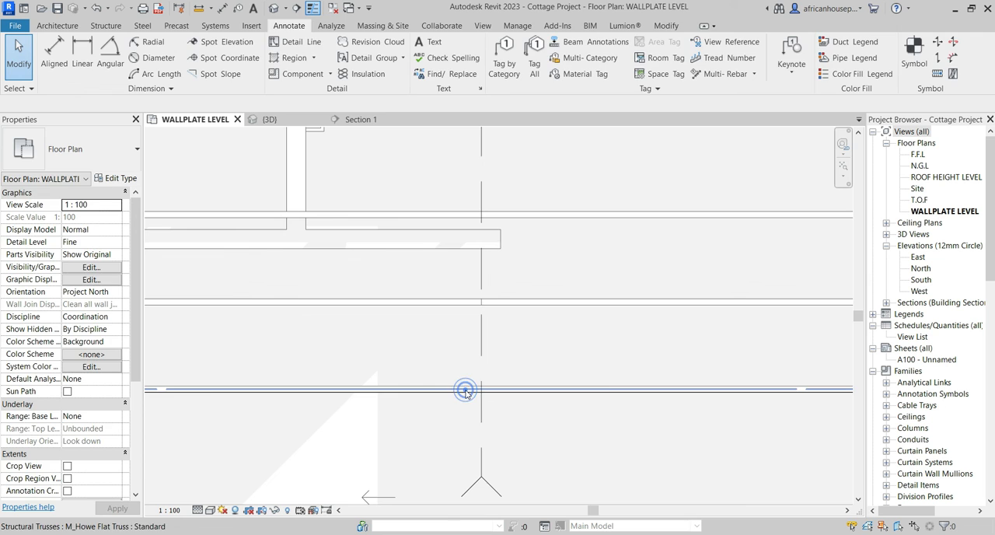
left_click(465, 392)
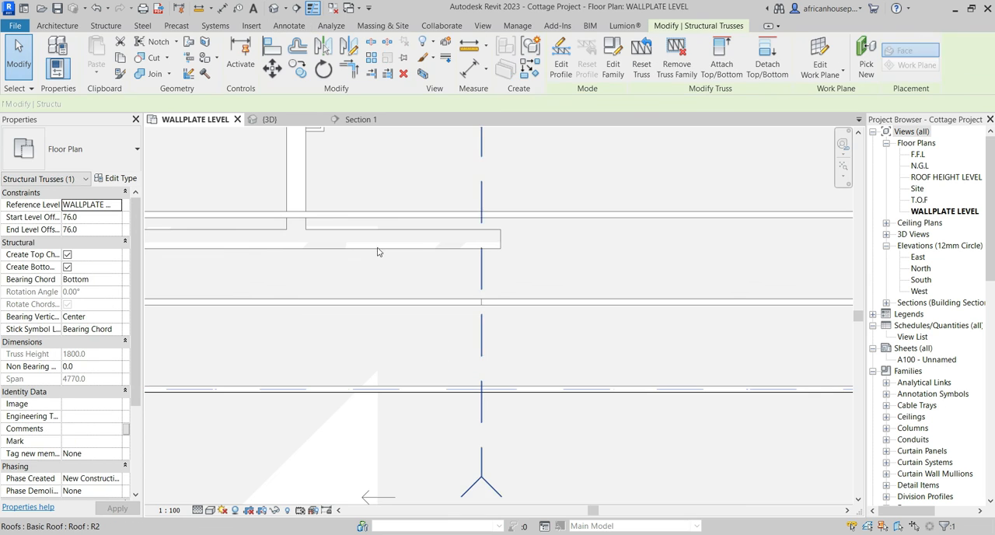
left_click(300, 70)
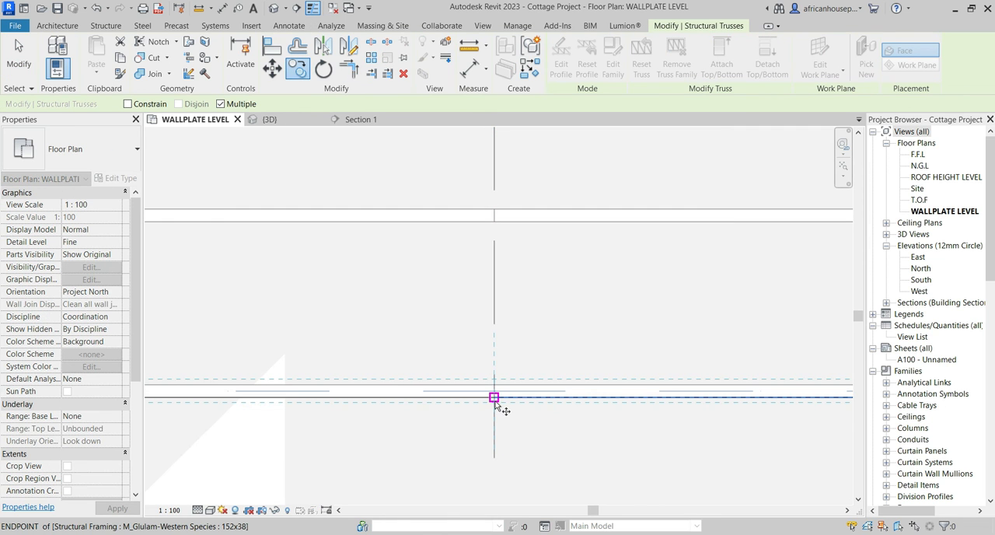
left_click(493, 397)
scroll(497, 400, "down", 4)
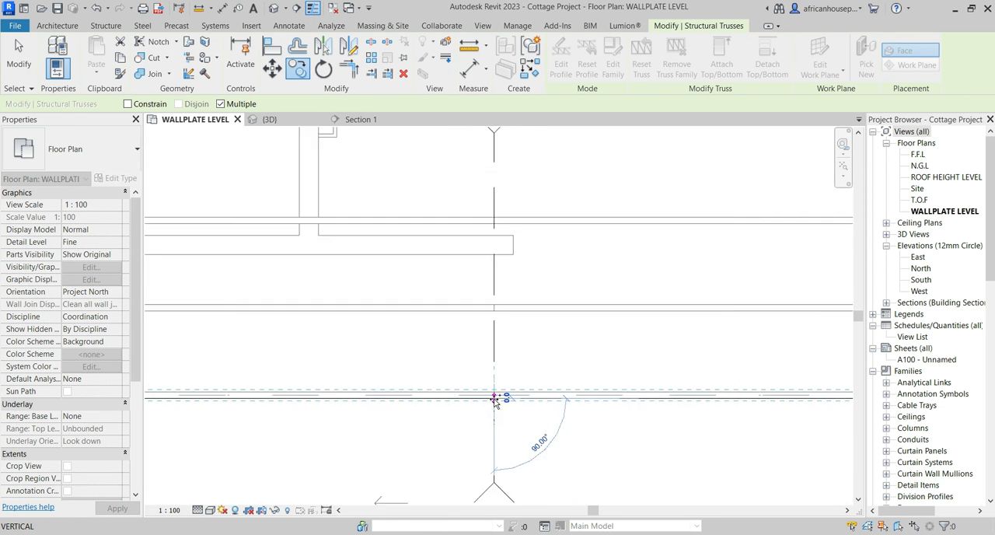
scroll(498, 436, "up", 1)
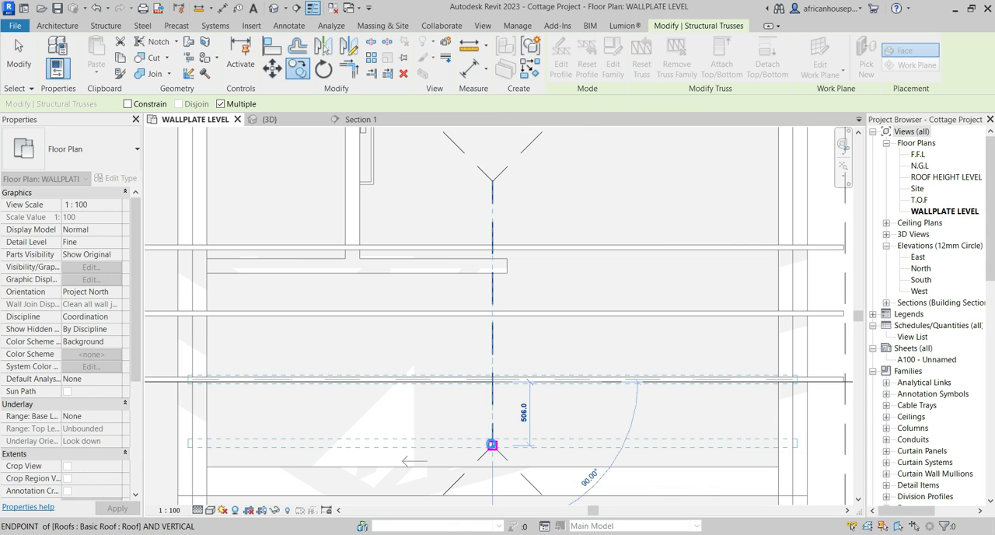
left_click(492, 445)
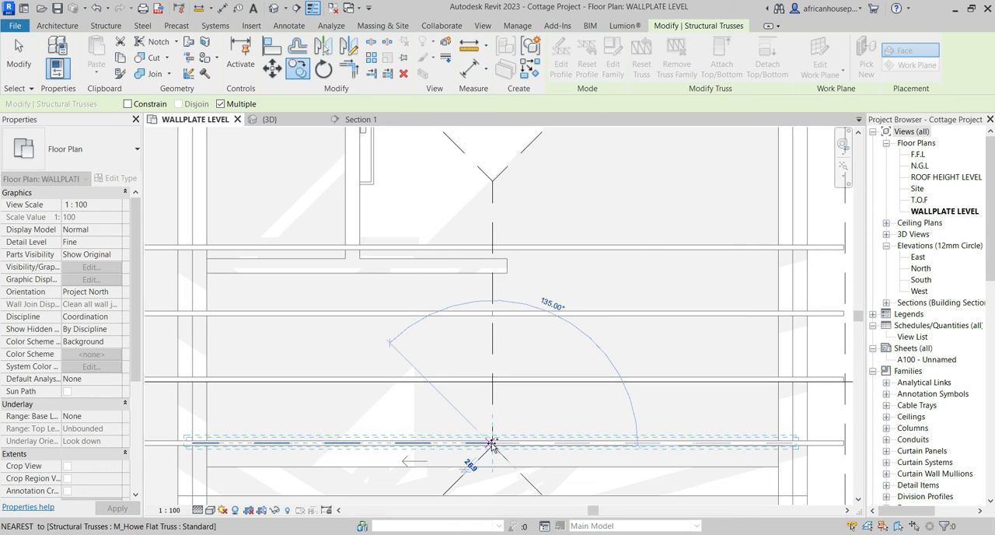
left_click(490, 447)
Copy the uppermost Howe truss 506 mm upward to the upper end of the roof ridge.
scroll(476, 251, "up", 3)
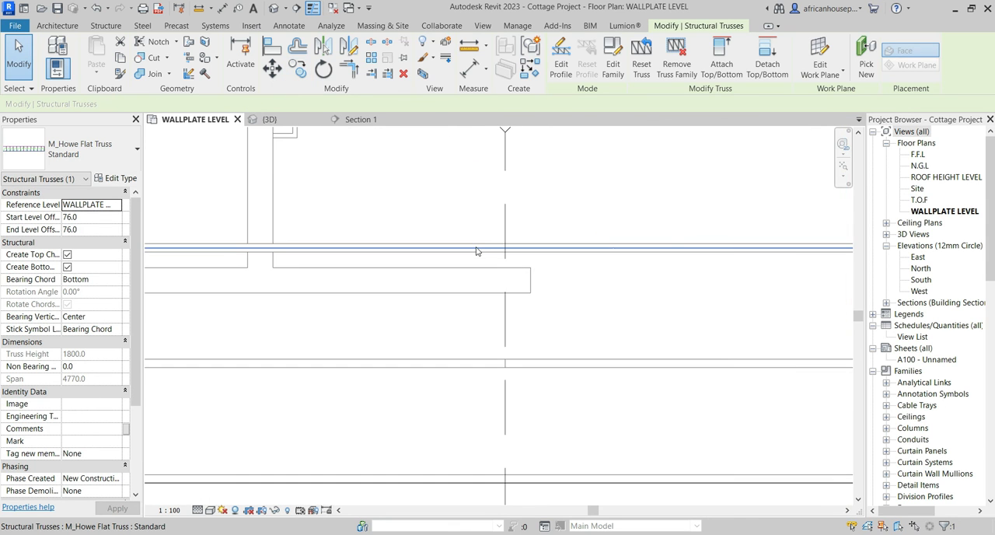
left_click(298, 70)
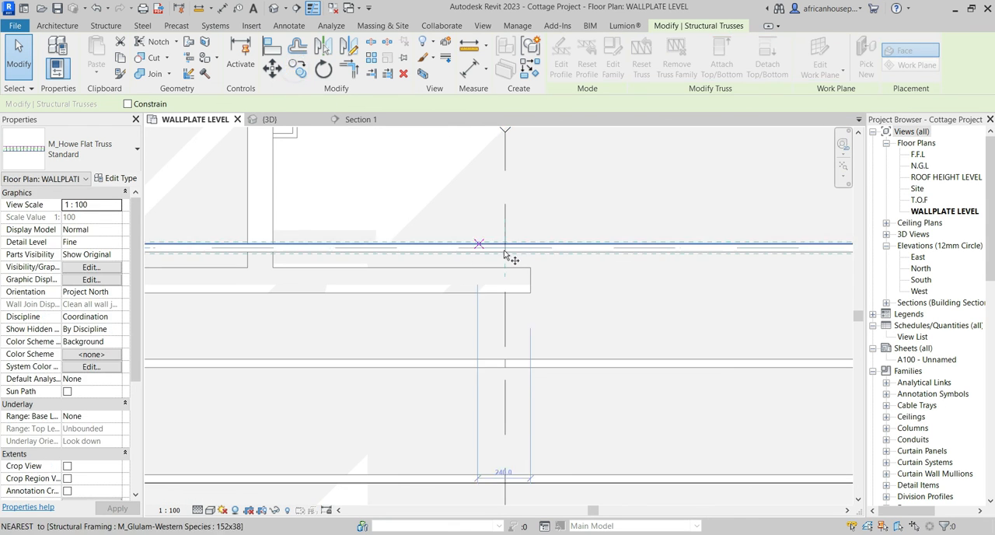
scroll(505, 253, "up", 1)
left_click(506, 242)
scroll(503, 275, "down", 2)
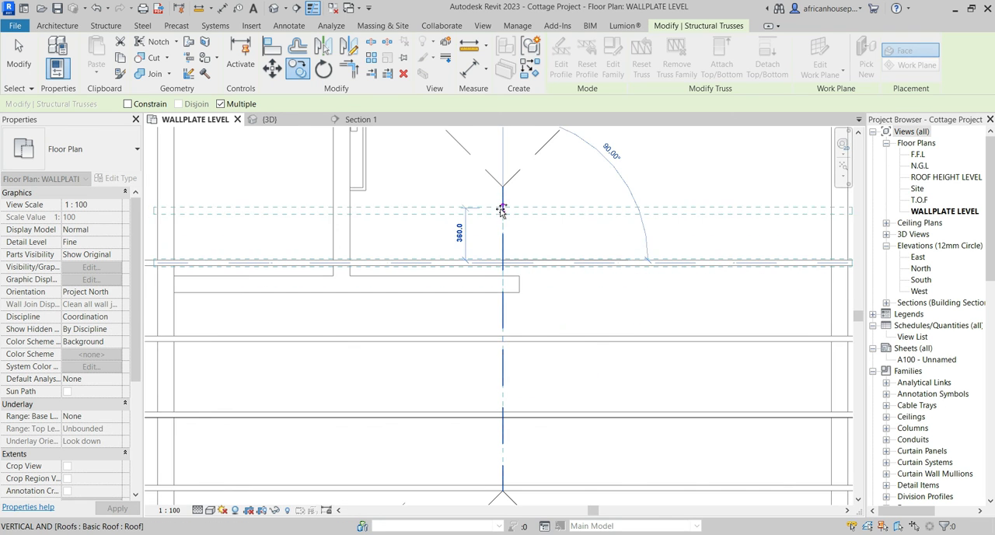
scroll(502, 210, "up", 2)
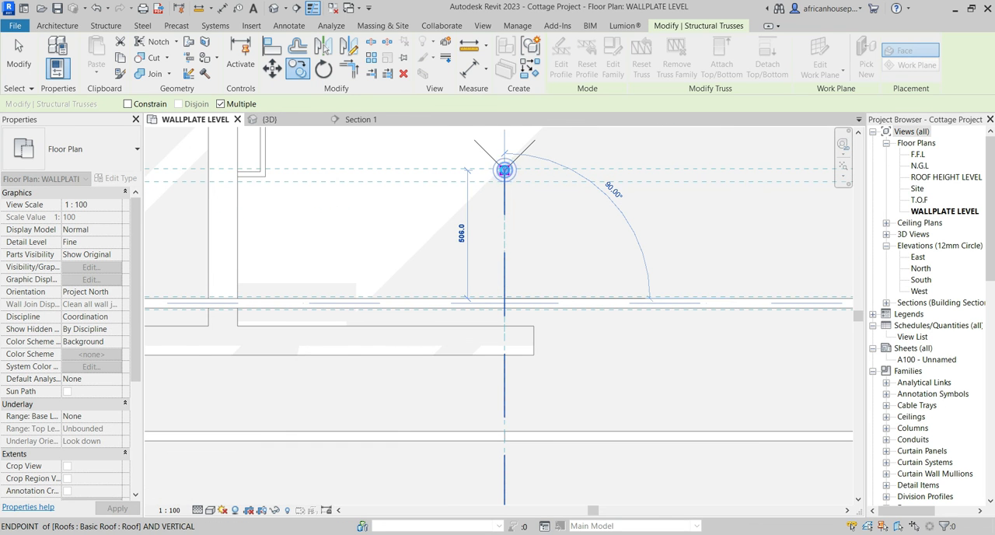
left_click(504, 170)
scroll(497, 194, "down", 2)
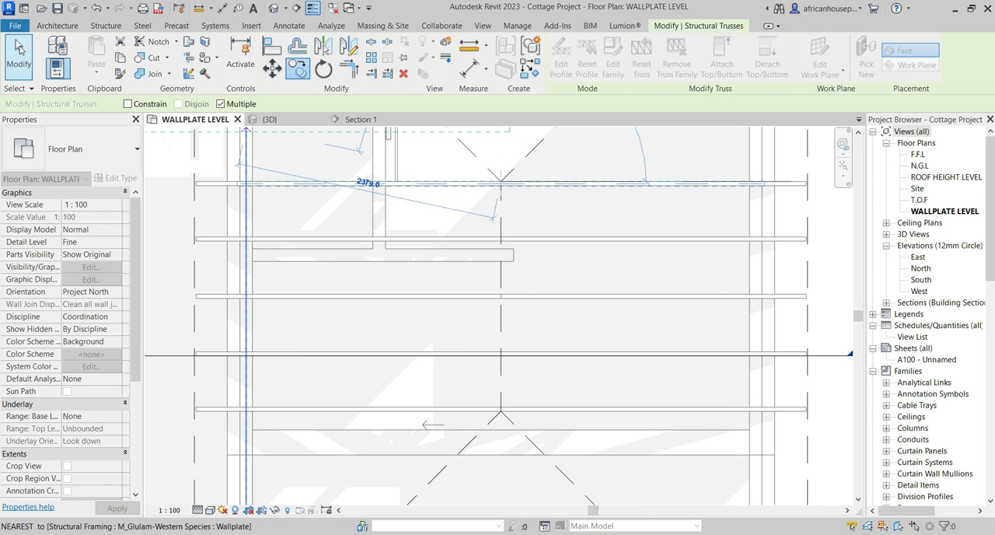
left_click(19, 48)
scroll(367, 285, "down", 2)
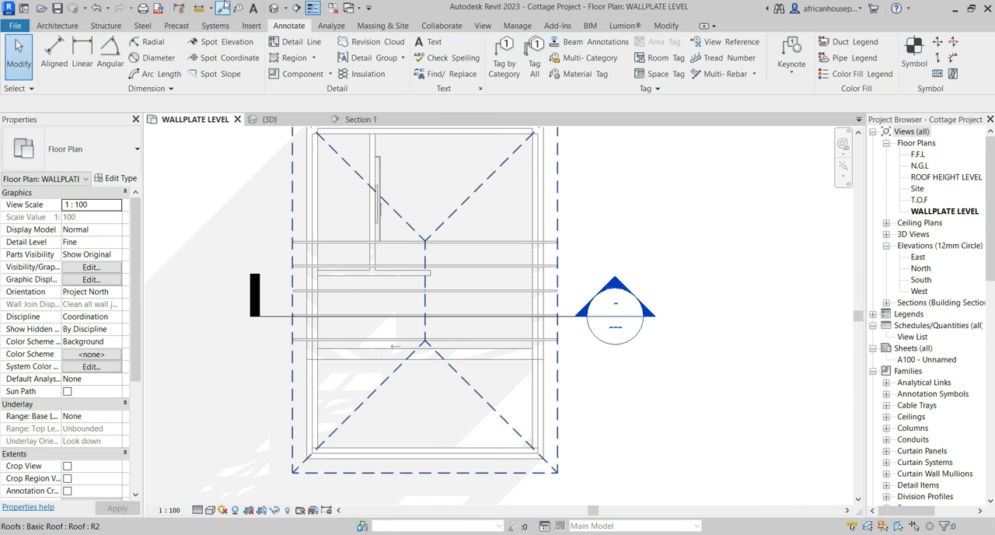
middle_click_drag(433, 294, 503, 374)
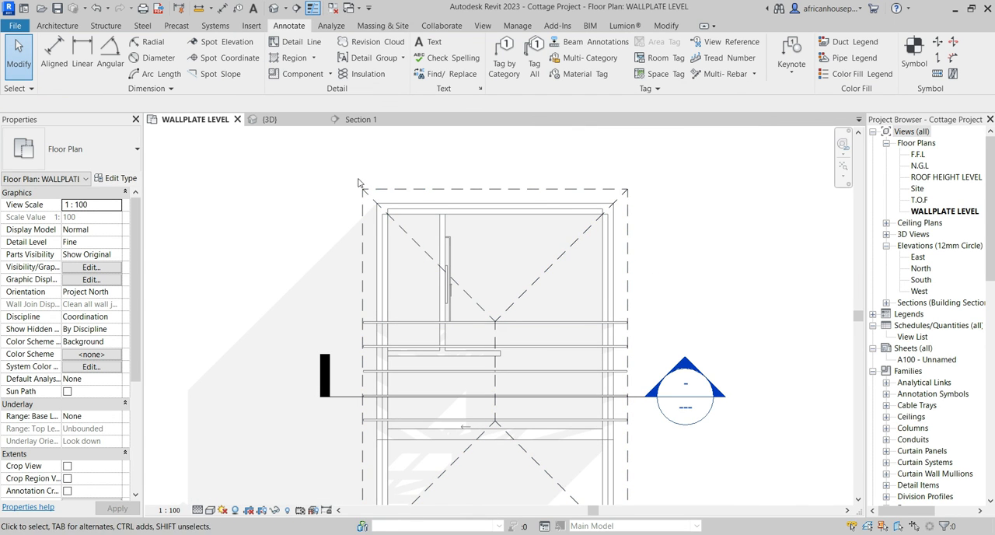